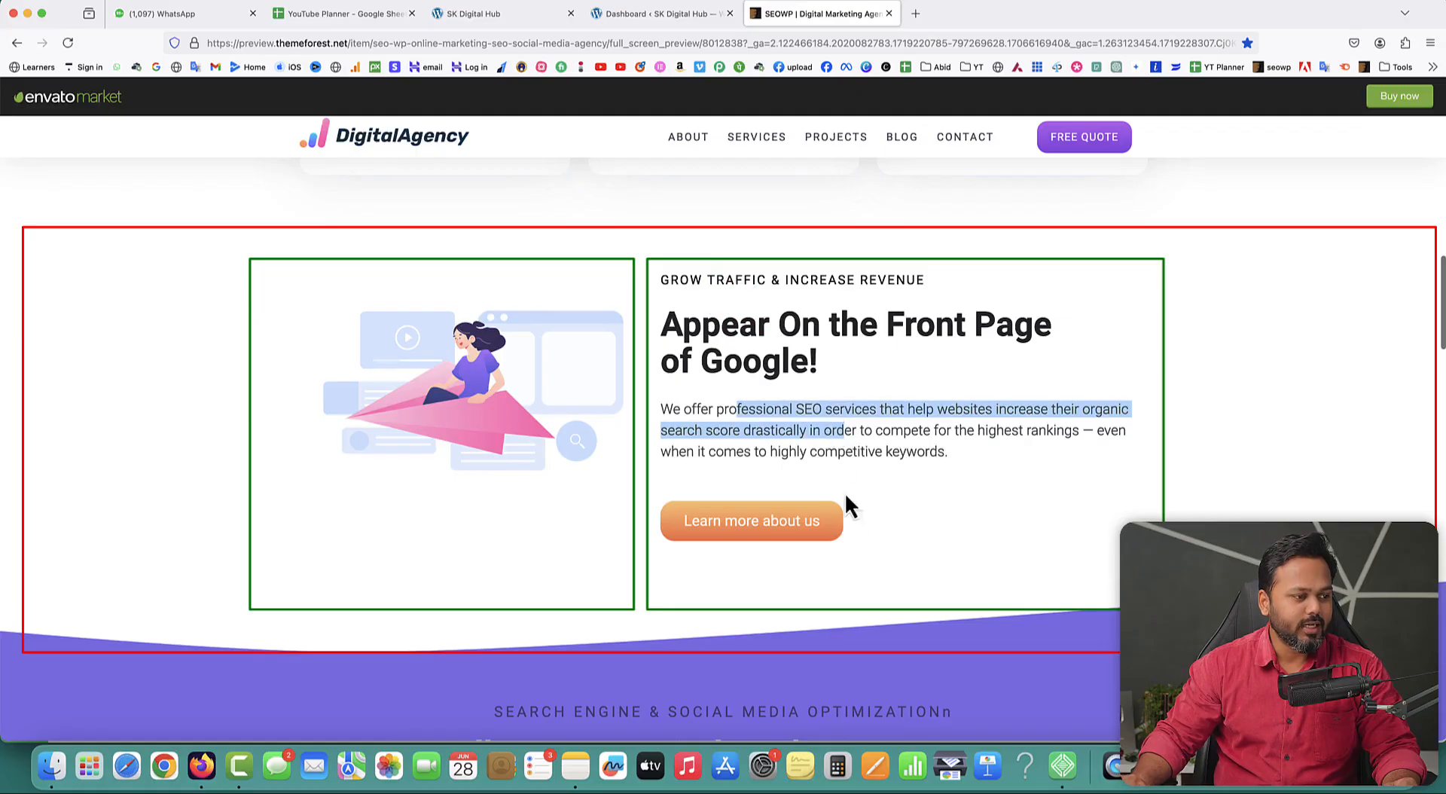
# Step: Open the site's Home page from the WordPress page list for editing with Elementor
pyautogui.click(655, 13)
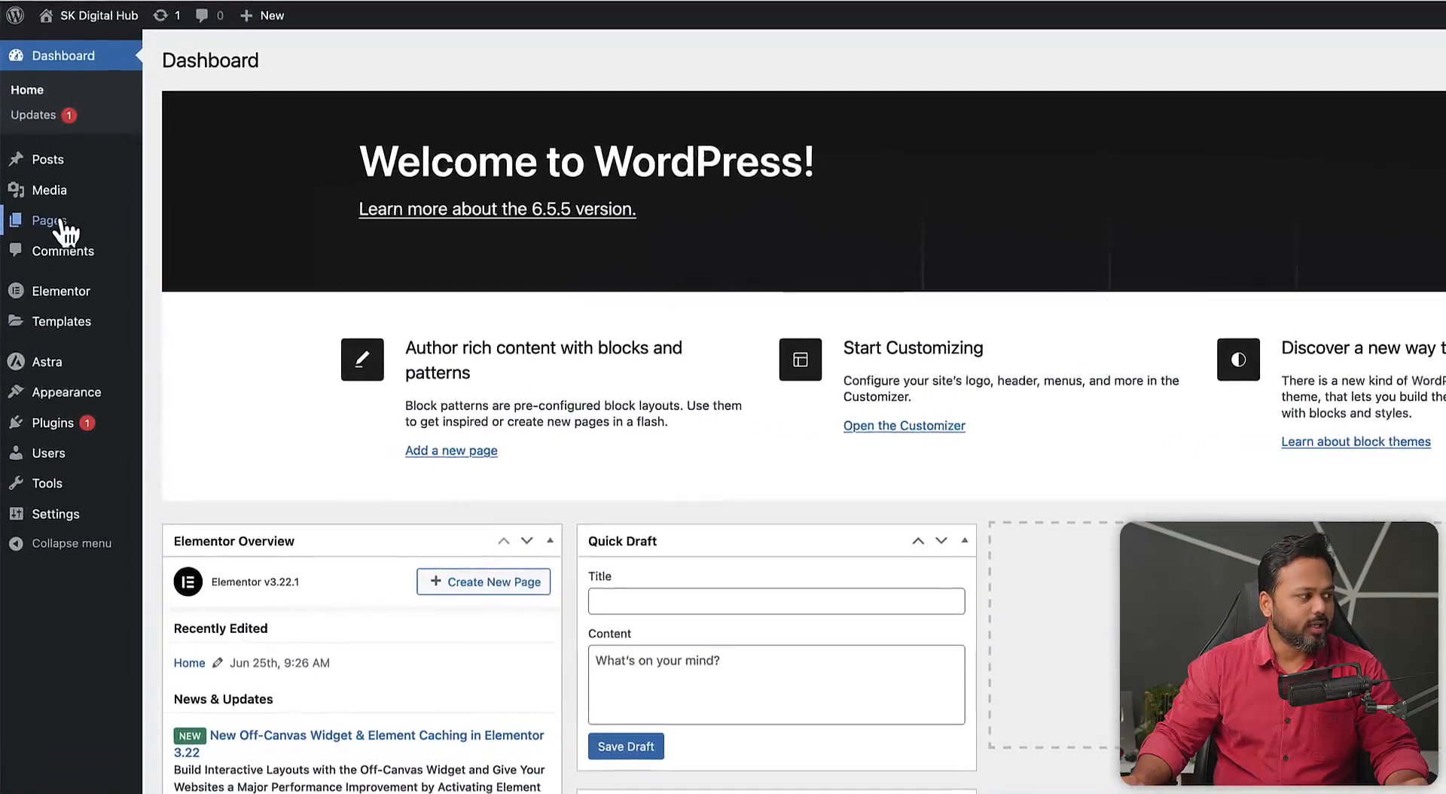
pyautogui.moveTo(116, 250)
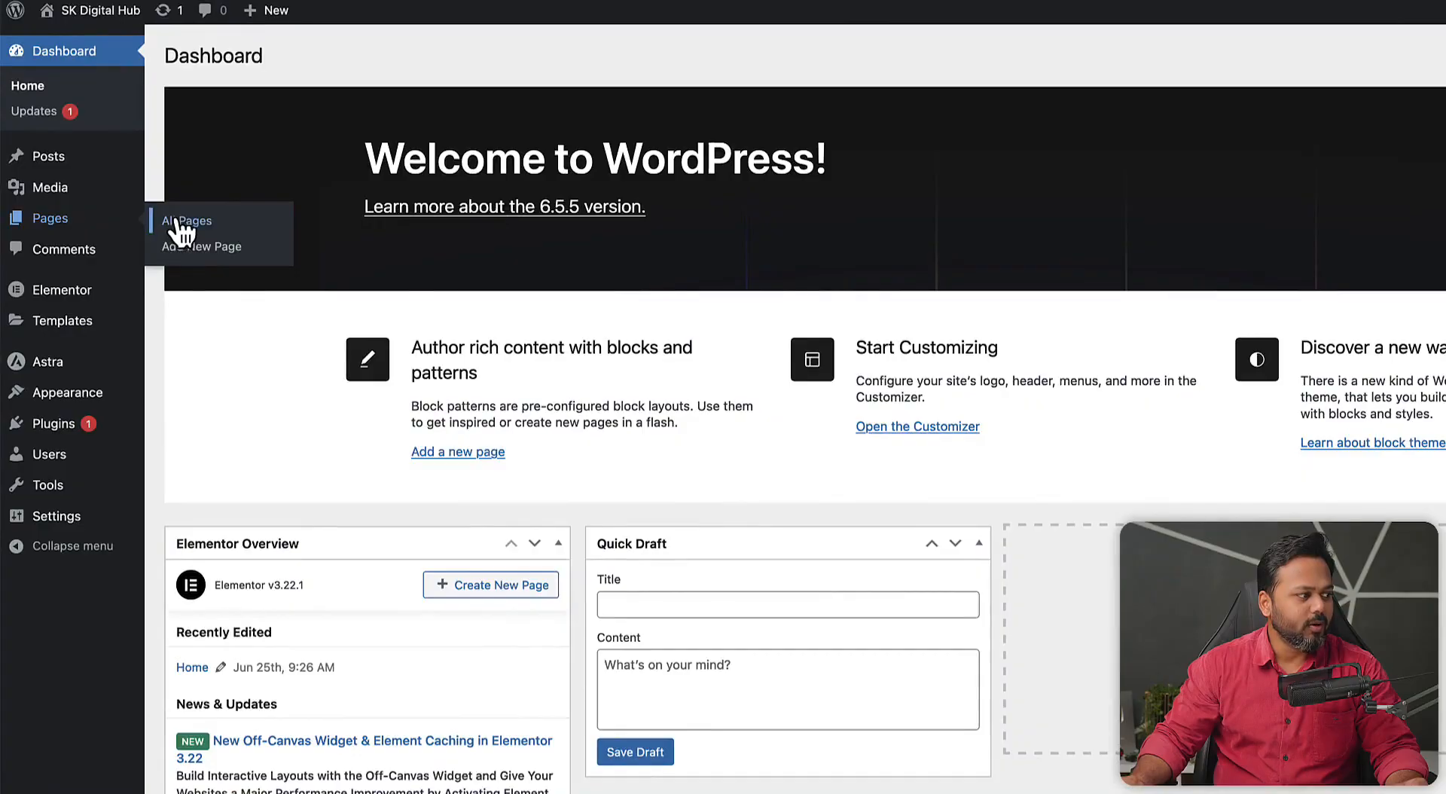
pyautogui.click(178, 220)
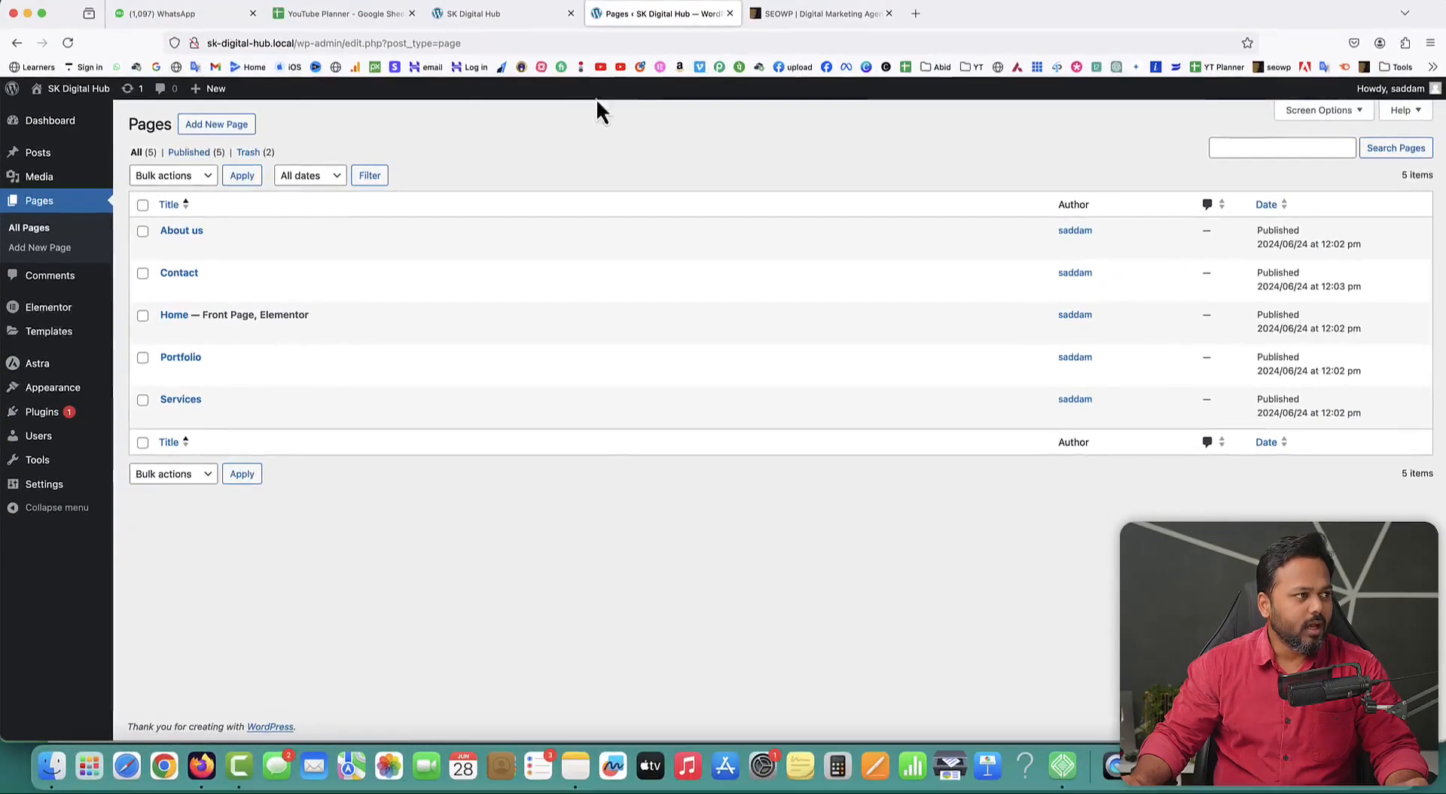
pyautogui.click(510, 16)
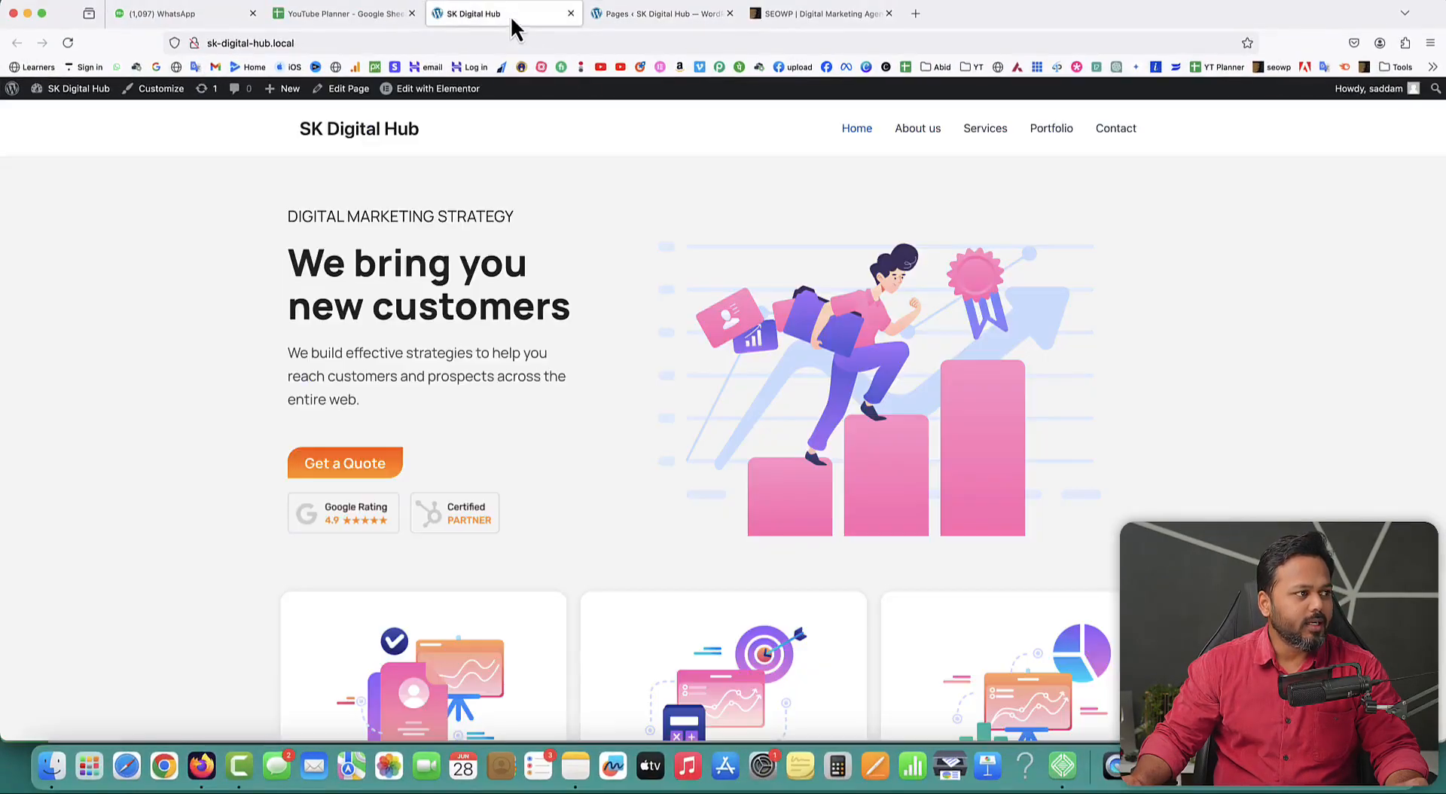
pyautogui.click(630, 16)
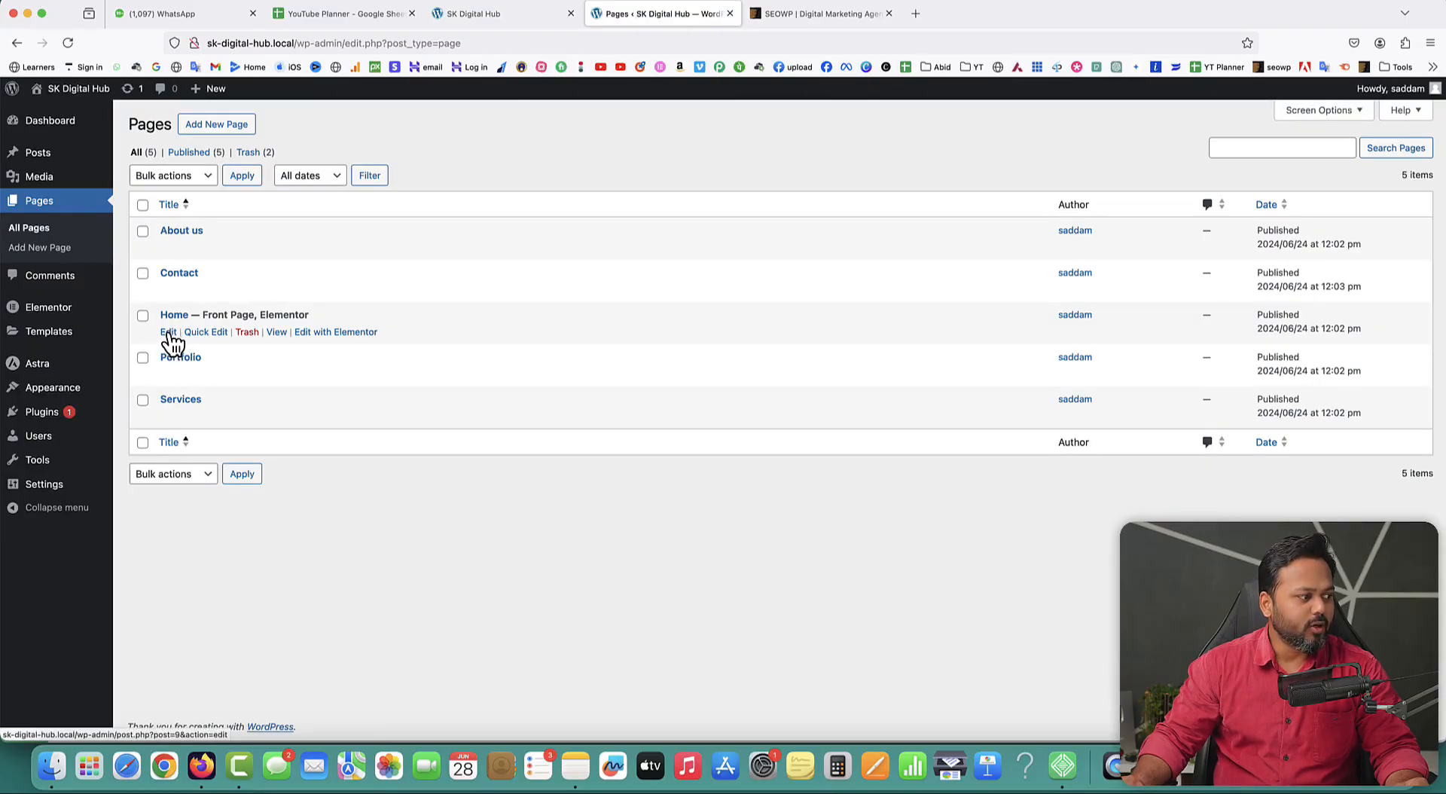
pyautogui.click(168, 332)
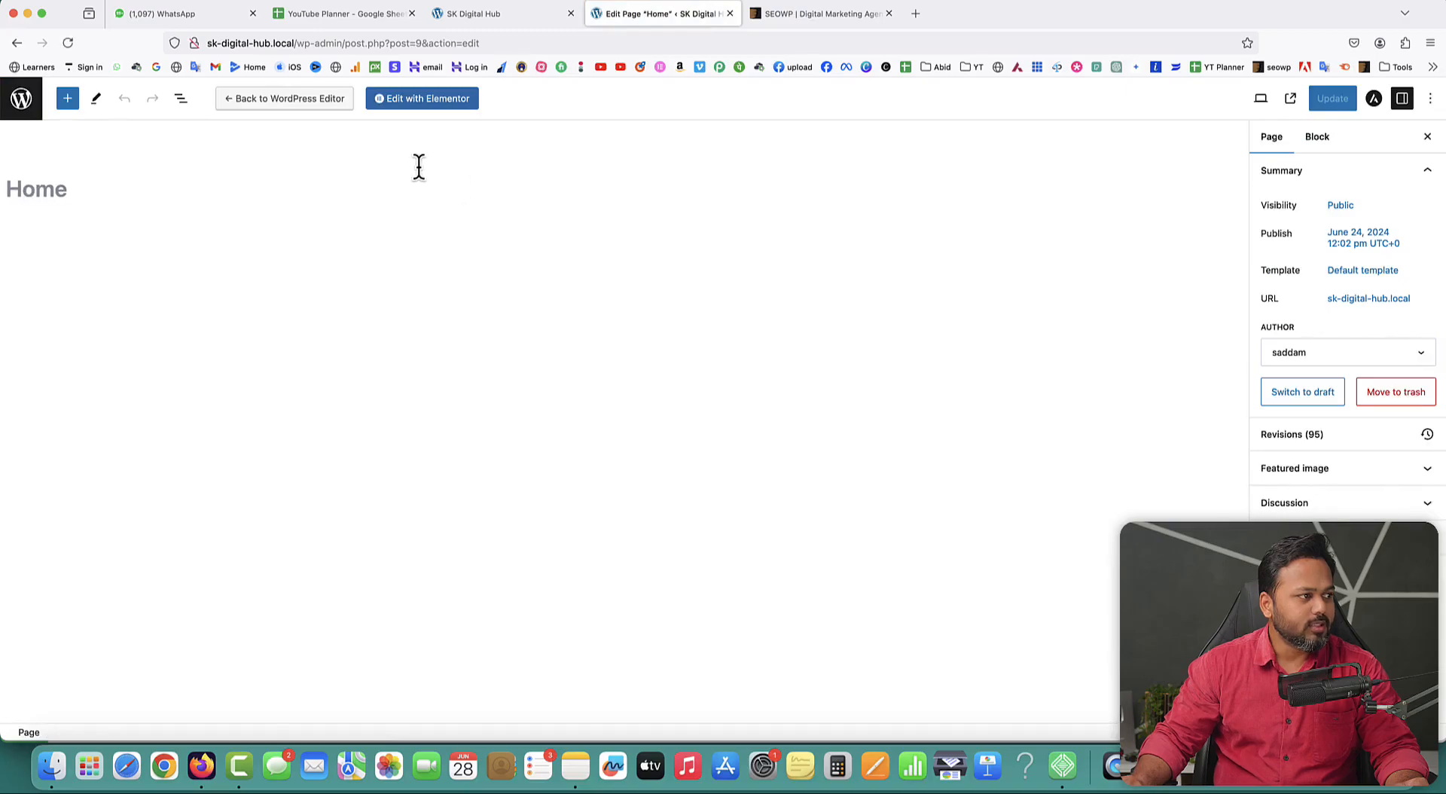
pyautogui.click(433, 101)
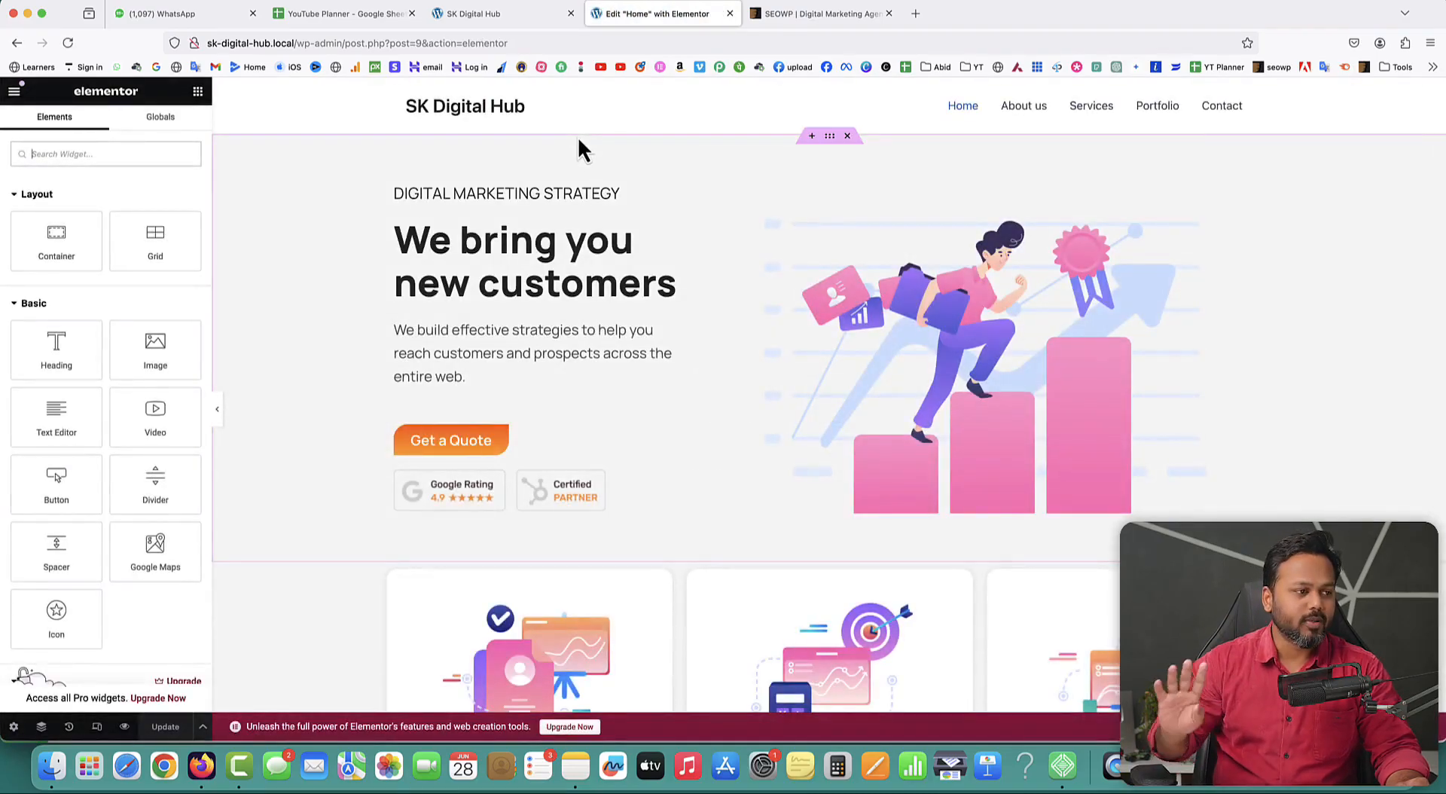
pyautogui.scroll(-10, 761, 323)
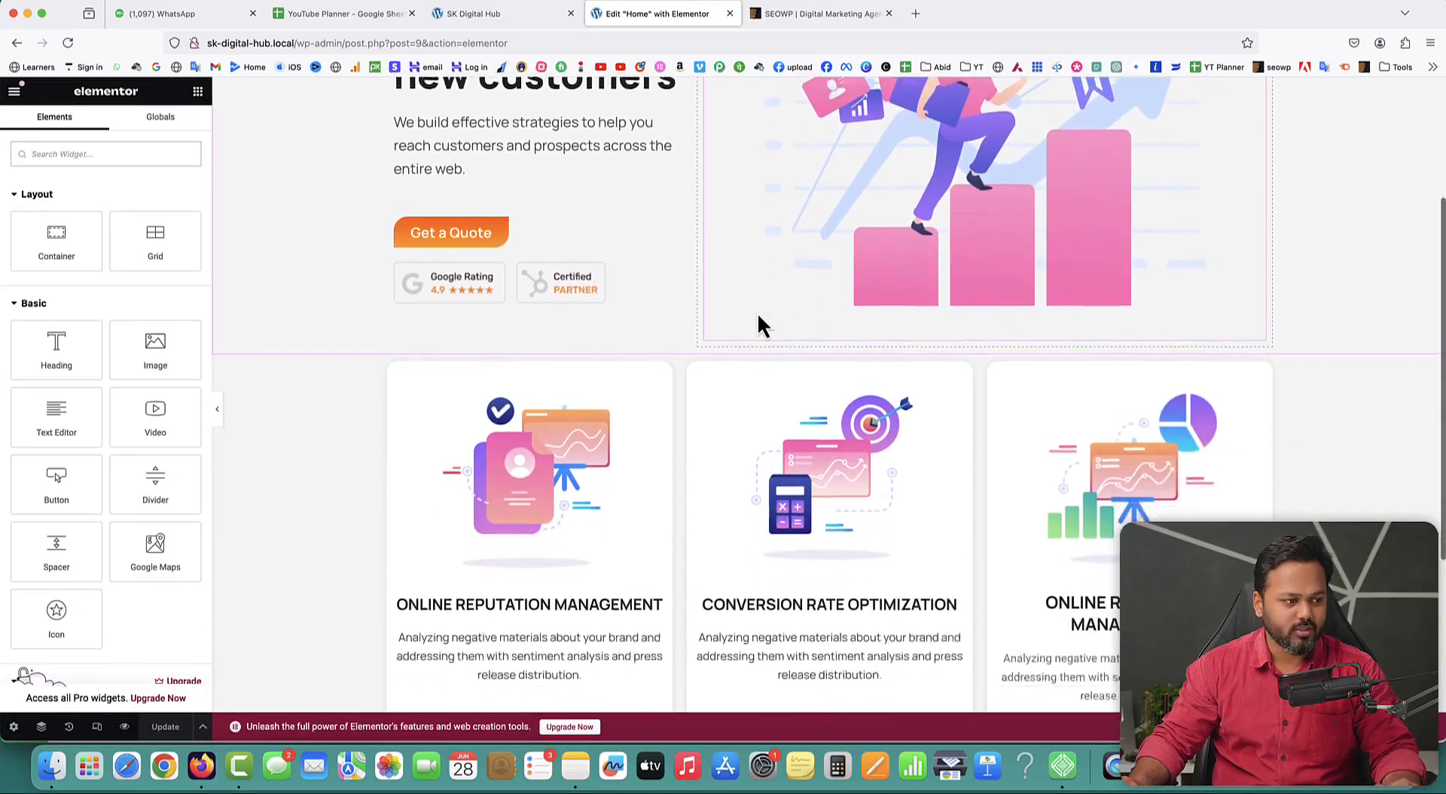
pyautogui.hotkey('ctrl', 'Tab')
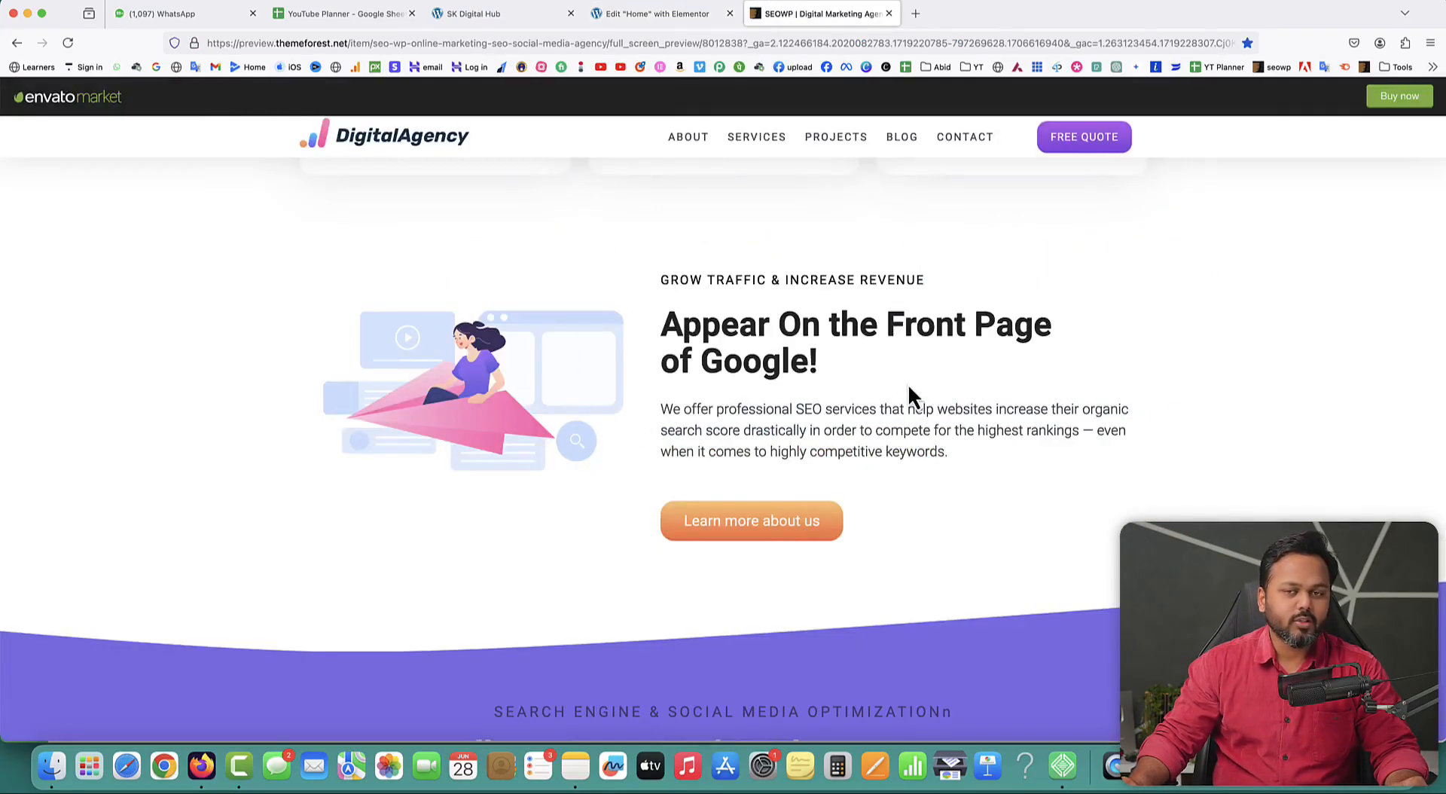
pyautogui.click(654, 13)
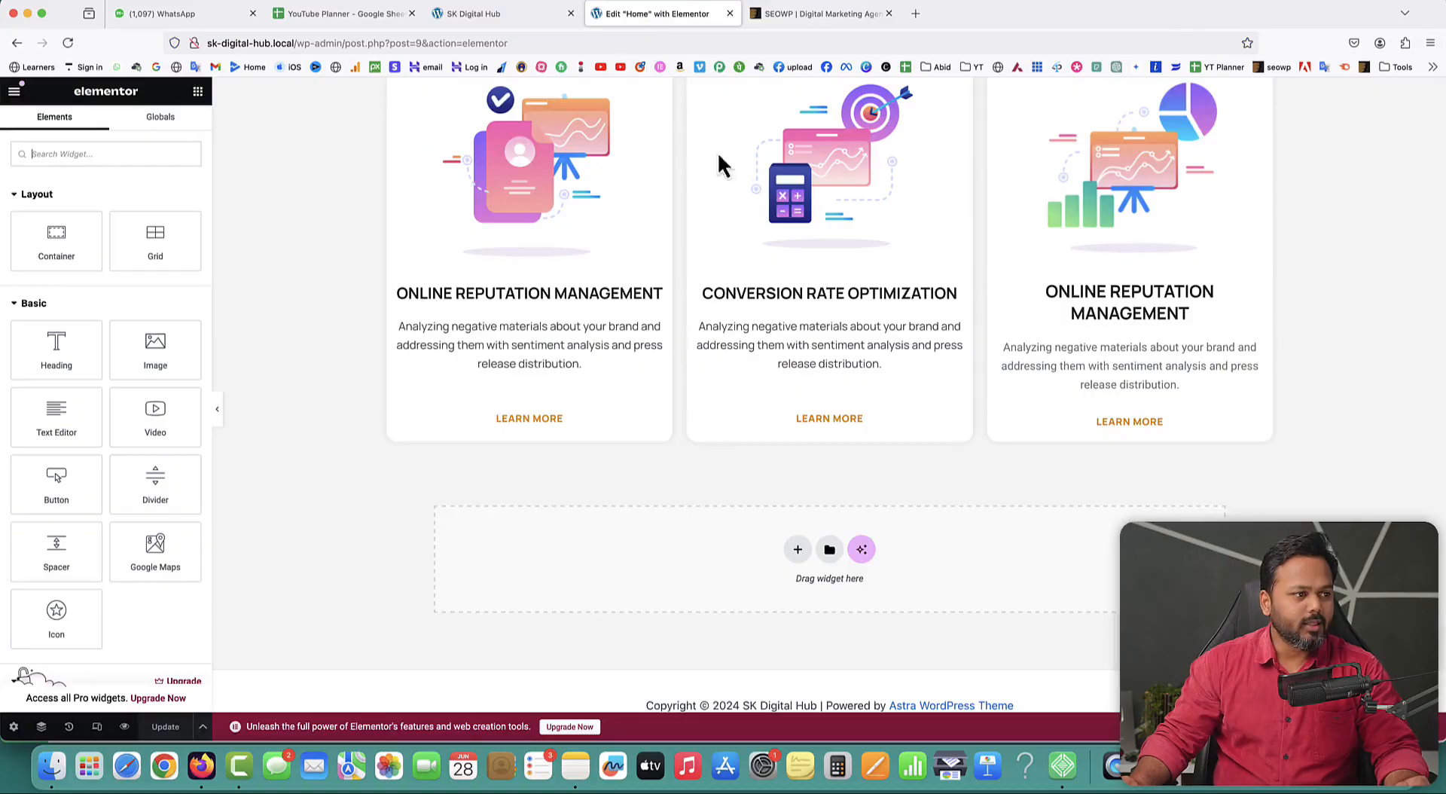
pyautogui.click(798, 549)
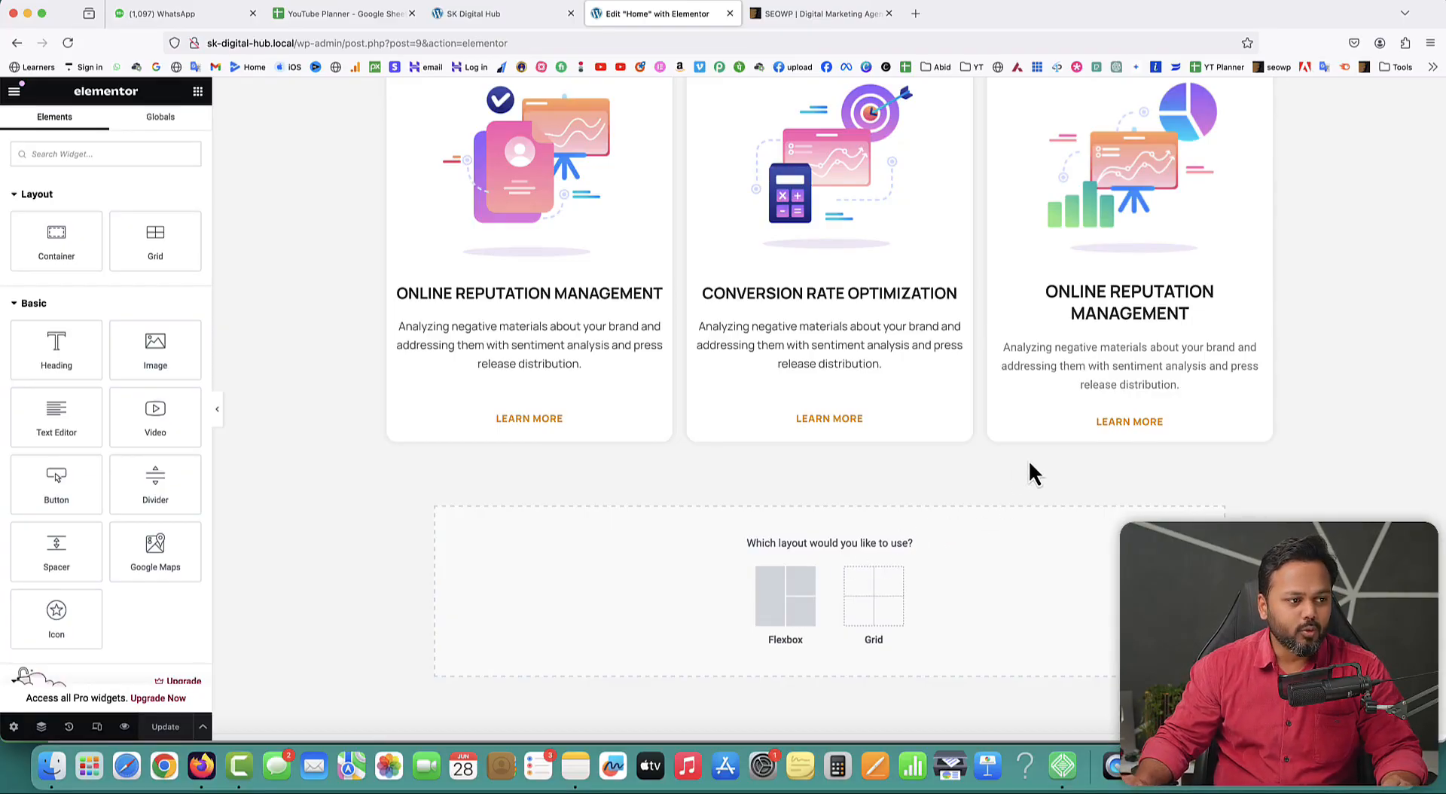
pyautogui.scroll(10, 1027, 459)
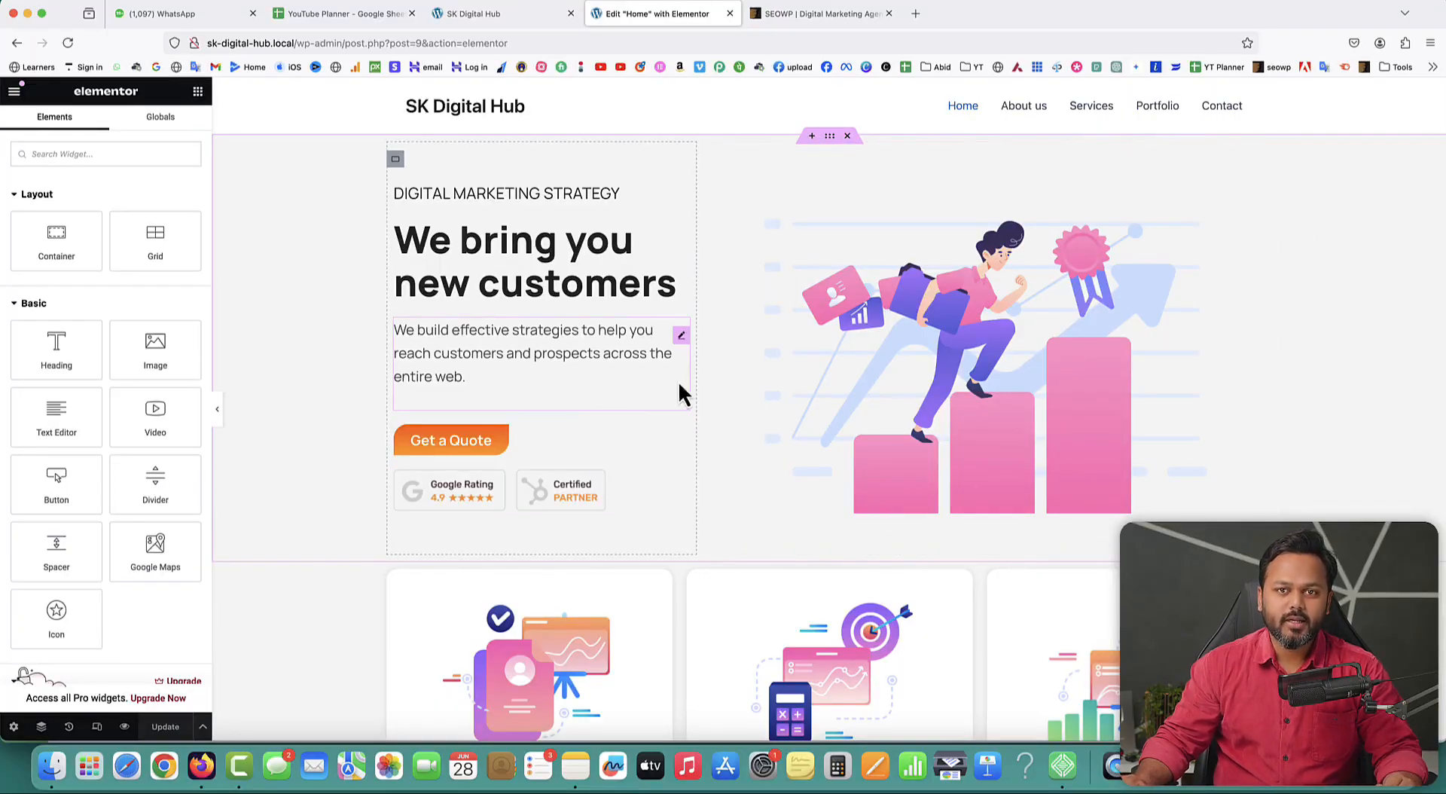
pyautogui.scroll(-10, 677, 394)
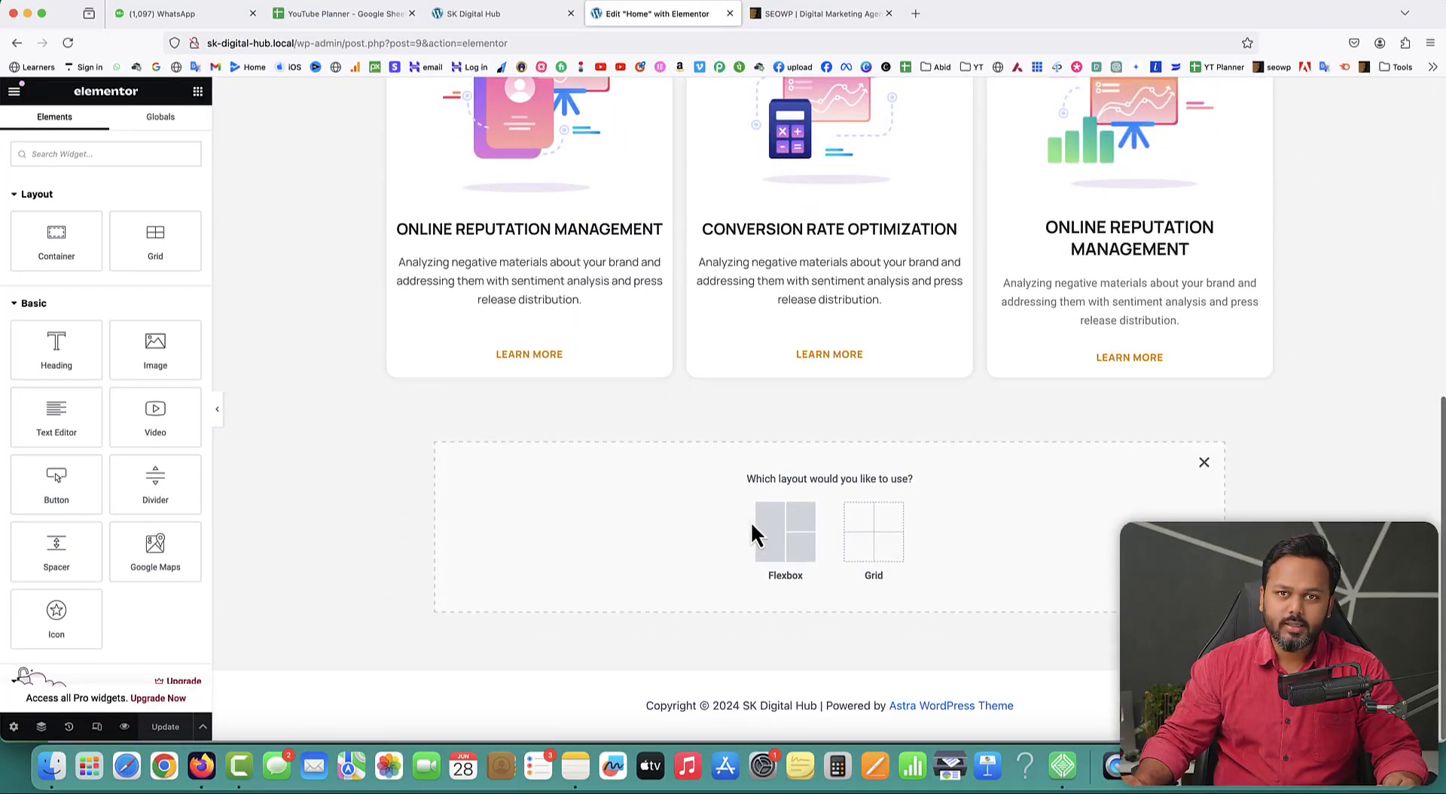
pyautogui.scroll(10, 897, 360)
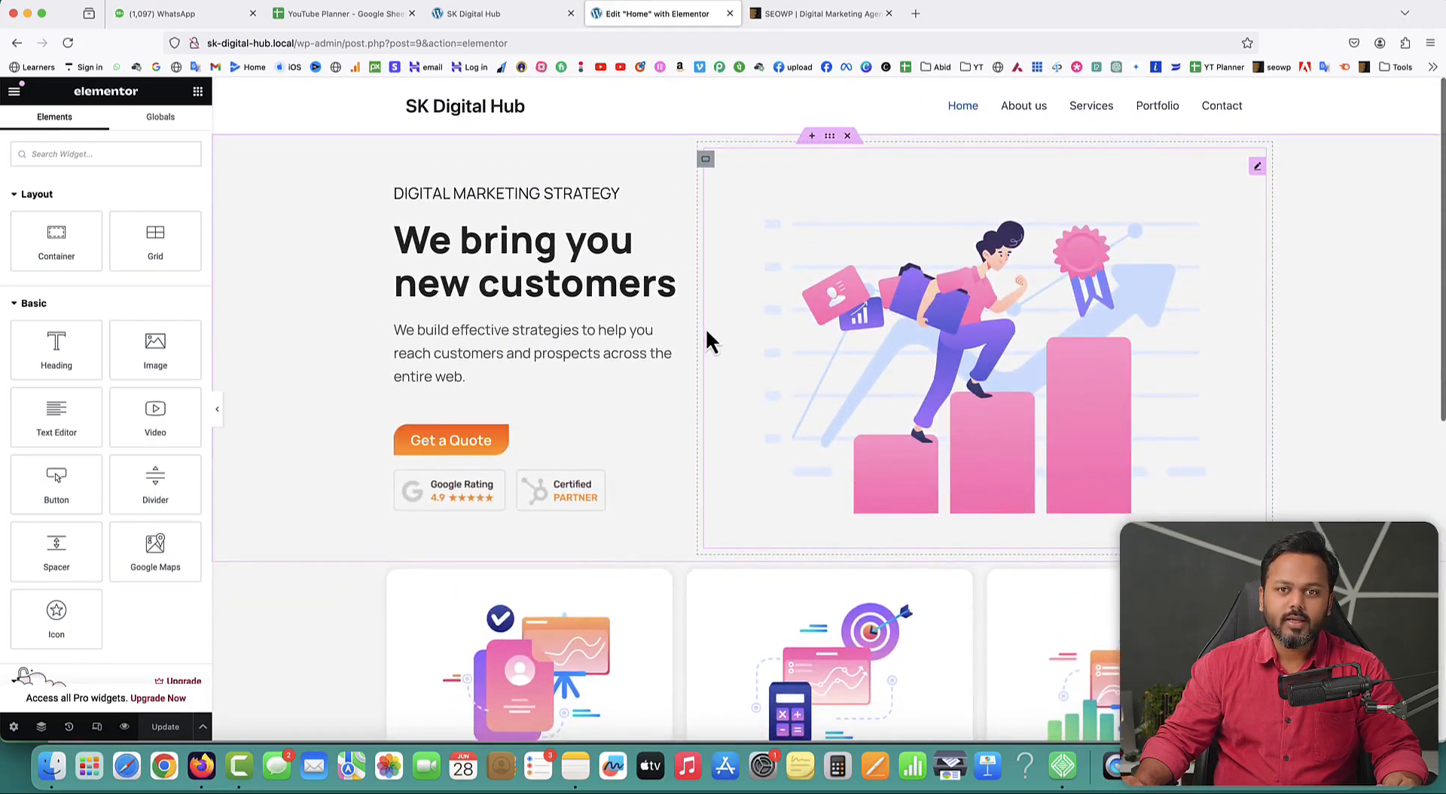
pyautogui.scroll(-10, 823, 361)
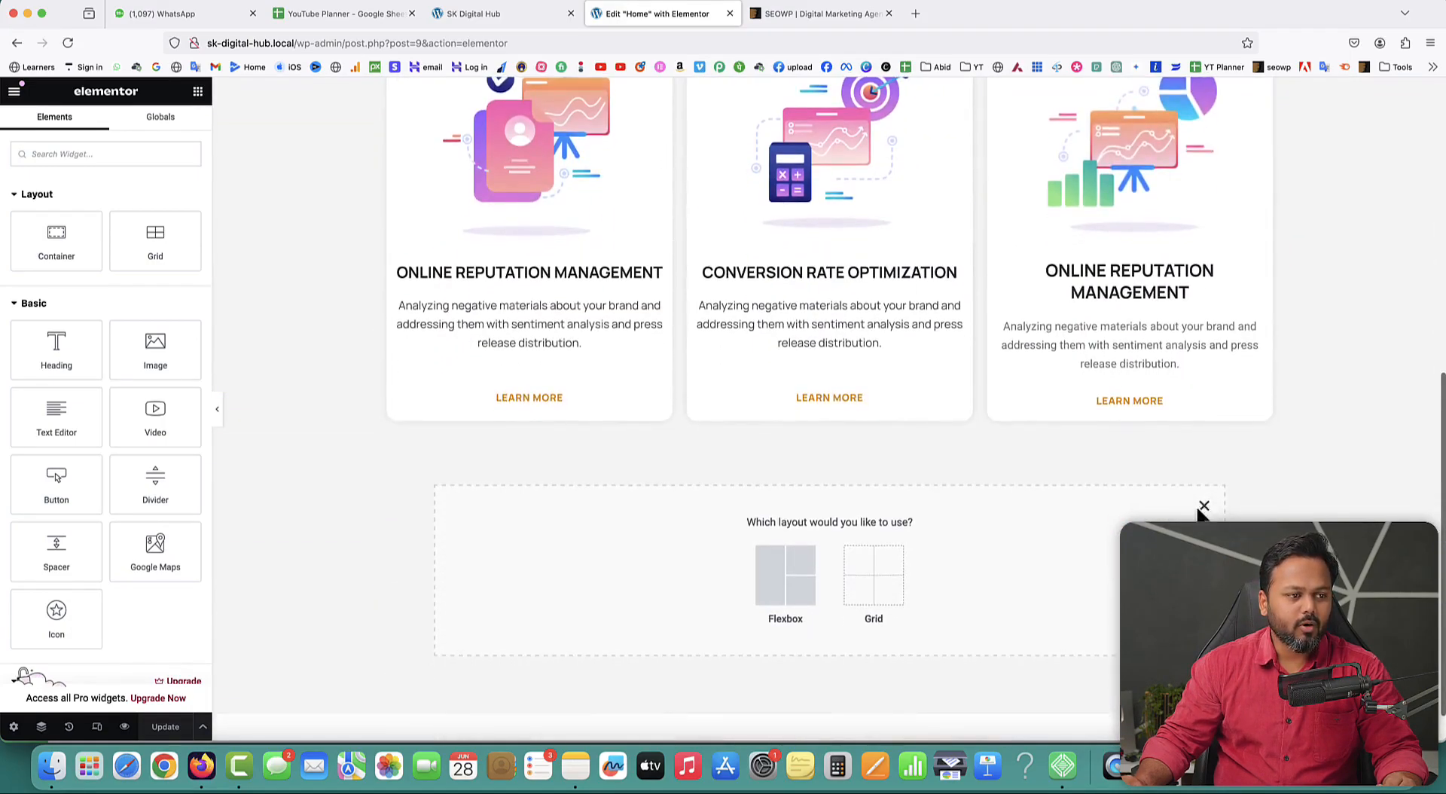
pyautogui.click(1203, 507)
# Step: Compare the hero section with the "Grow Traffic & Increase Revenue" section on the SEOWP reference page, checking their headings, text, button and image
pyautogui.click(801, 17)
pyautogui.scroll(-1, 866, 391)
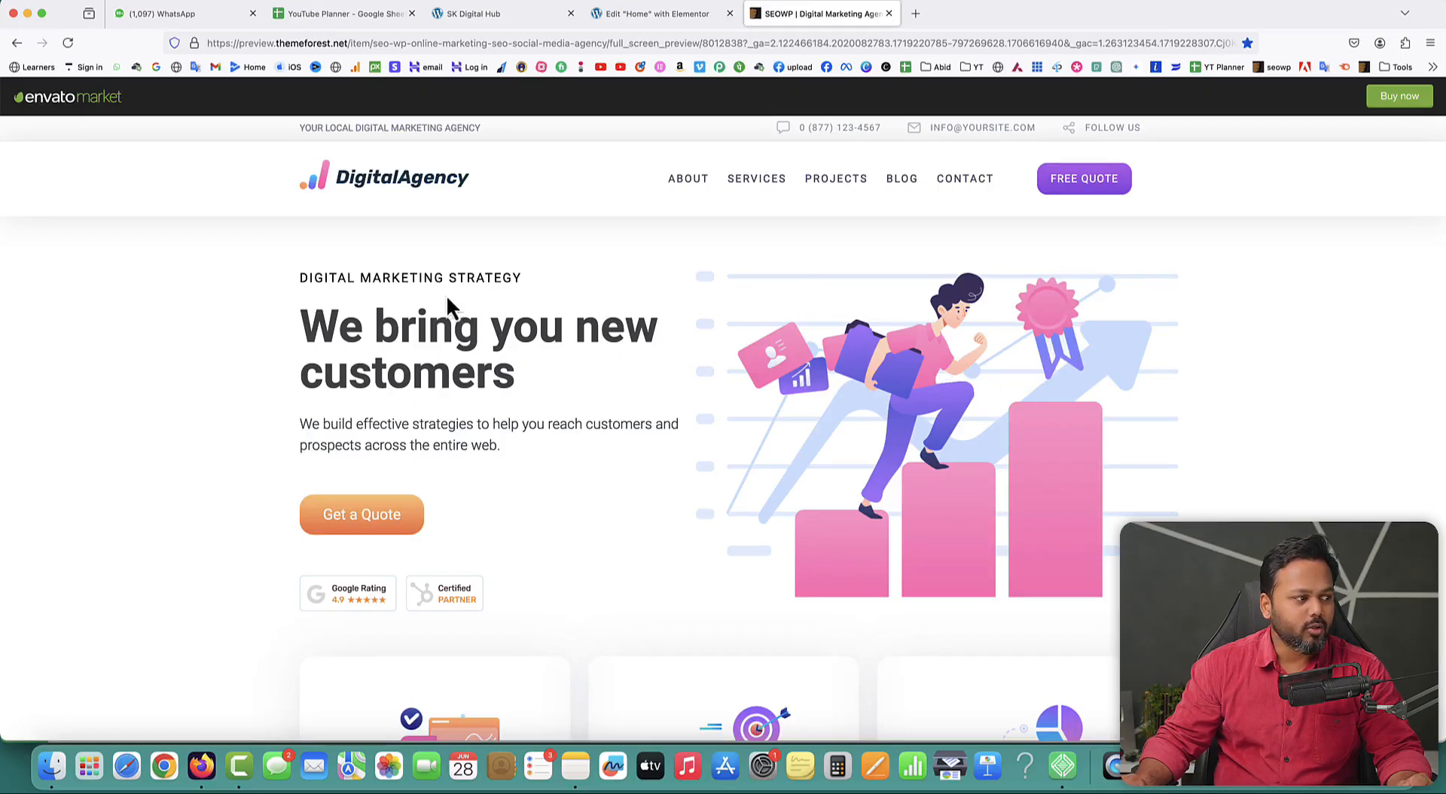
pyautogui.moveTo(367, 273); pyautogui.dragTo(430, 276)
pyautogui.moveTo(399, 323); pyautogui.dragTo(453, 325)
pyautogui.moveTo(374, 425); pyautogui.dragTo(429, 432)
pyautogui.scroll(-10, 752, 442)
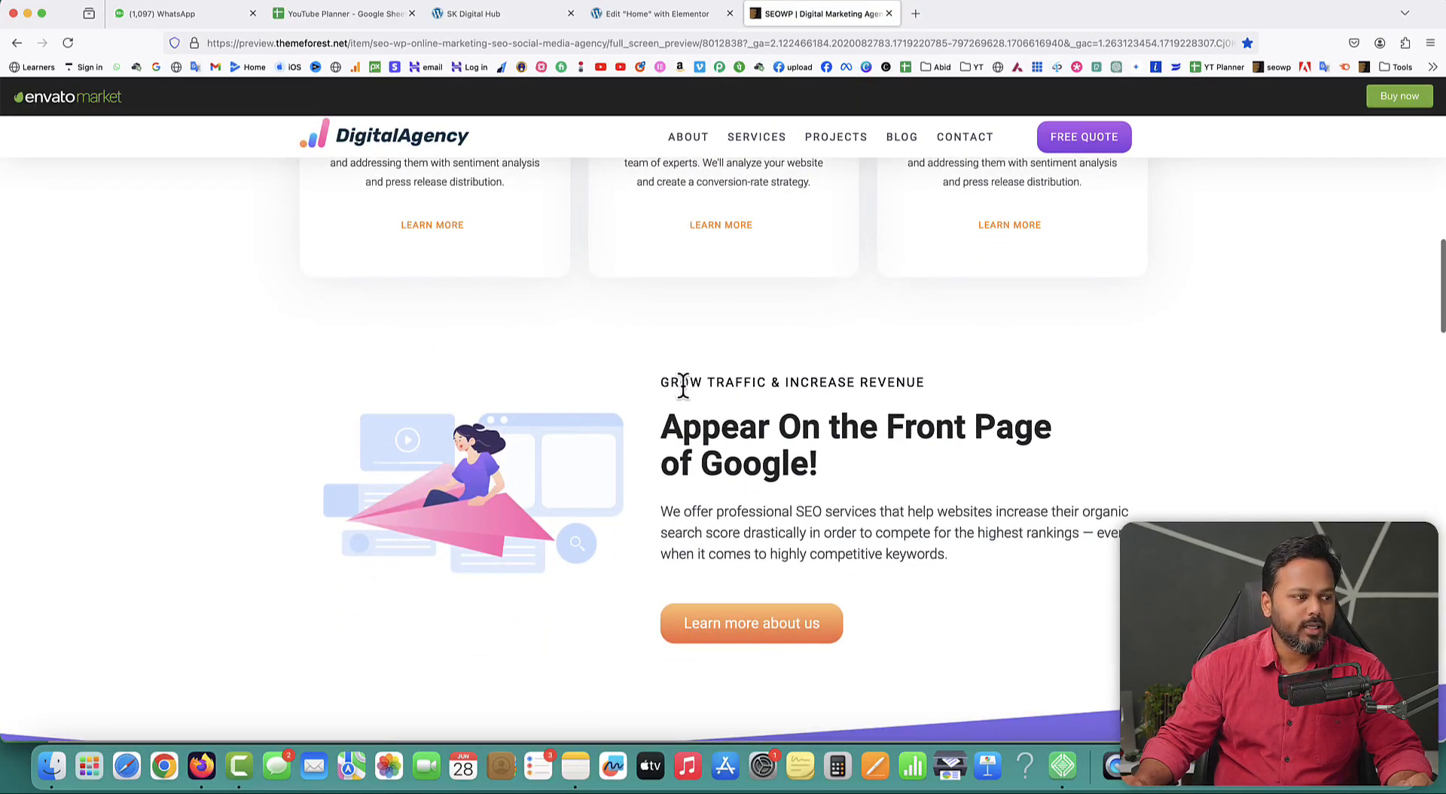
pyautogui.moveTo(680, 382); pyautogui.dragTo(743, 382)
pyautogui.moveTo(699, 427); pyautogui.dragTo(766, 427)
pyautogui.moveTo(706, 532); pyautogui.dragTo(751, 532)
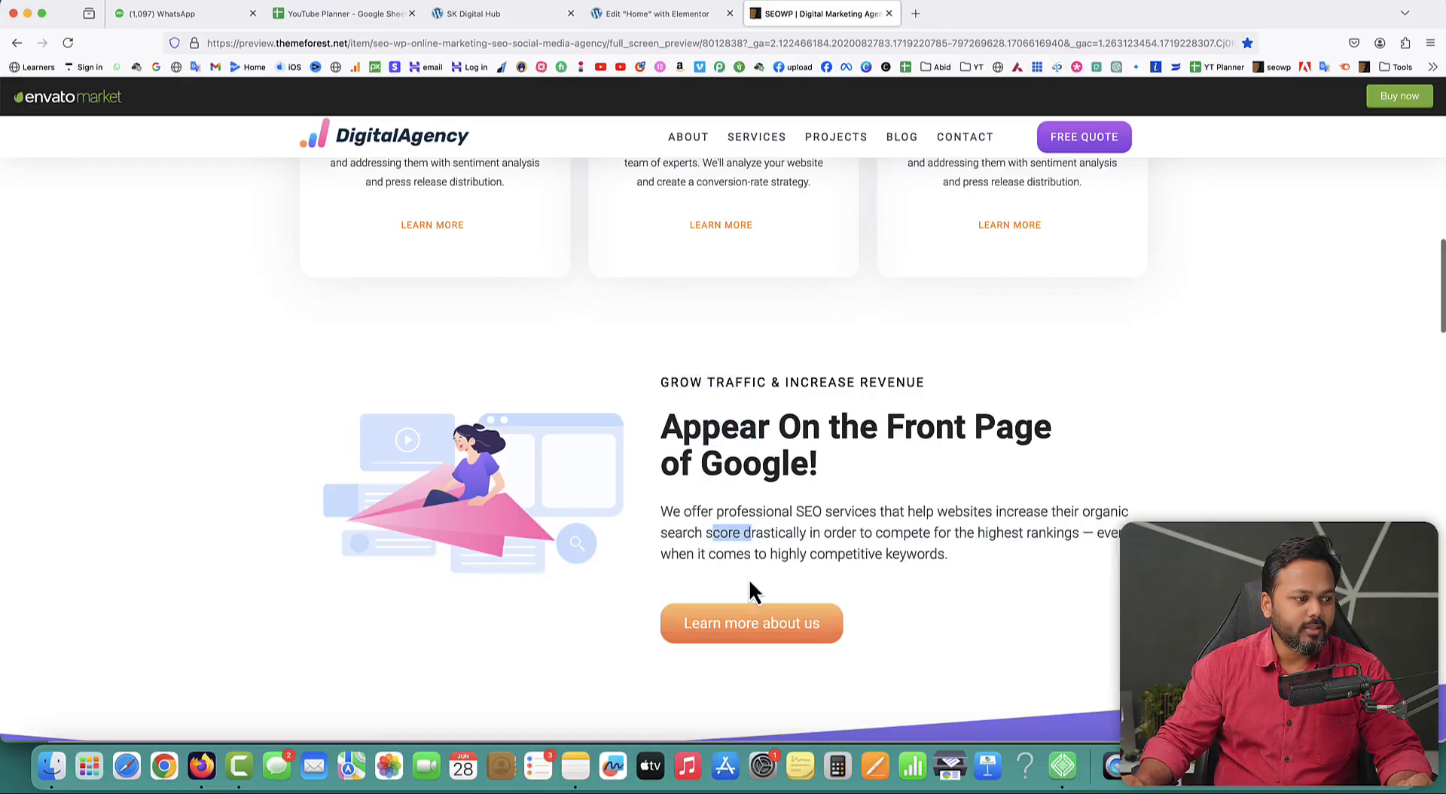
pyautogui.scroll(10, 865, 482)
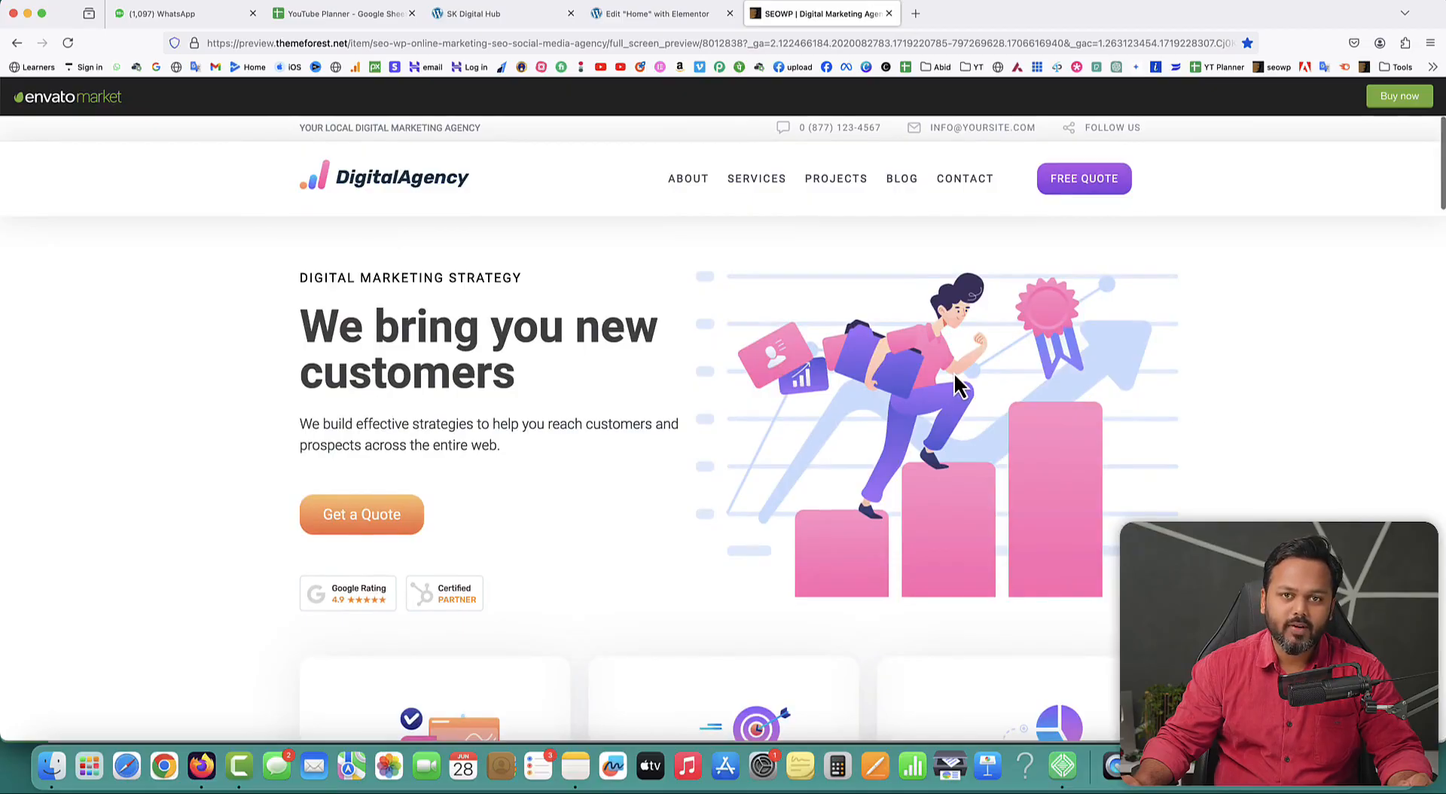
pyautogui.scroll(-10, 950, 399)
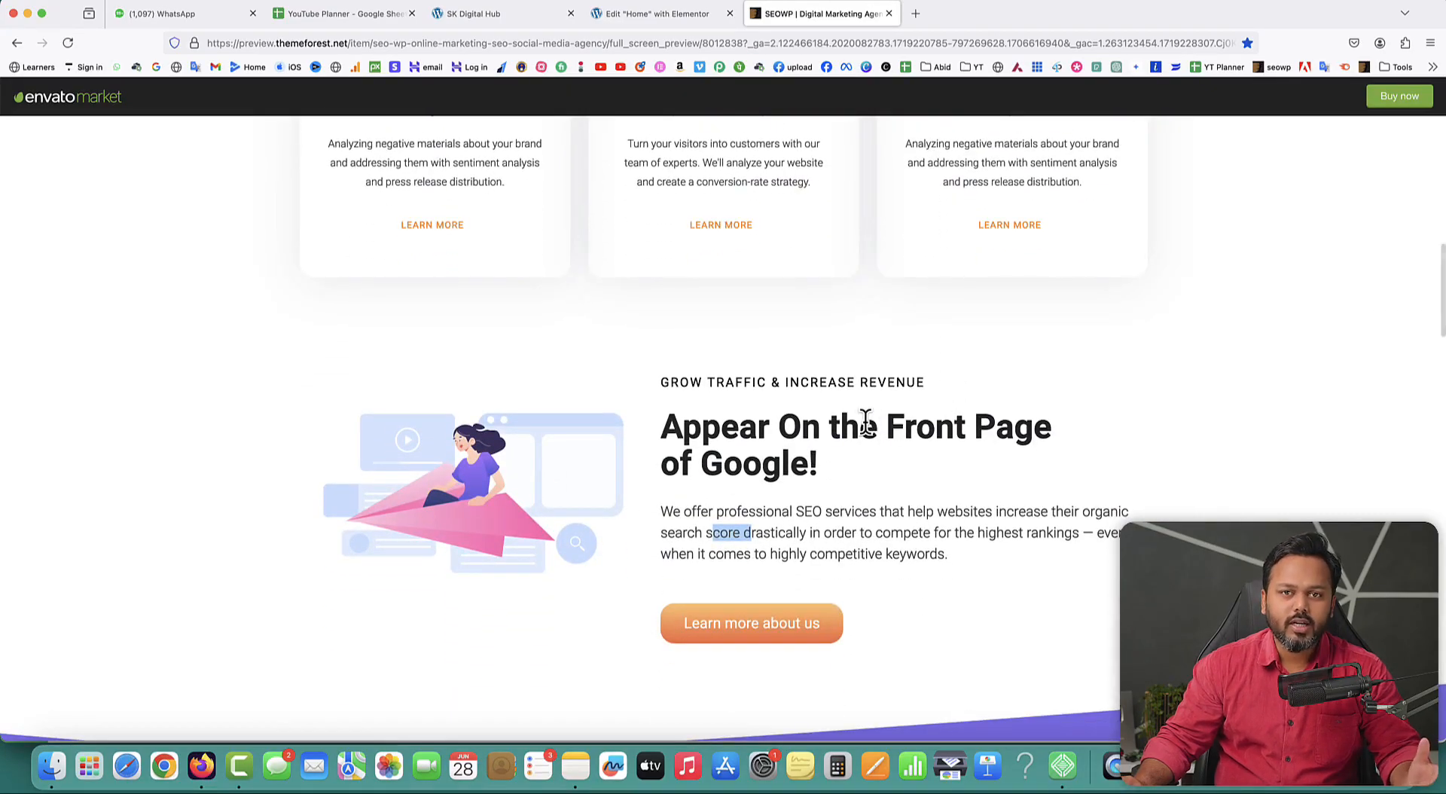
pyautogui.scroll(10, 866, 423)
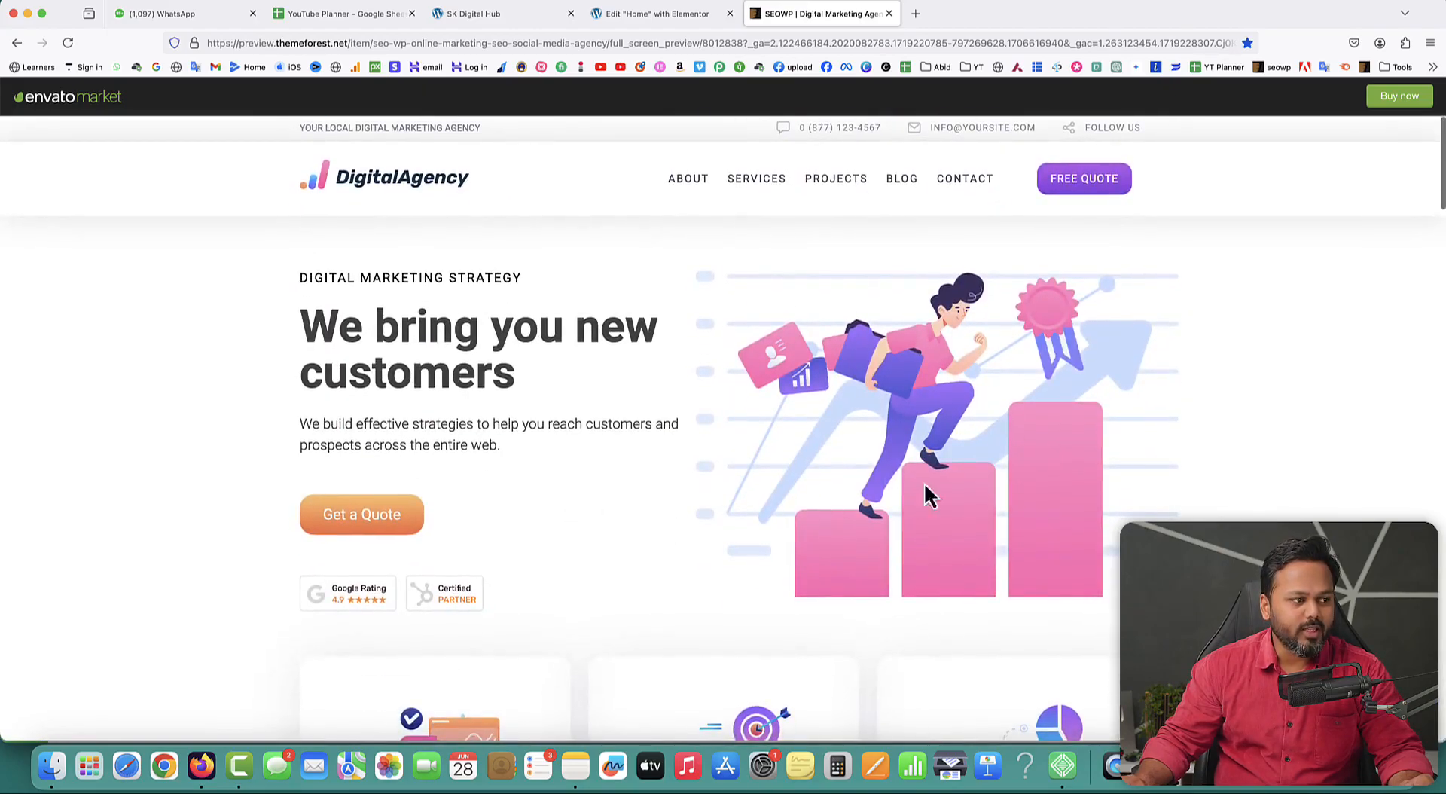
pyautogui.scroll(-10, 1000, 414)
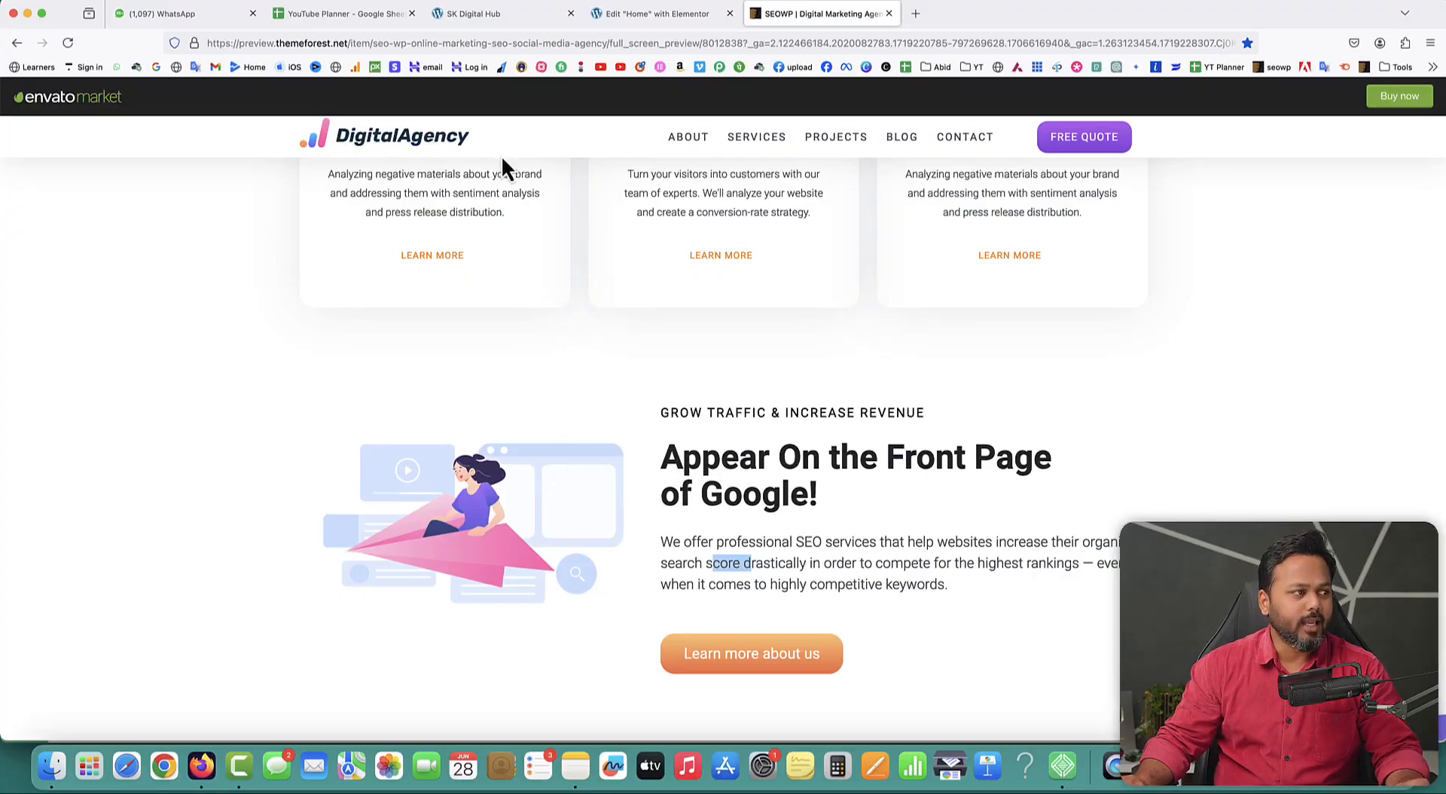
# Step: In the Elementor Home page, copy the whole hero container and paste it as a new section below the three service cards
pyautogui.click(643, 21)
pyautogui.scroll(-1, 891, 438)
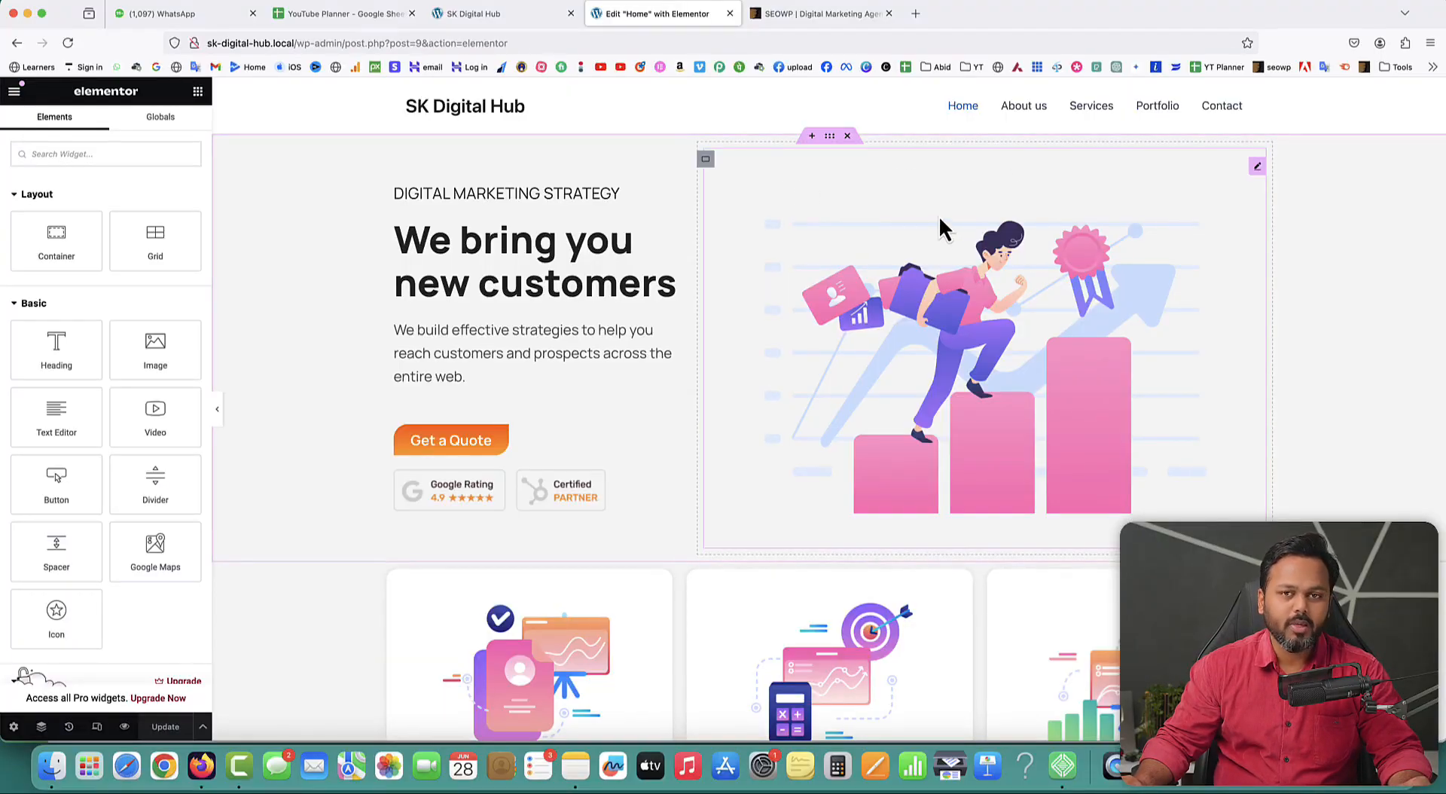
pyautogui.rightClick(831, 138)
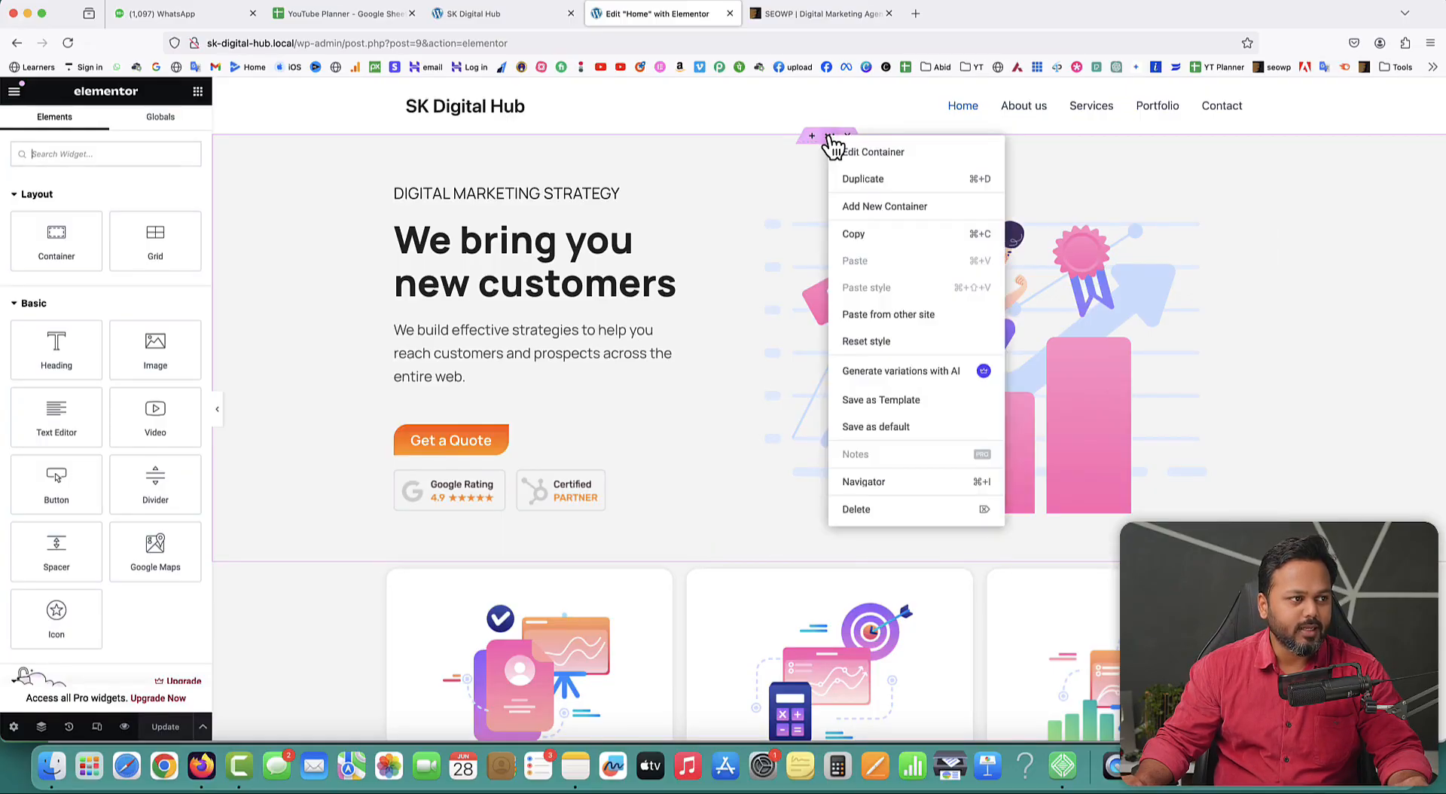
pyautogui.click(880, 236)
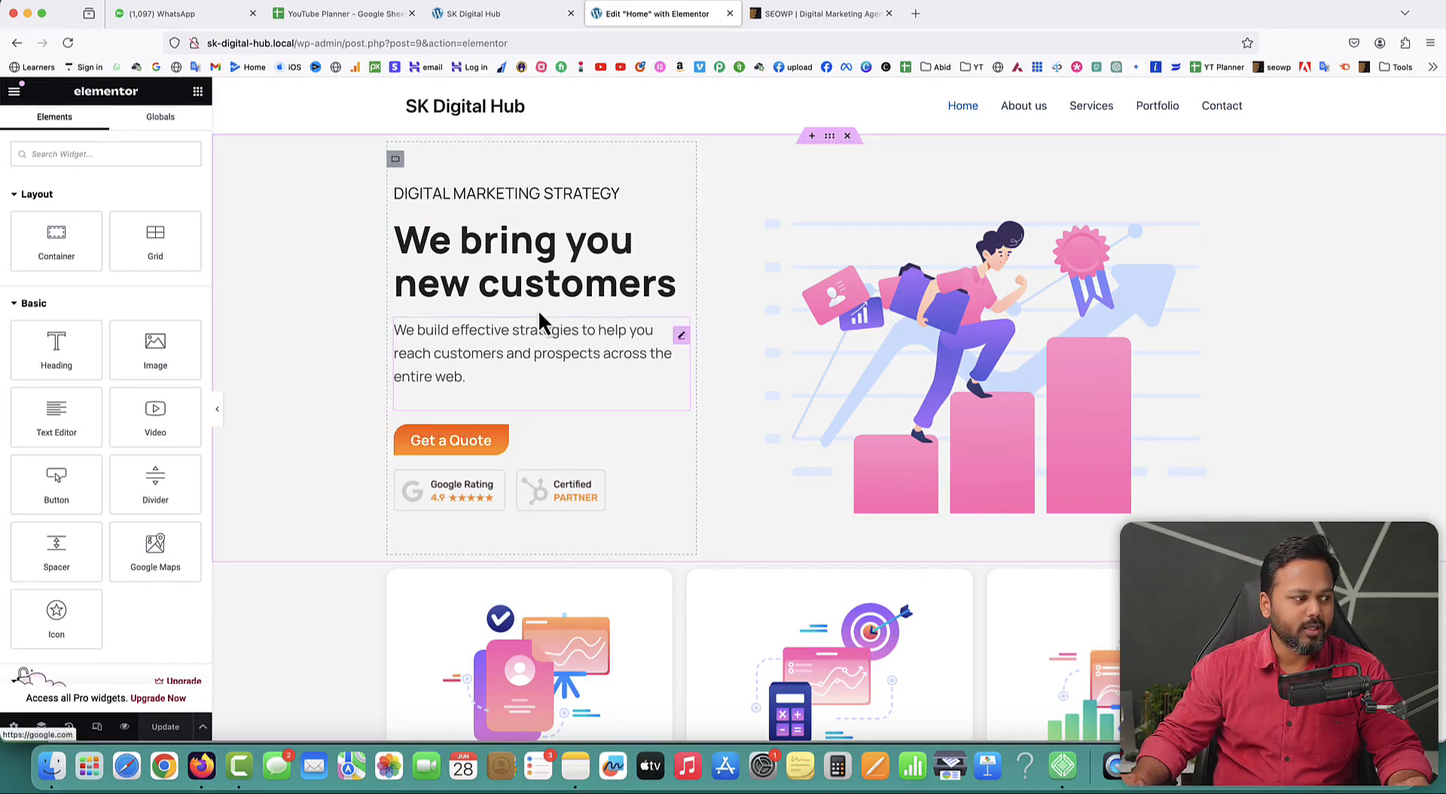
pyautogui.scroll(-7, 731, 301)
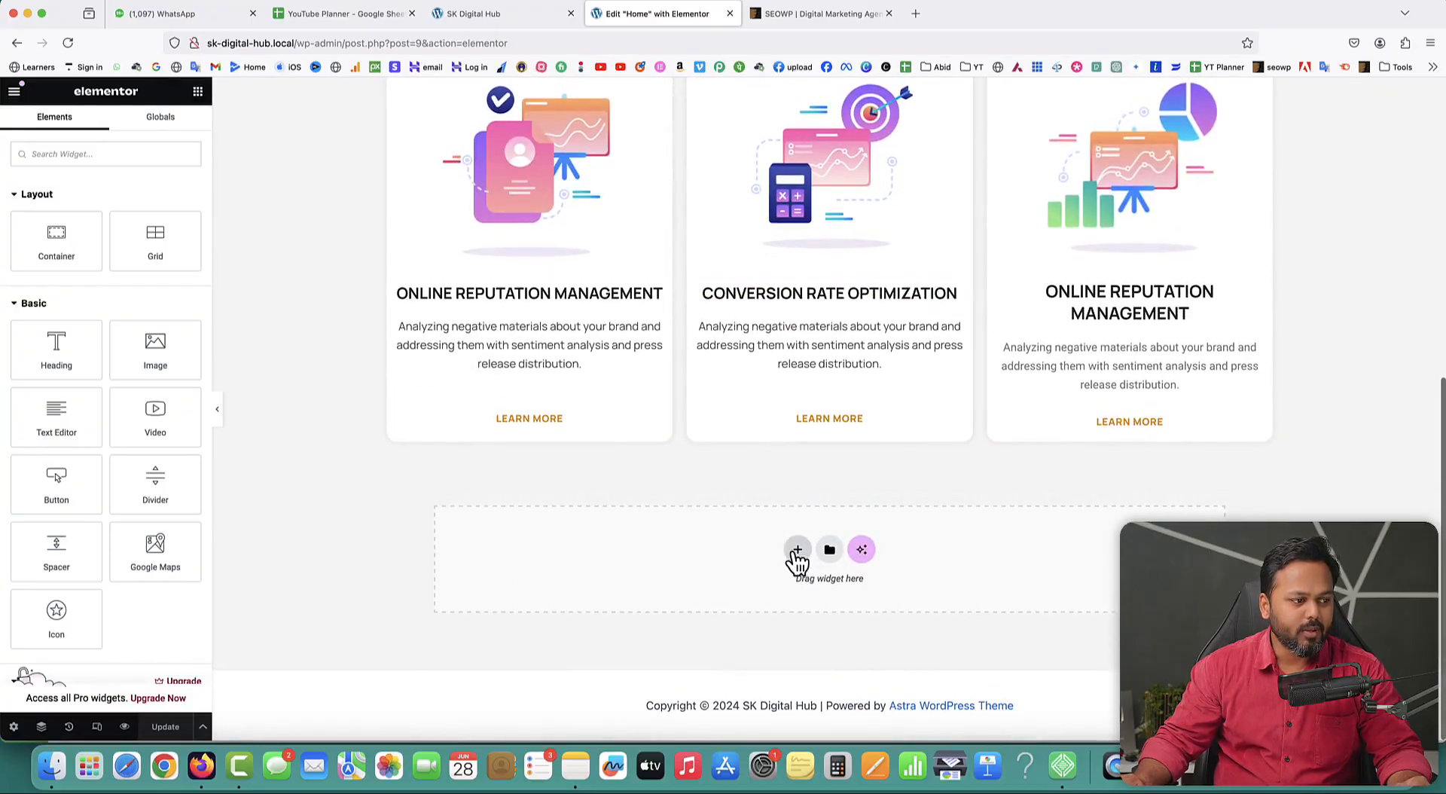
pyautogui.rightClick(797, 557)
pyautogui.click(810, 571)
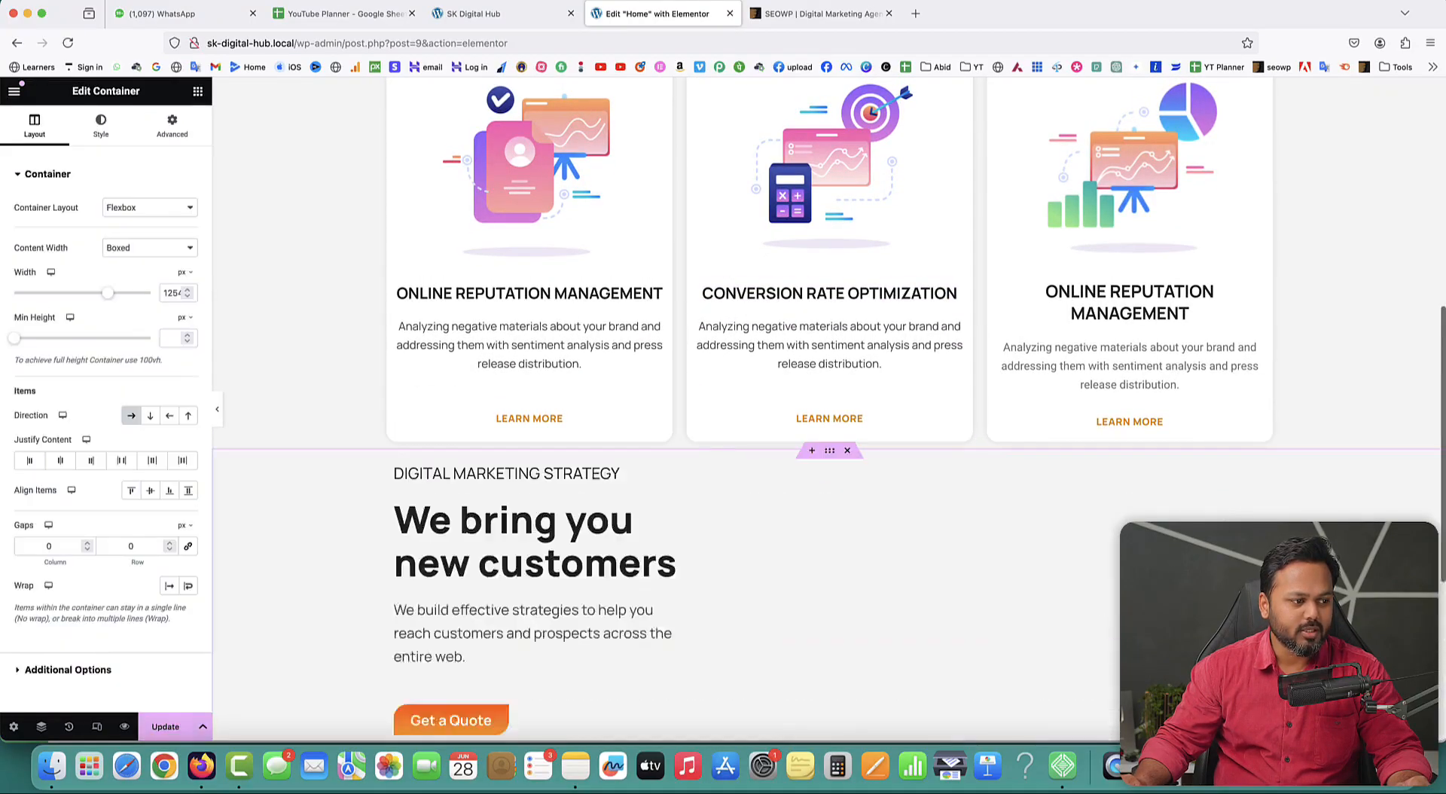
pyautogui.scroll(-6, 1041, 546)
pyautogui.scroll(2, 884, 330)
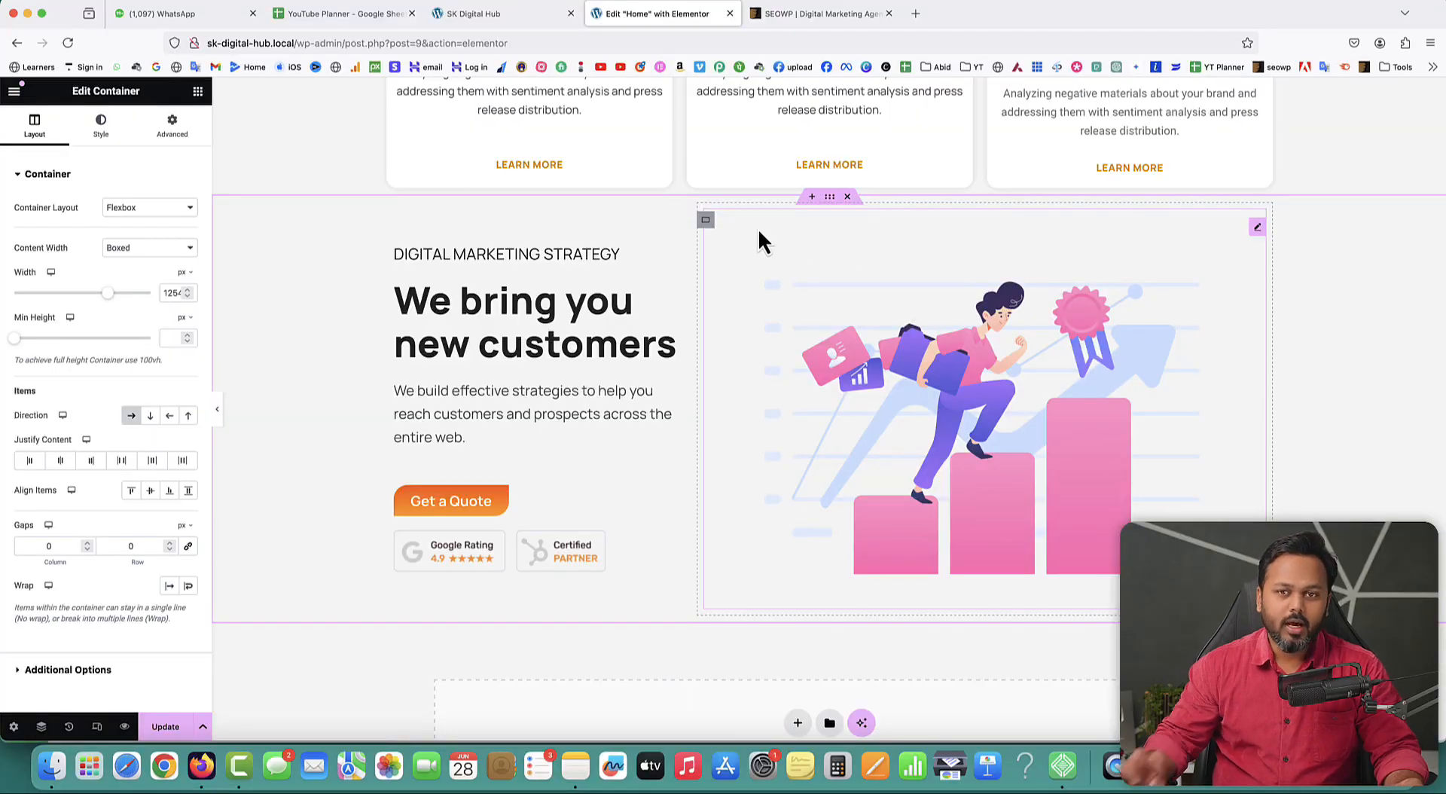
# Step: Check the reference layout and move the image container to the left of the text container in the pasted section
pyautogui.click(790, 15)
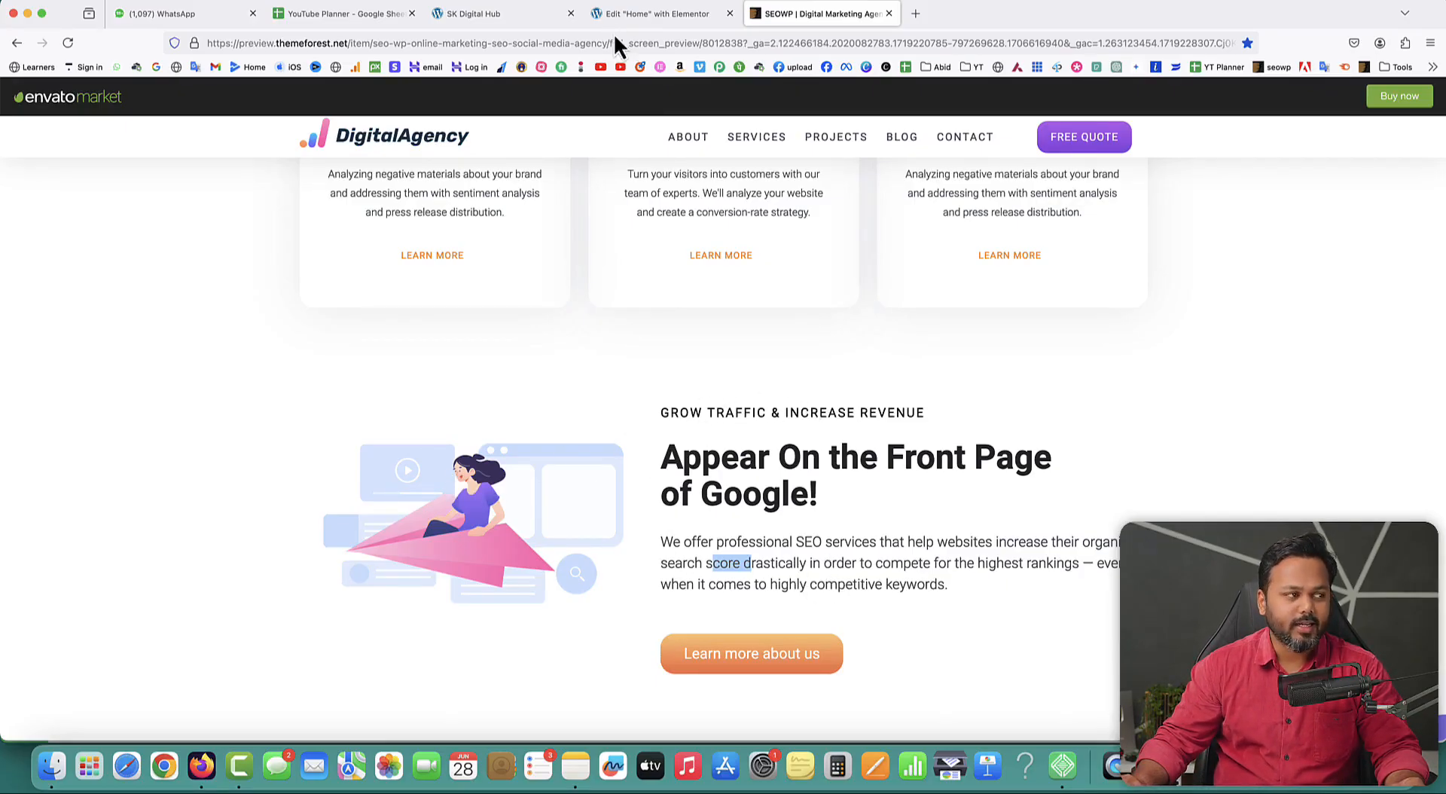
pyautogui.click(627, 15)
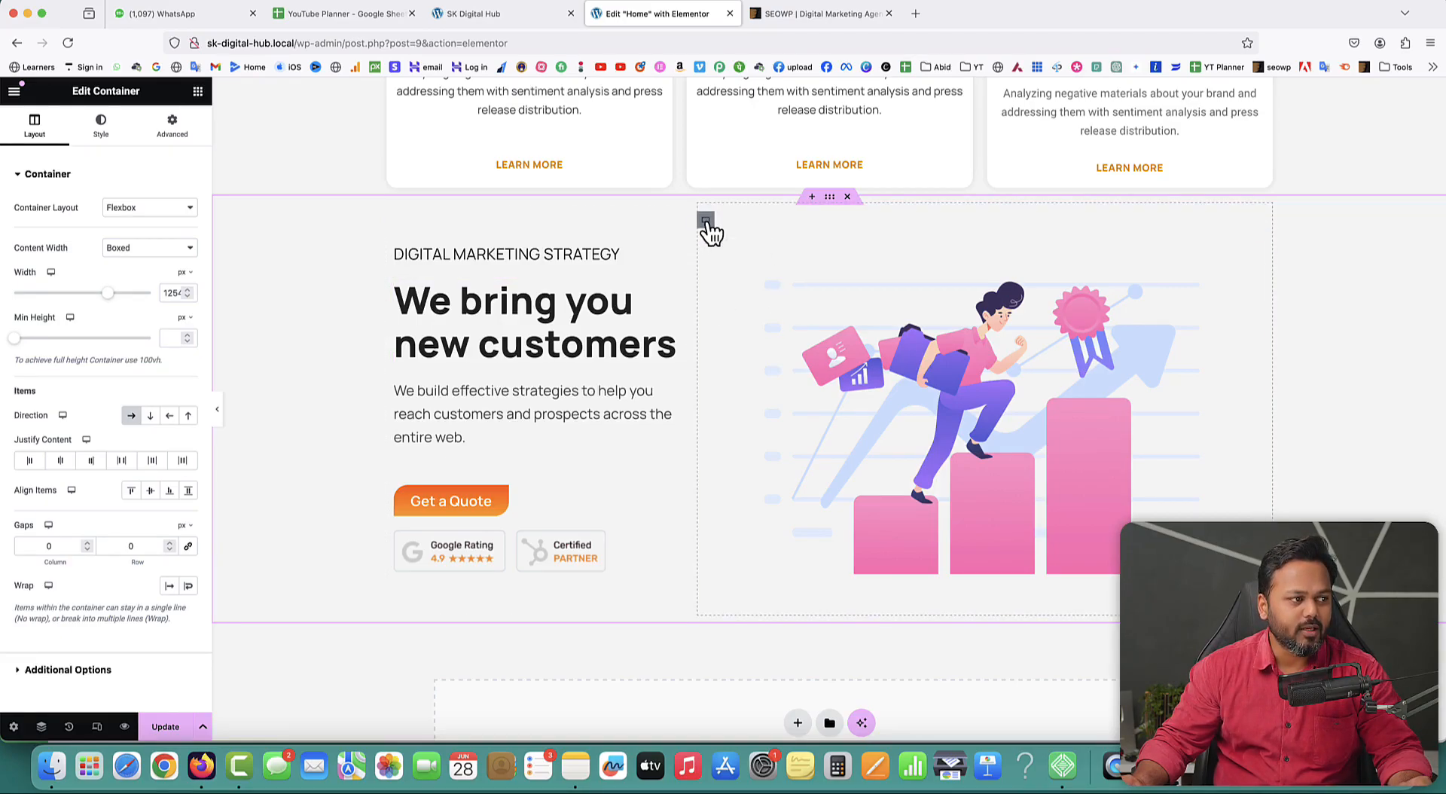
pyautogui.moveTo(707, 223); pyautogui.dragTo(398, 273)
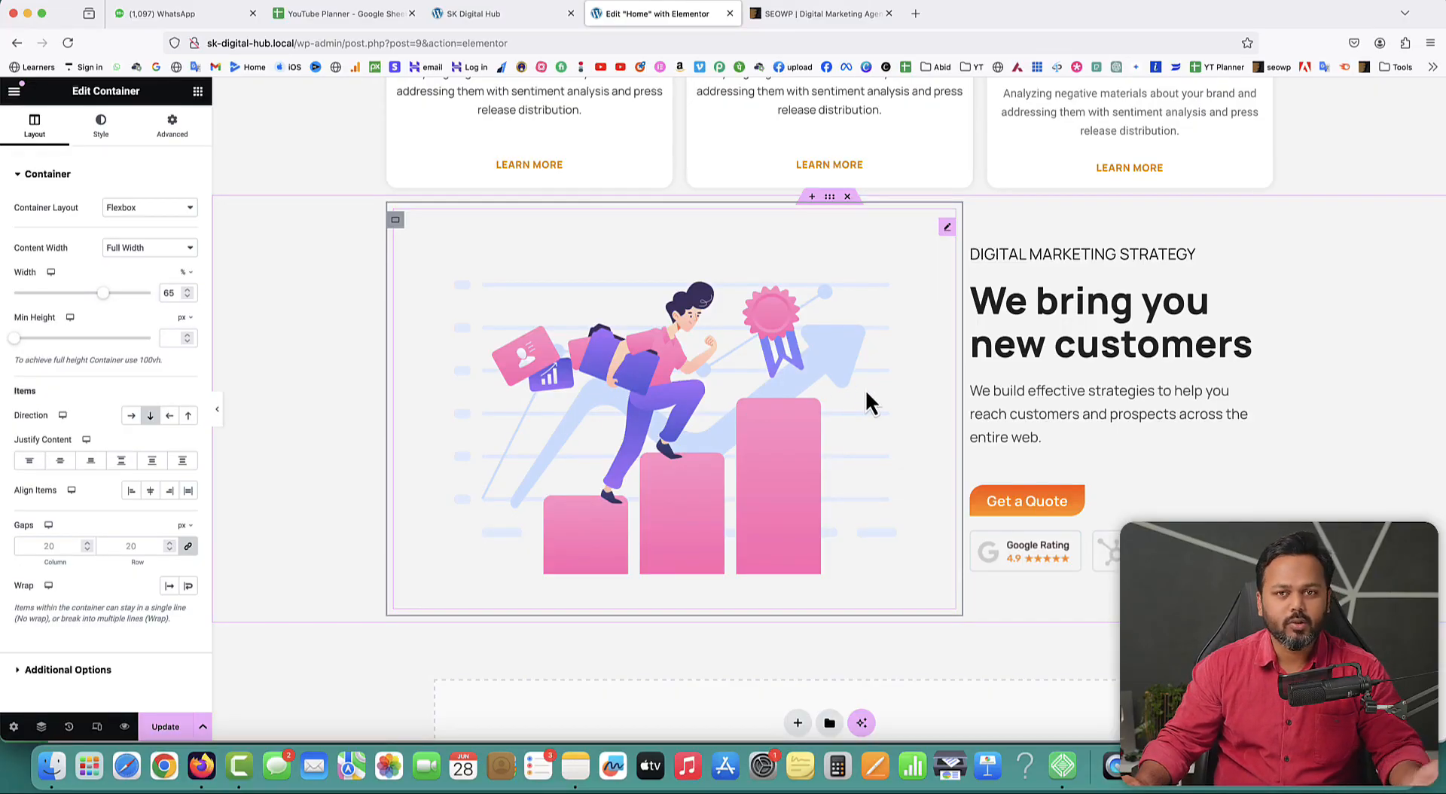
# Step: Check the layout and subheading of the "Appear On the Front Page of Google!" section on the SEOWP reference page
pyautogui.click(797, 15)
pyautogui.scroll(-2, 503, 377)
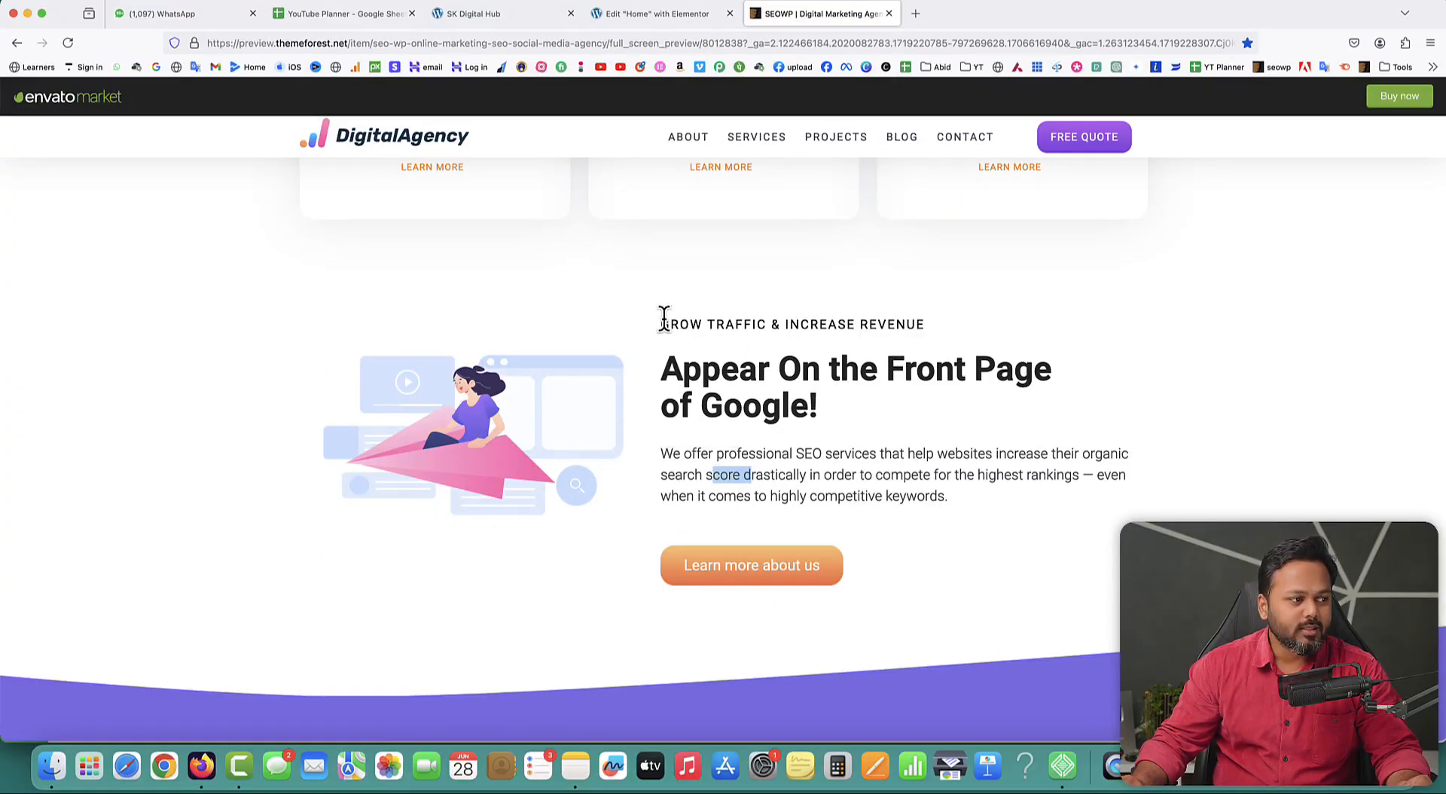
pyautogui.moveTo(662, 324); pyautogui.dragTo(1007, 320)
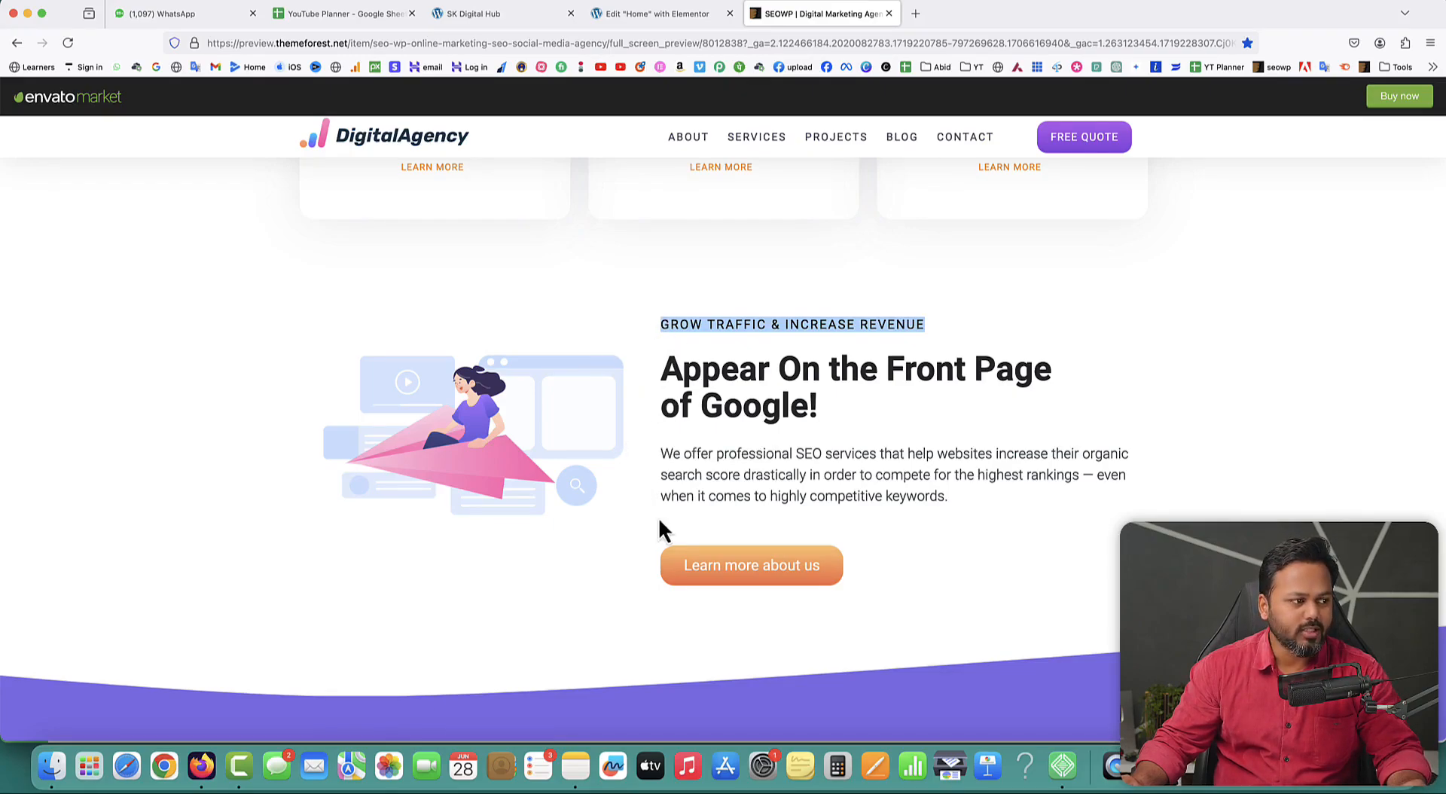
pyautogui.click(628, 15)
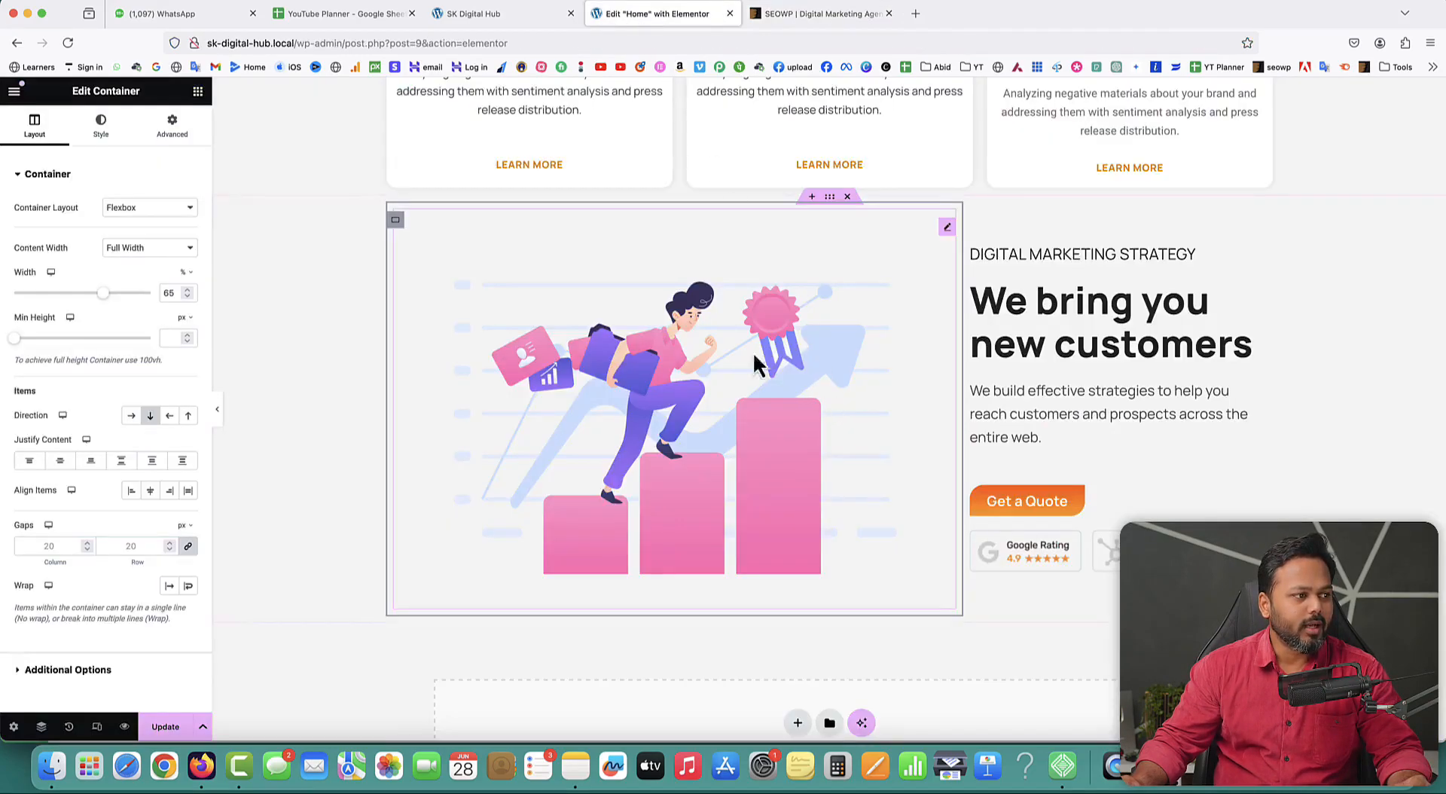
# Step: In the Elementor Home page, set the width of the pasted section's image container to 35%
pyautogui.rightClick(396, 226)
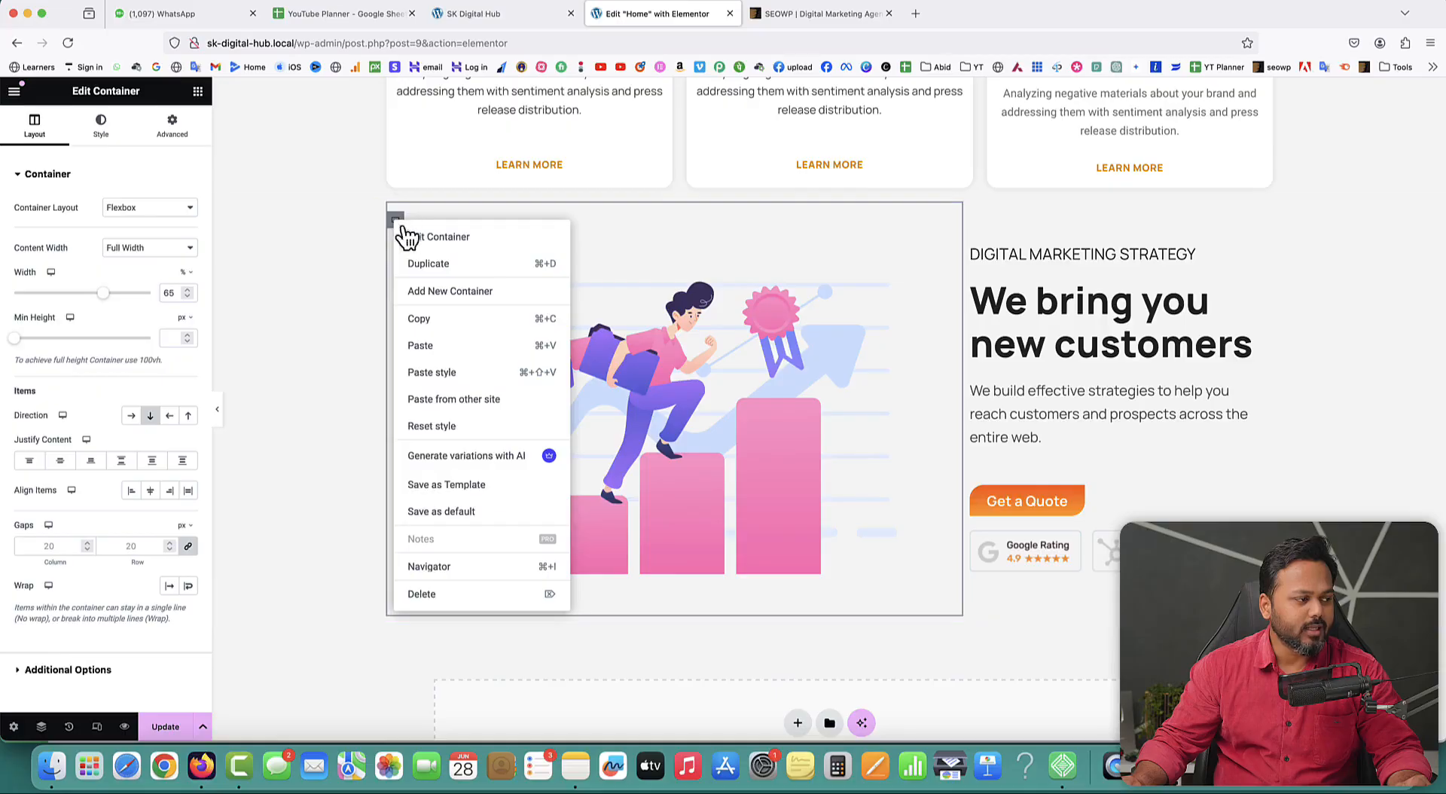
pyautogui.click(423, 235)
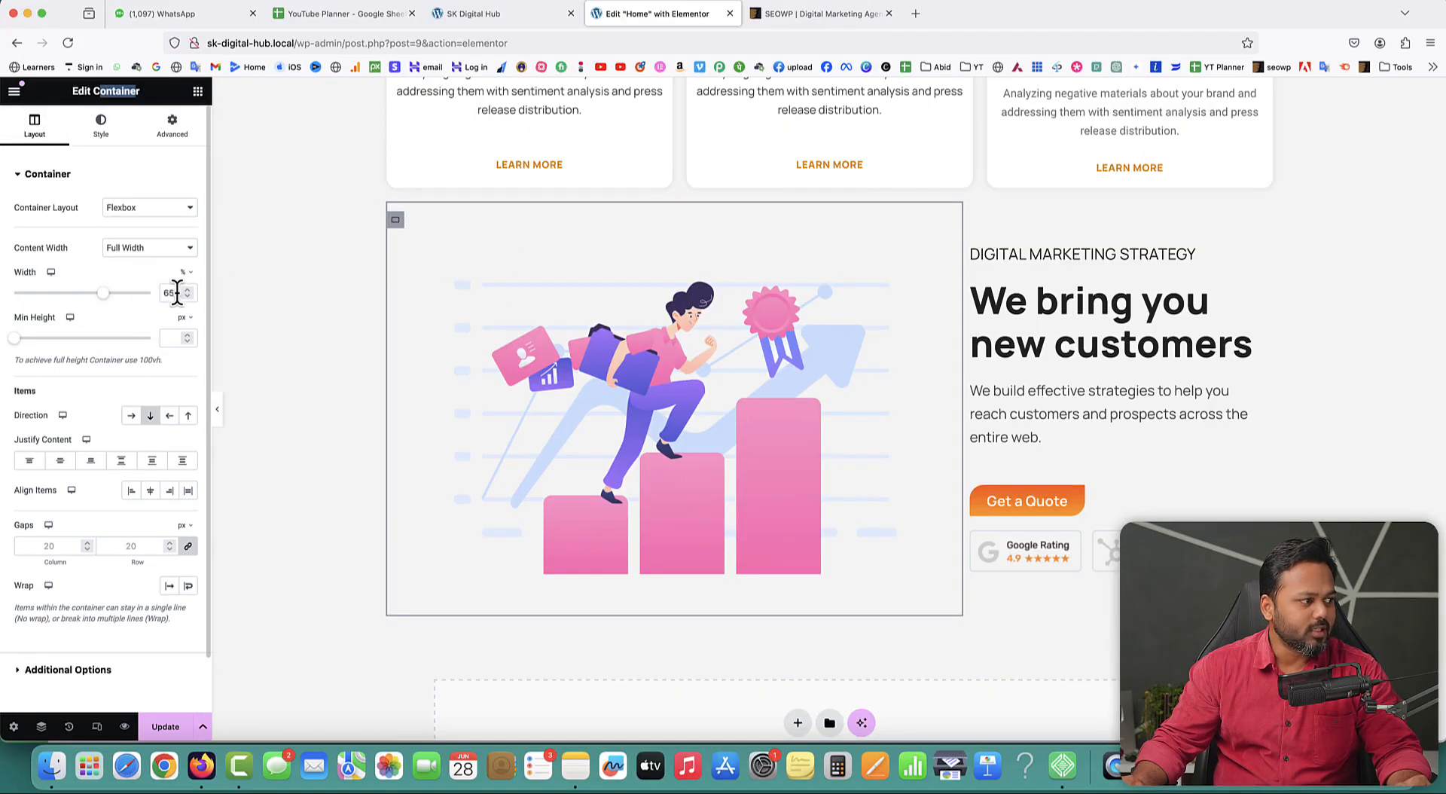
pyautogui.write('30')
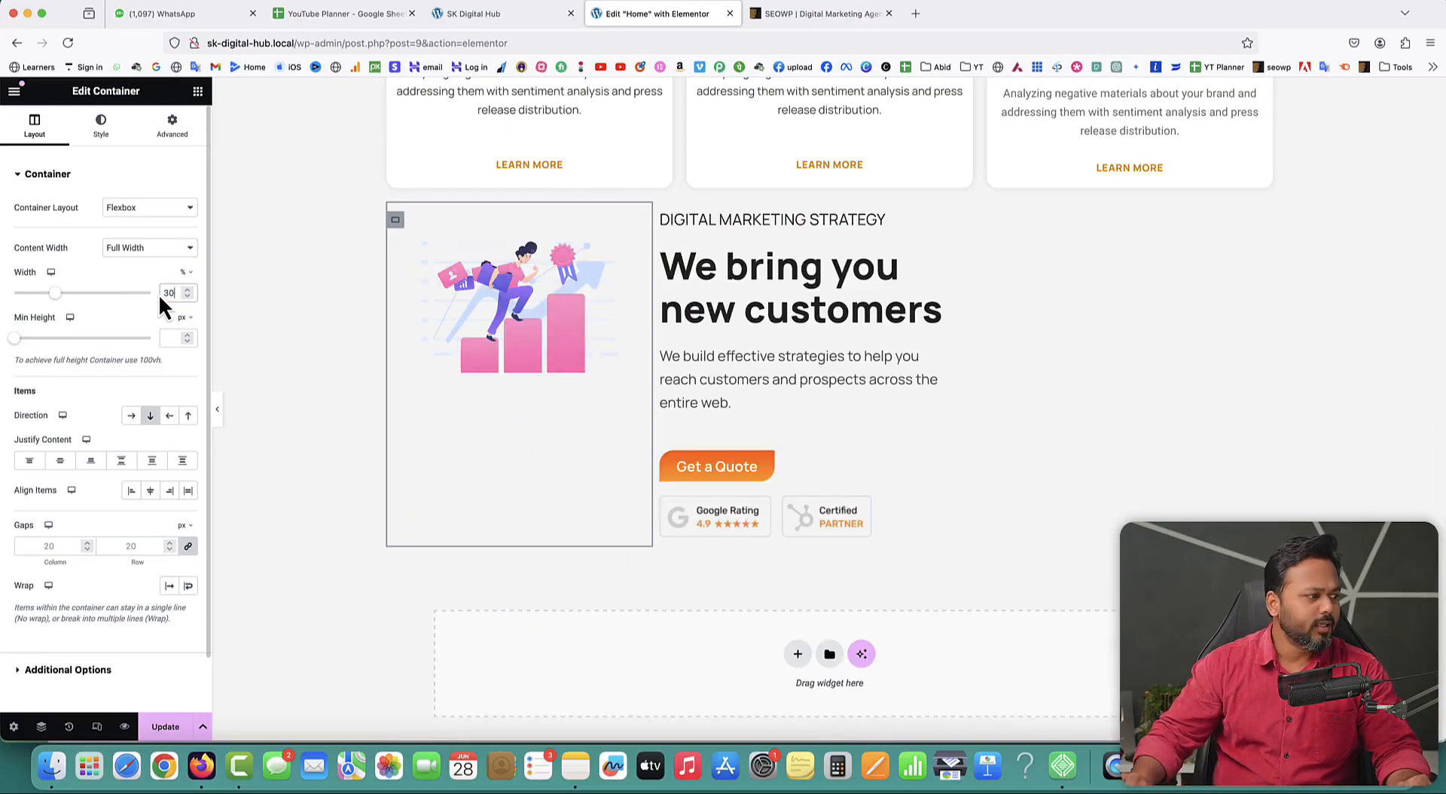
pyautogui.press('BackSpace')
pyautogui.press('BackSpace')
pyautogui.write('35')
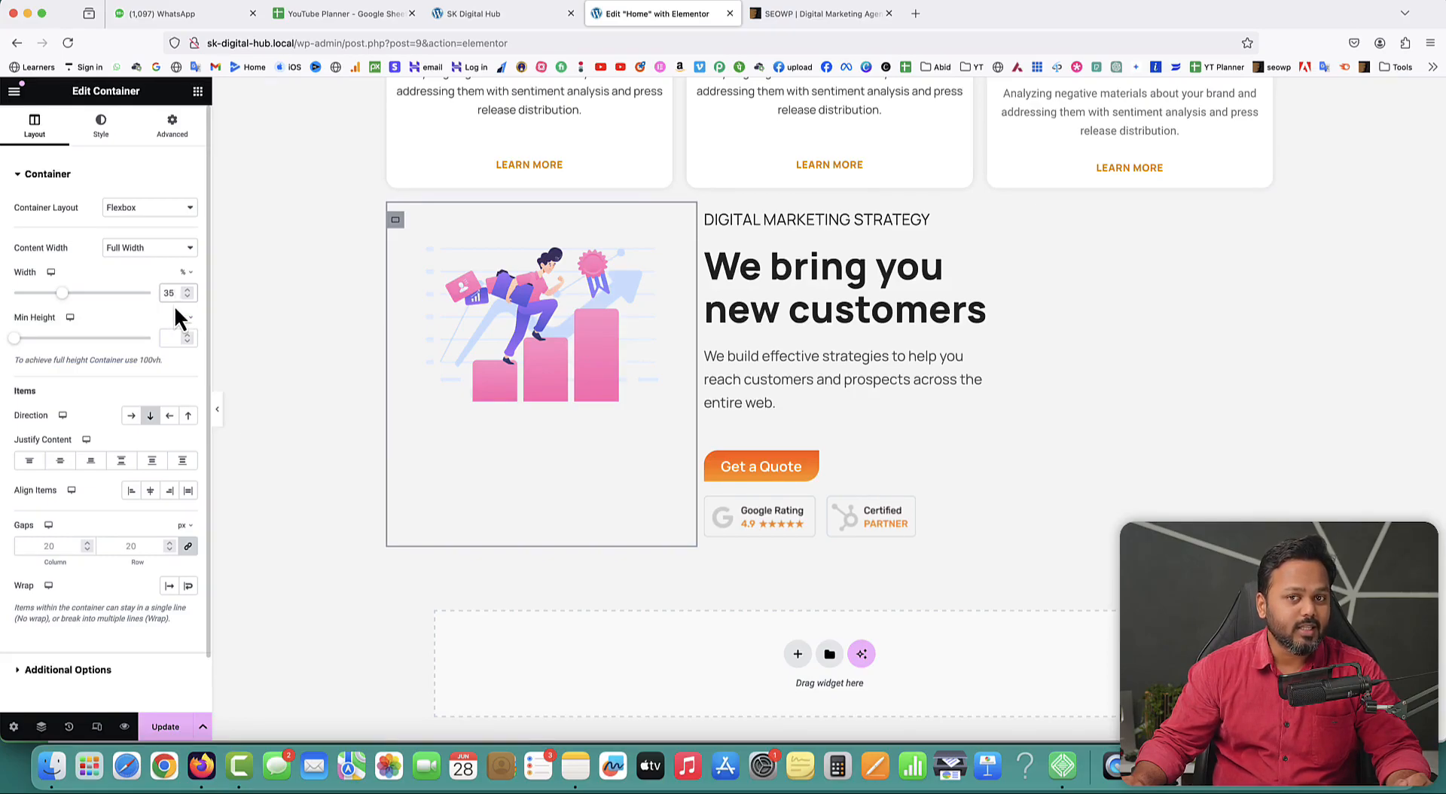
# Step: Set the width of the pasted section's text container to 65%
pyautogui.rightClick(706, 224)
pyautogui.click(746, 239)
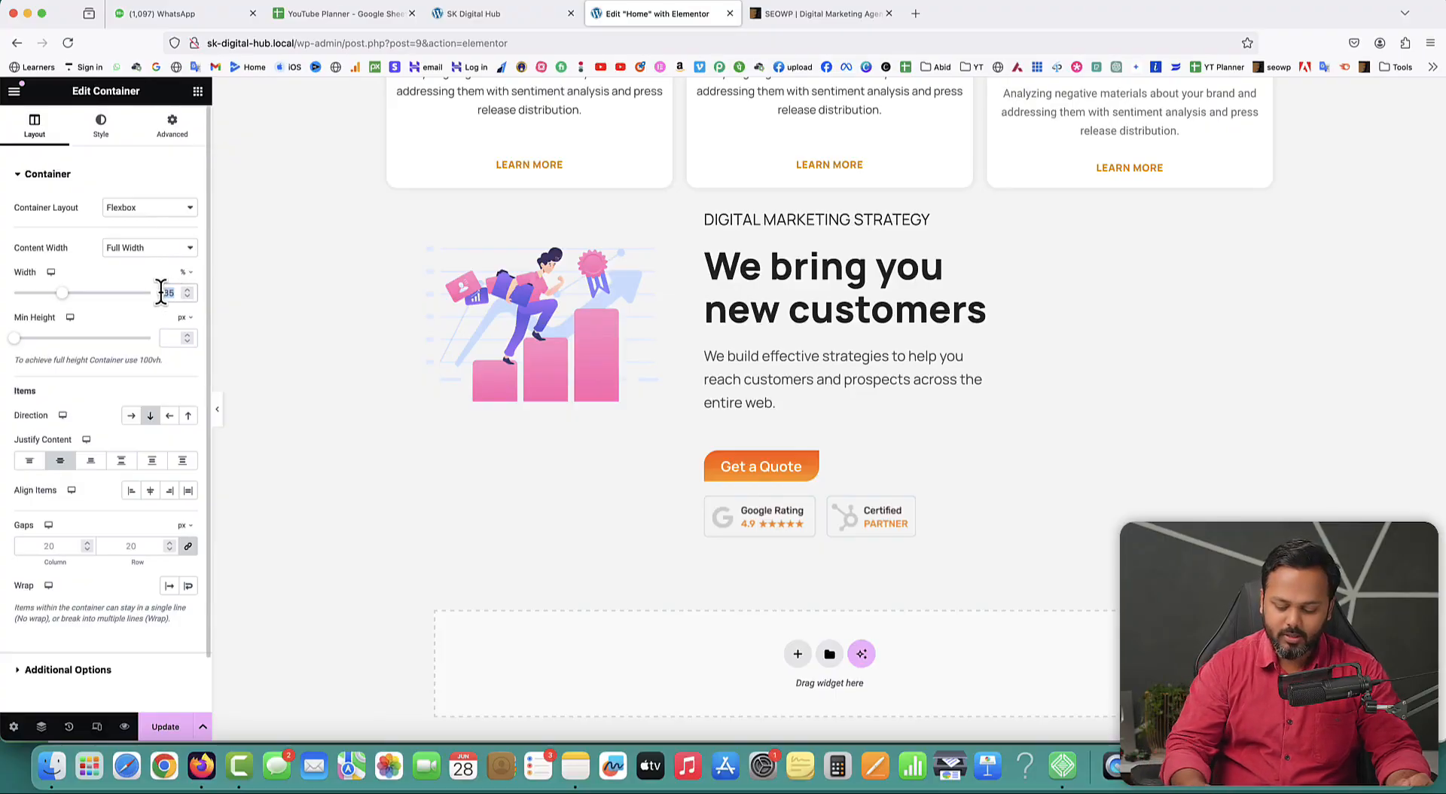
pyautogui.write('55')
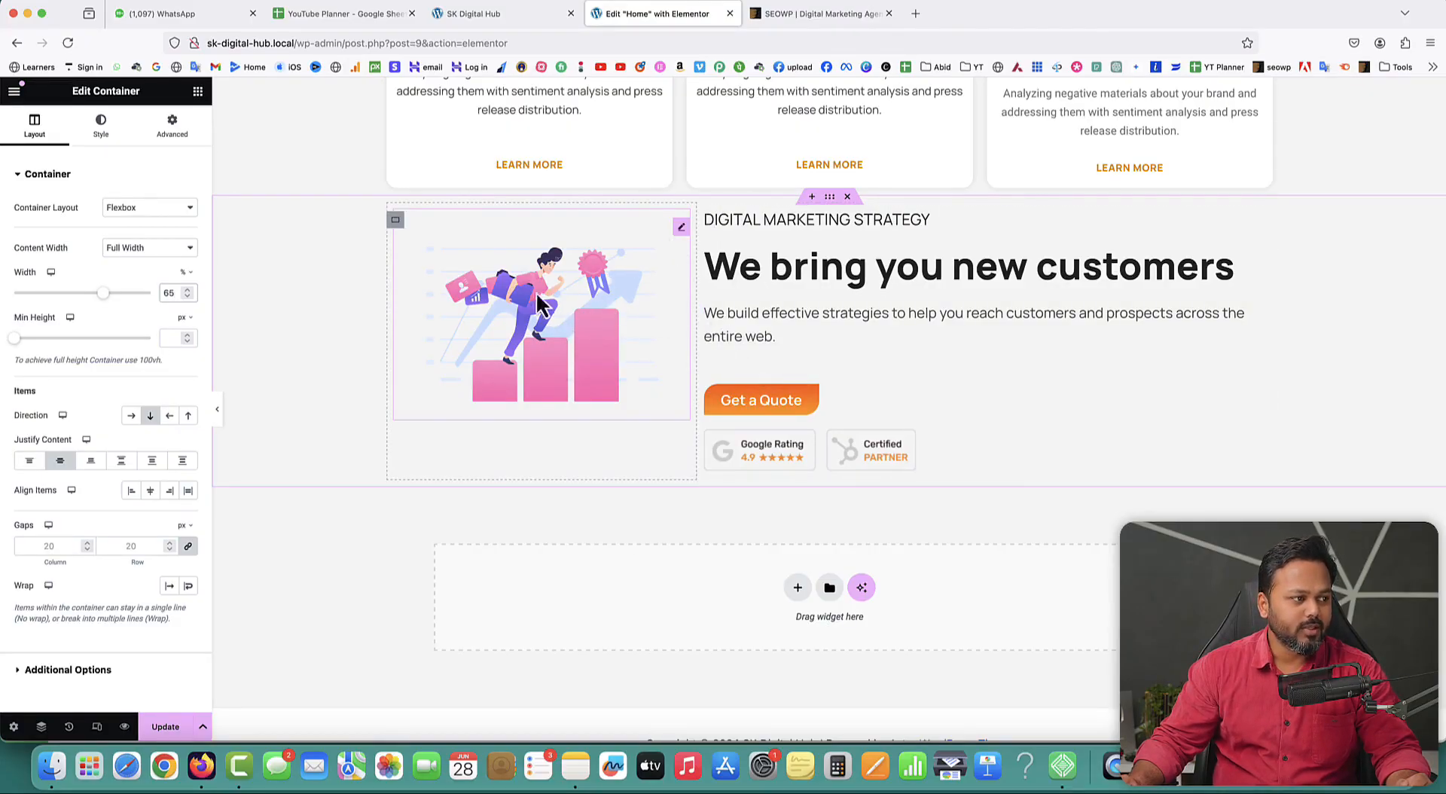
# Step: Replace the pasted section's image with illustrations-launchproduct.png from the media library
pyautogui.rightClick(680, 230)
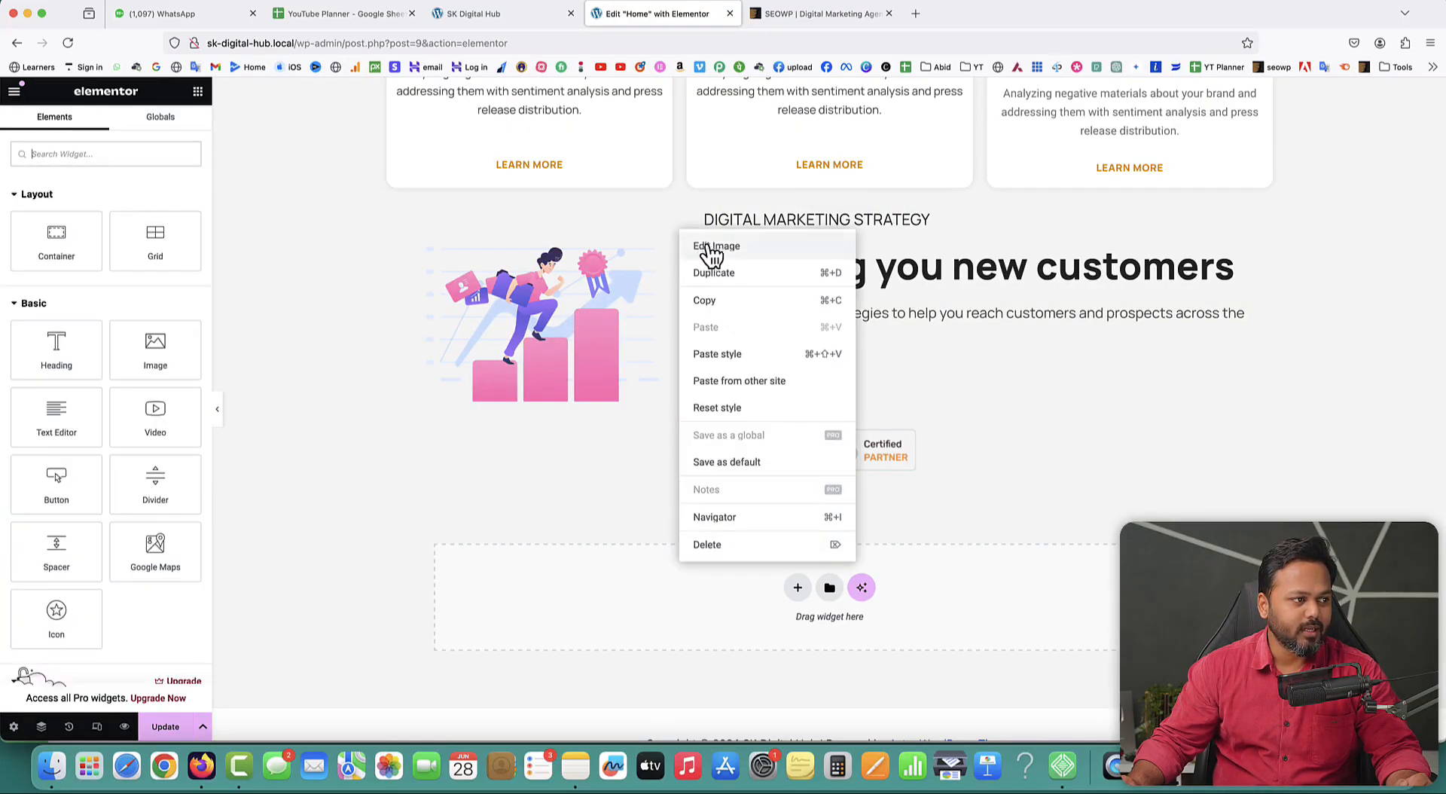
pyautogui.click(713, 250)
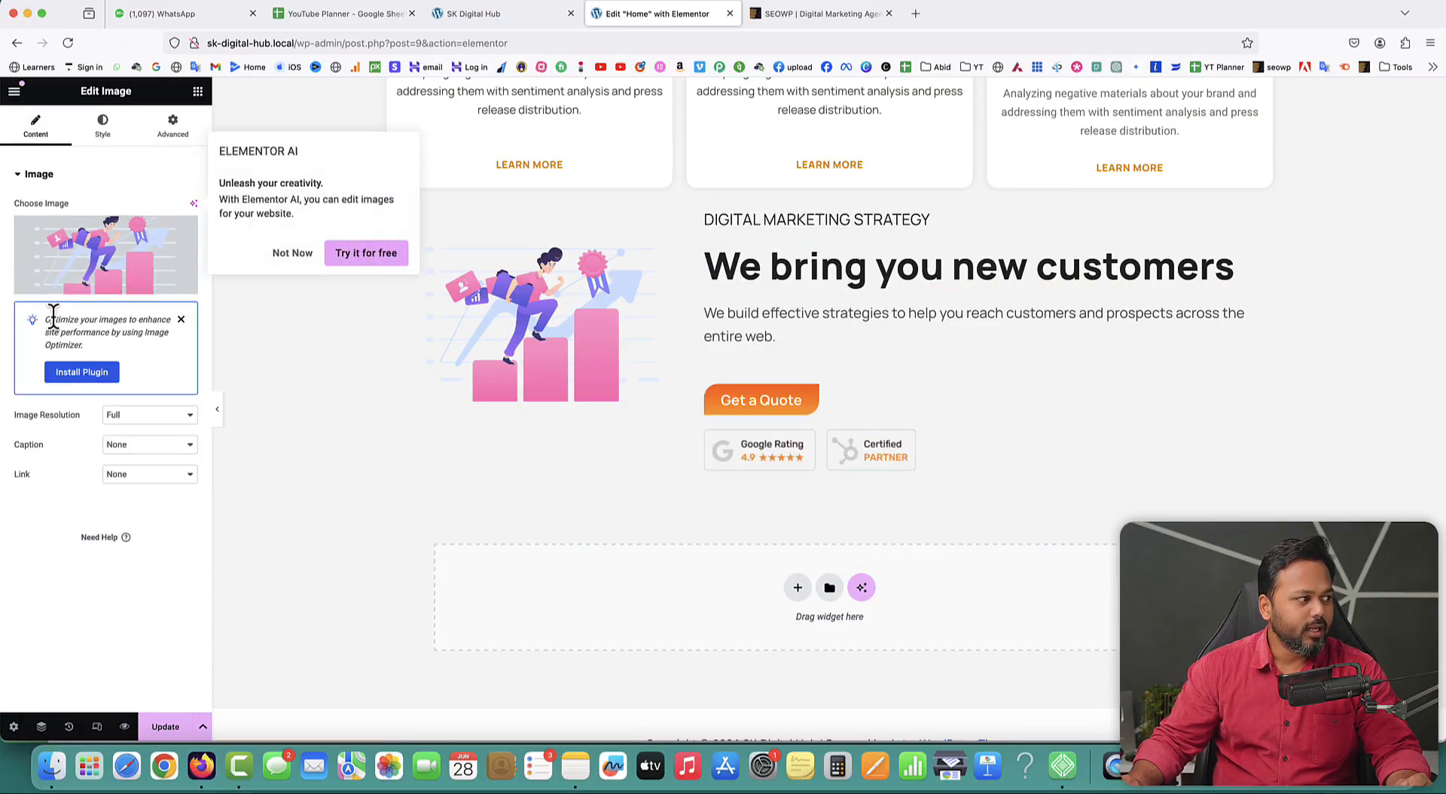
pyautogui.click(294, 254)
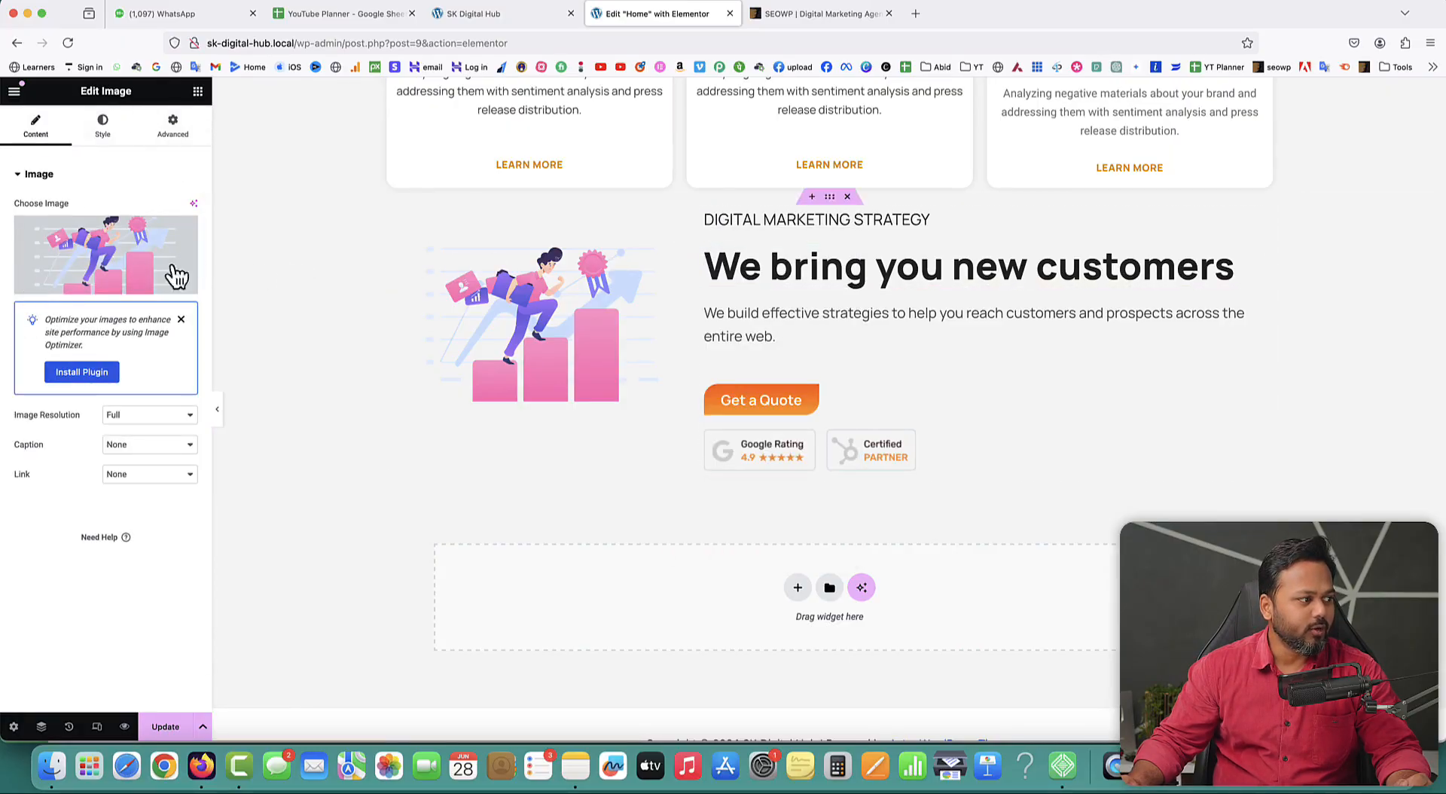
pyautogui.click(98, 290)
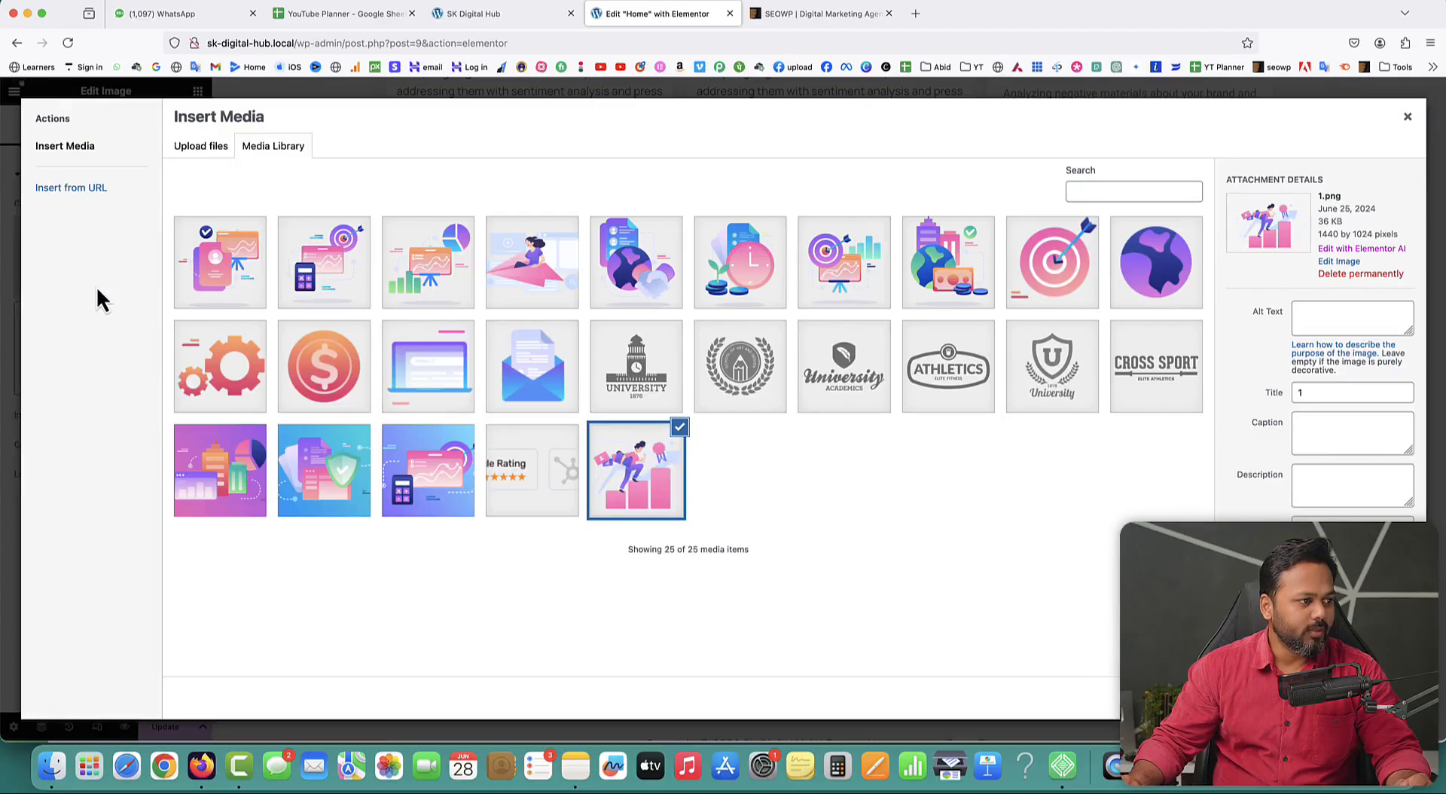
pyautogui.click(517, 268)
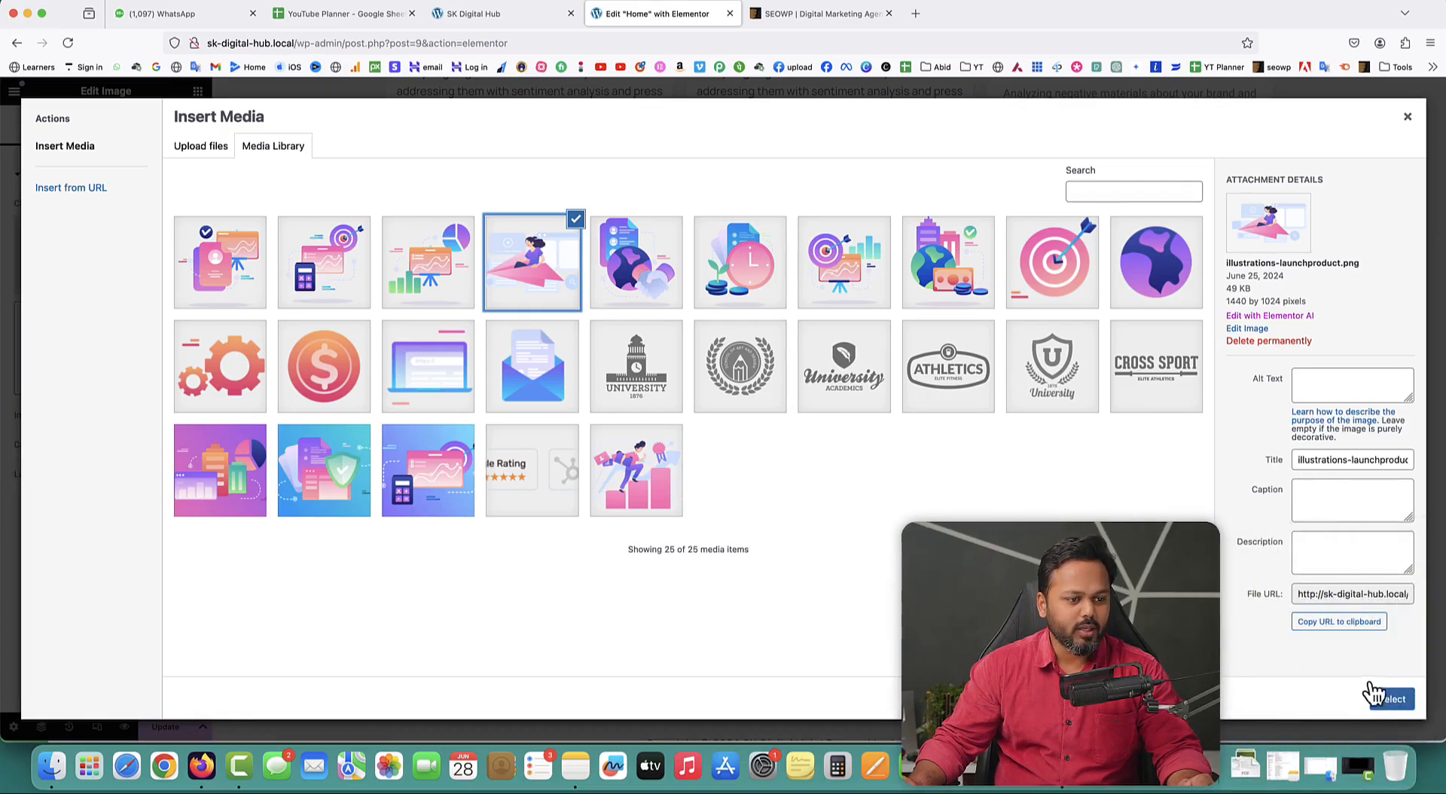
pyautogui.click(1391, 694)
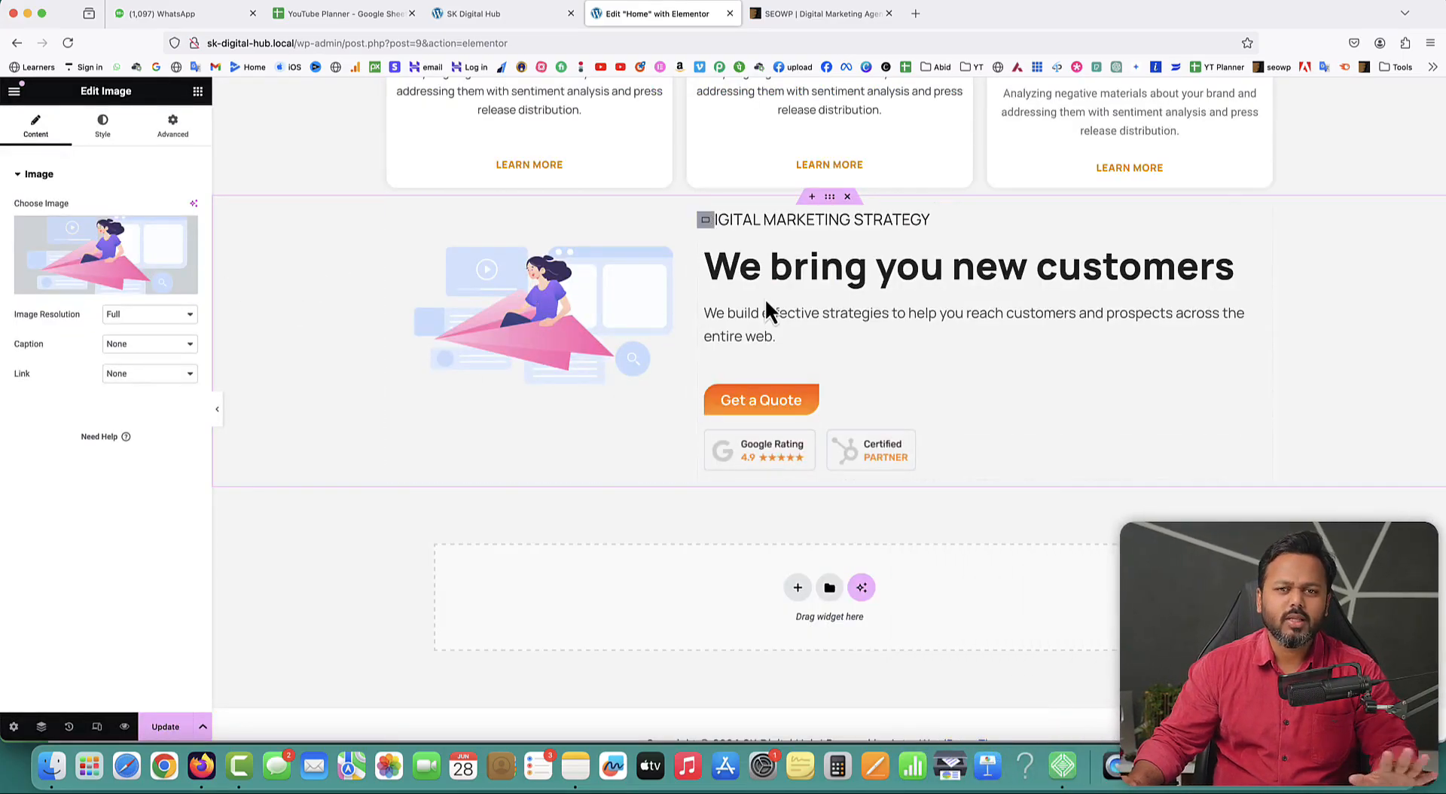
# Step: Replace the "DIGITAL MARKETING STRATEGY" subheading with "GROW TRAFFIC & INCREASE REVENUE" copied from the SEOWP reference page
pyautogui.click(813, 14)
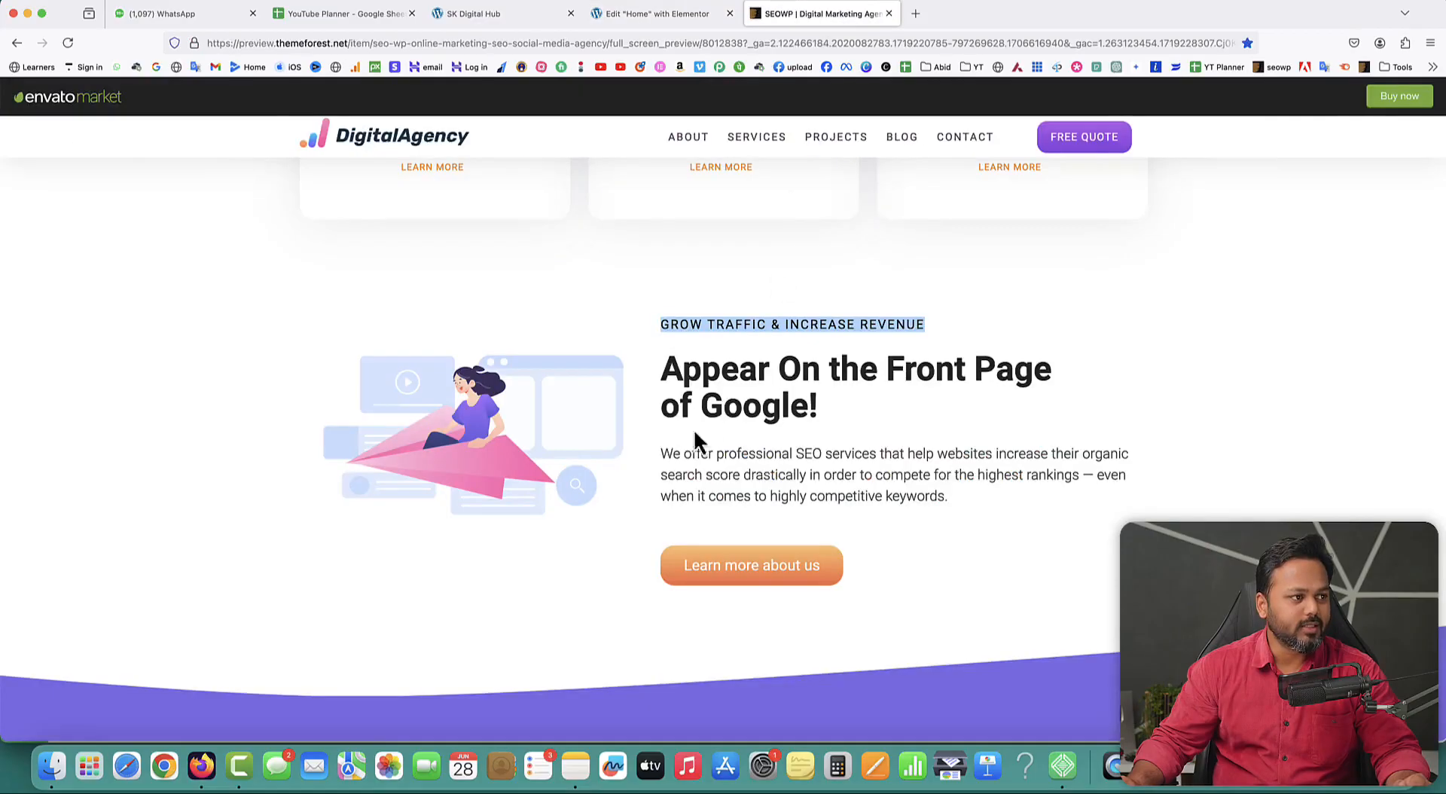
pyautogui.rightClick(747, 325)
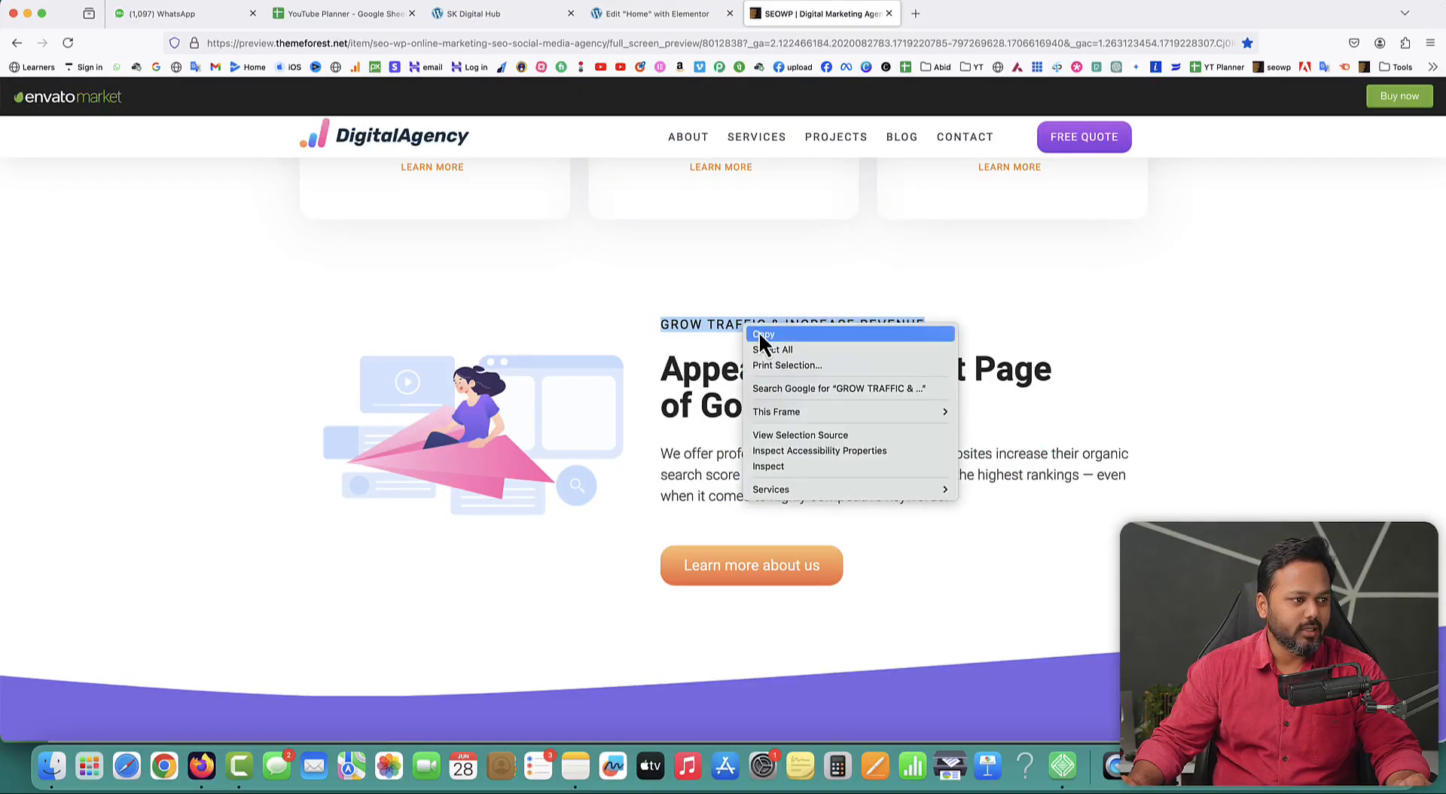
pyautogui.click(757, 332)
pyautogui.click(645, 13)
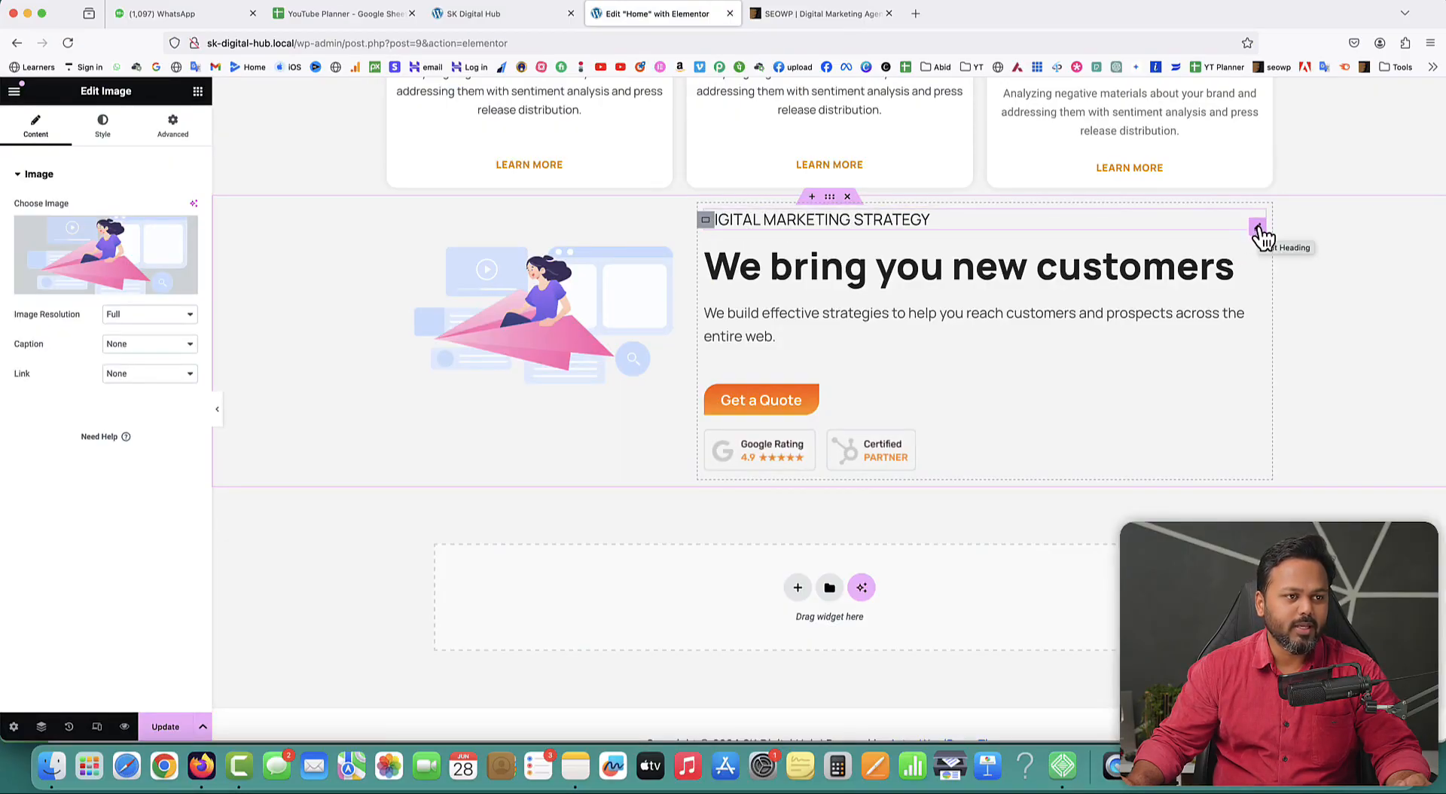
pyautogui.click(1258, 228)
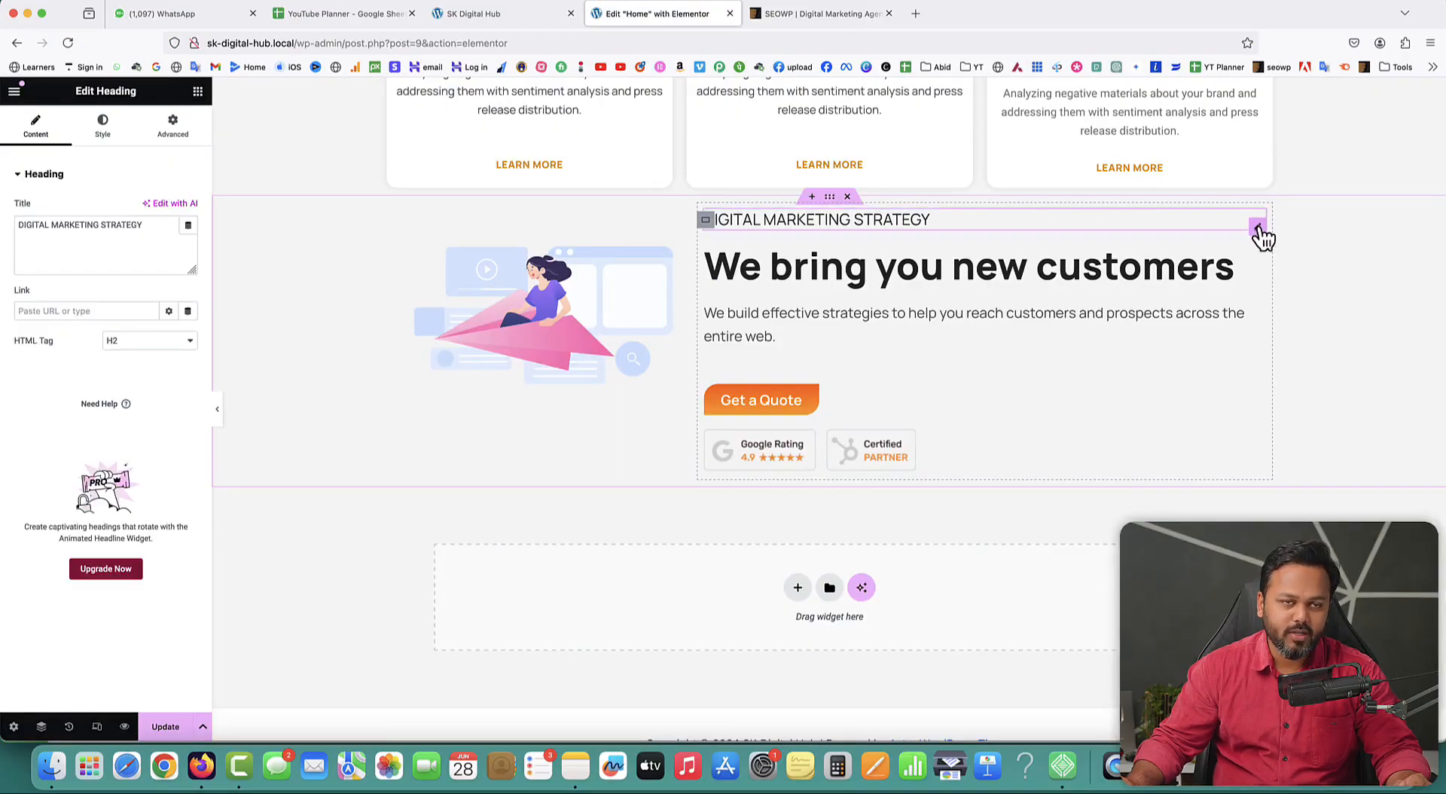
pyautogui.tripleClick(155, 226)
pyautogui.press('BackSpace')
pyautogui.press('super+v')
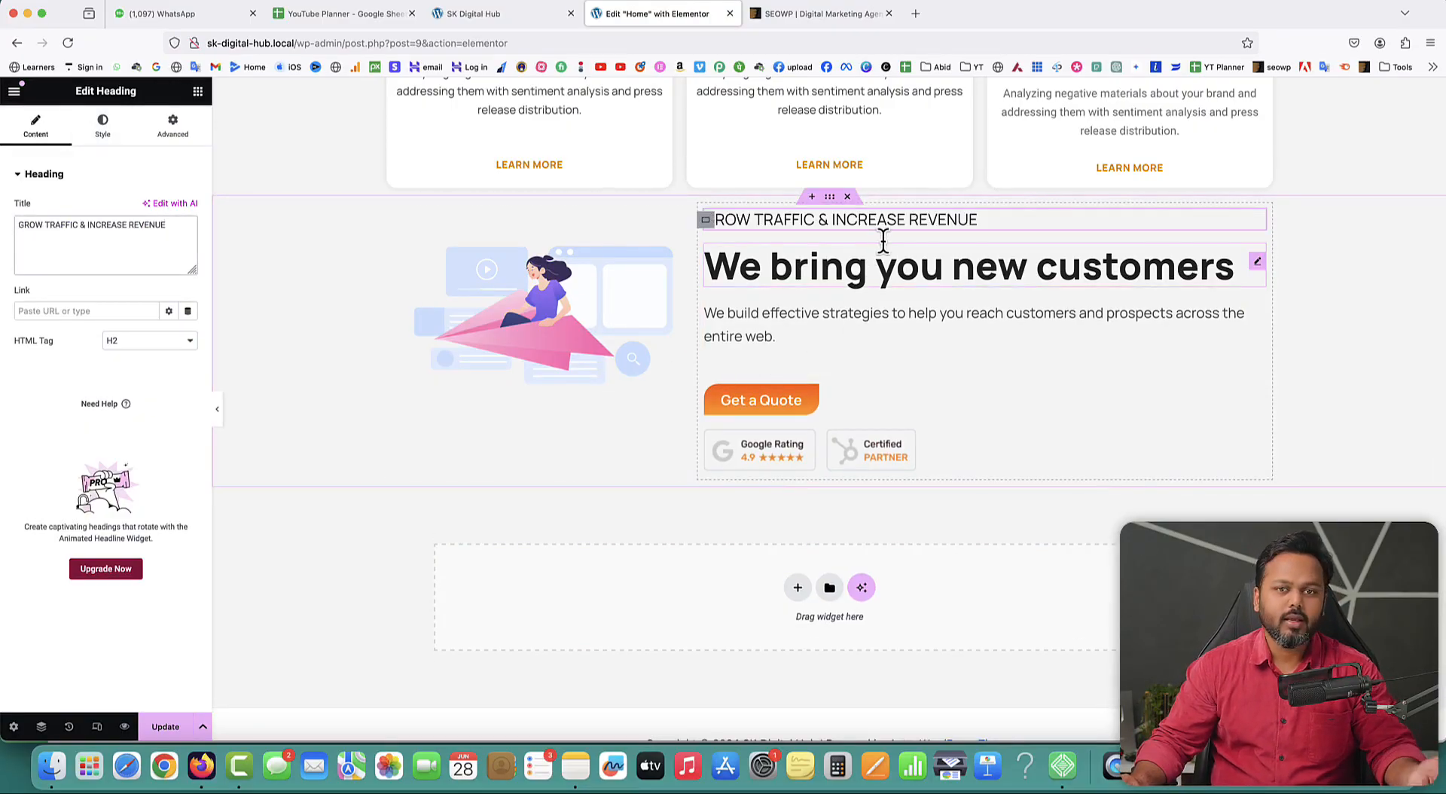
# Step: Replace the section's main heading with "Appear On the Front Page of Google!" copied from the SEOWP reference page
pyautogui.click(817, 13)
pyautogui.moveTo(663, 366); pyautogui.dragTo(821, 414)
pyautogui.rightClick(778, 377)
pyautogui.click(790, 386)
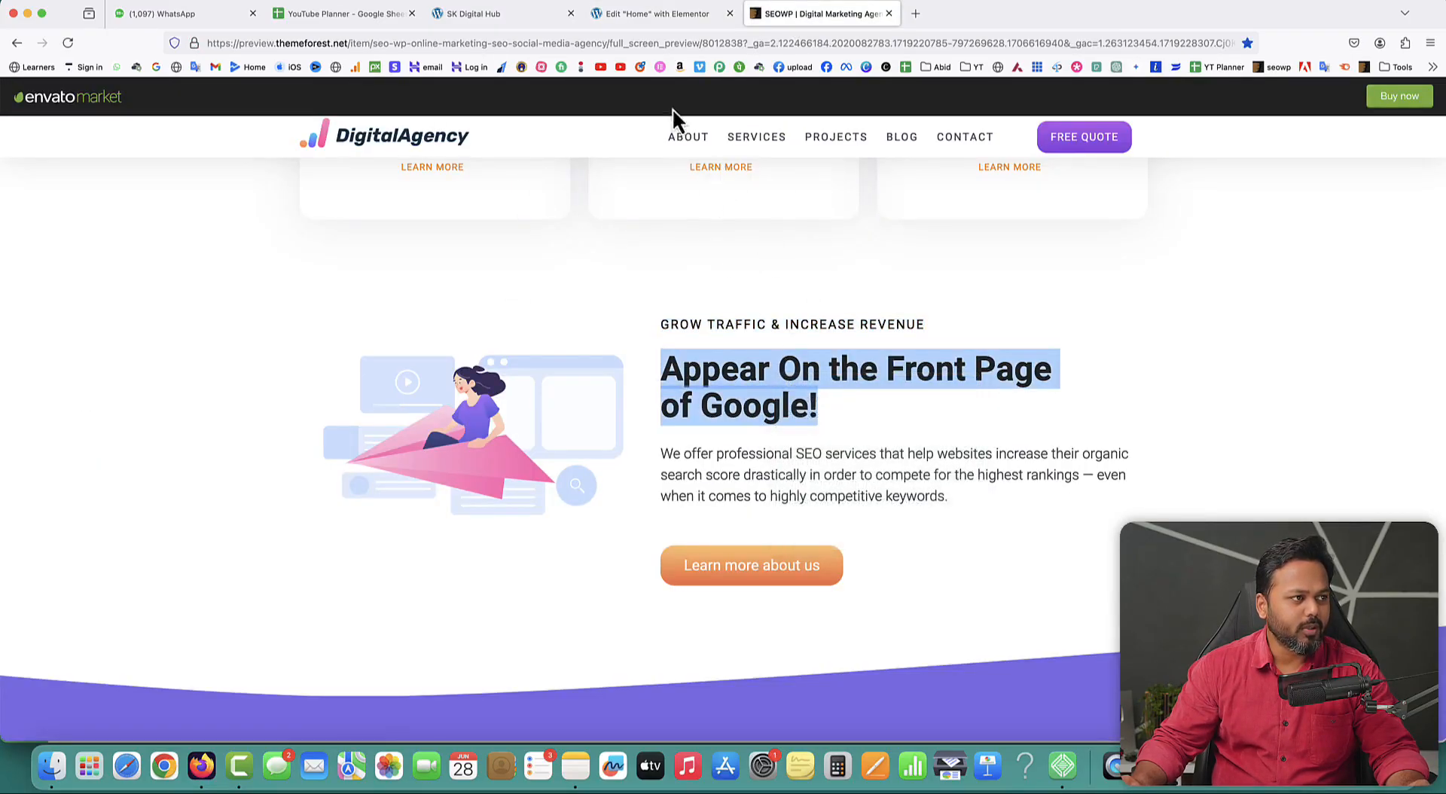
pyautogui.click(655, 15)
pyautogui.click(906, 265)
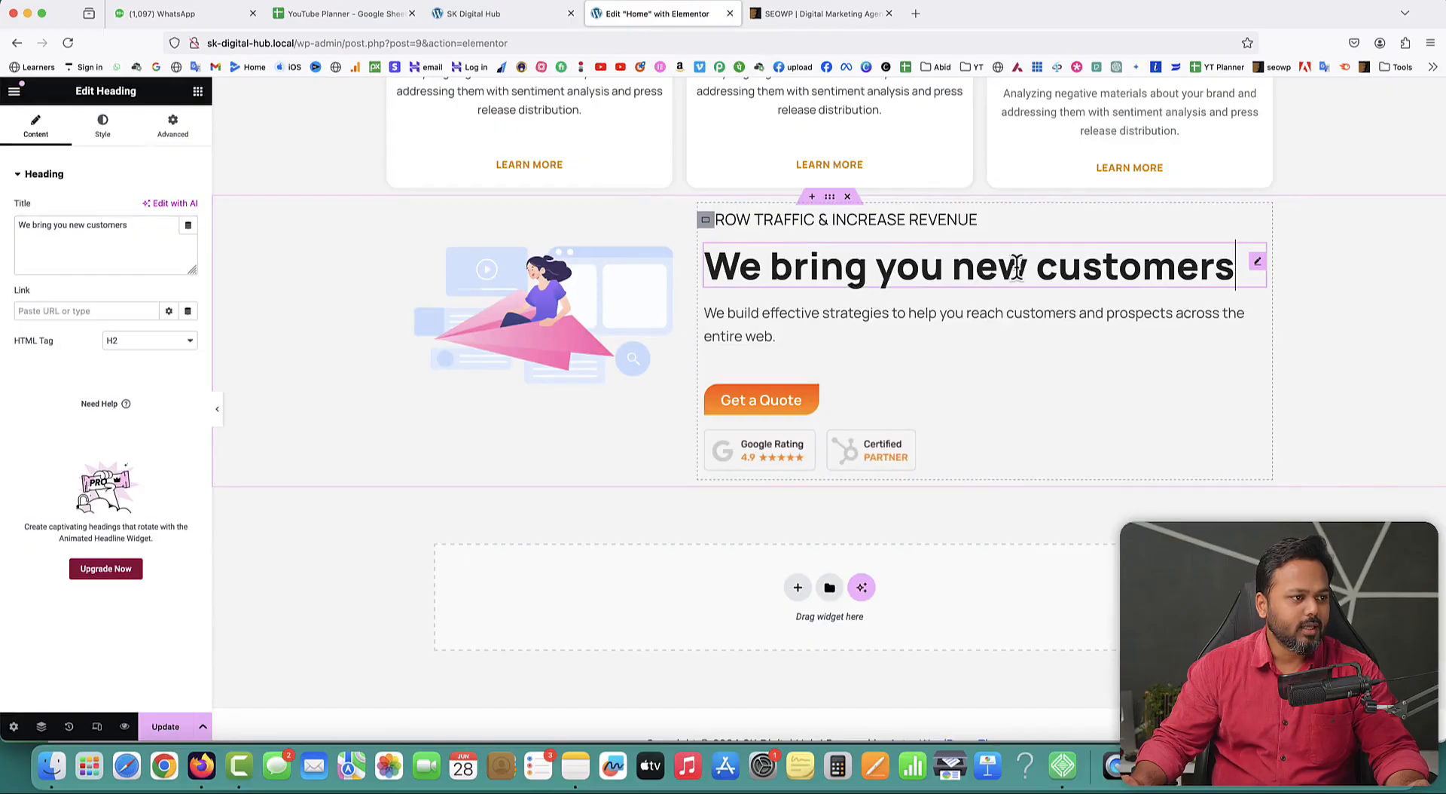
pyautogui.moveTo(136, 225); pyautogui.dragTo(13, 223)
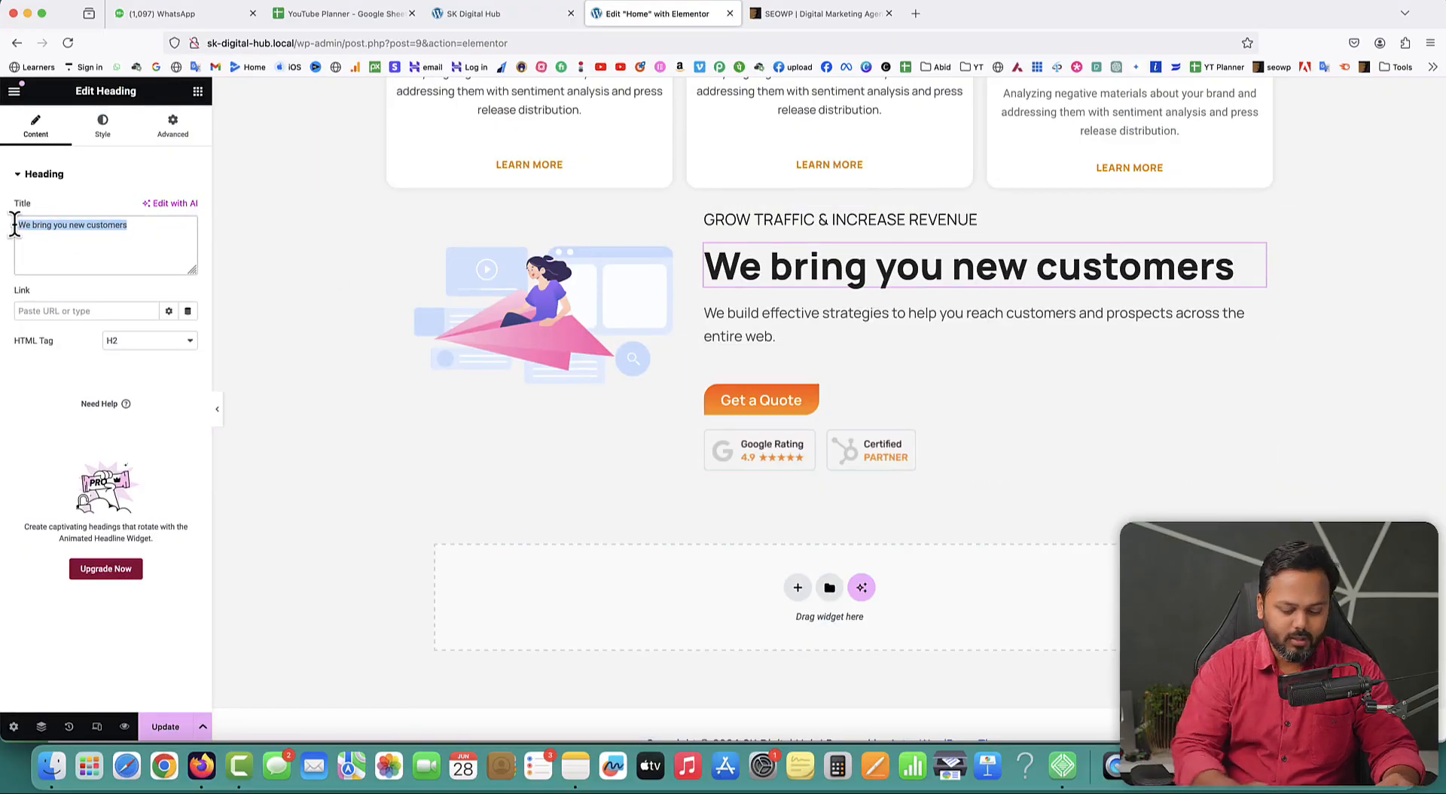
pyautogui.press('BackSpace')
pyautogui.press('super+v')
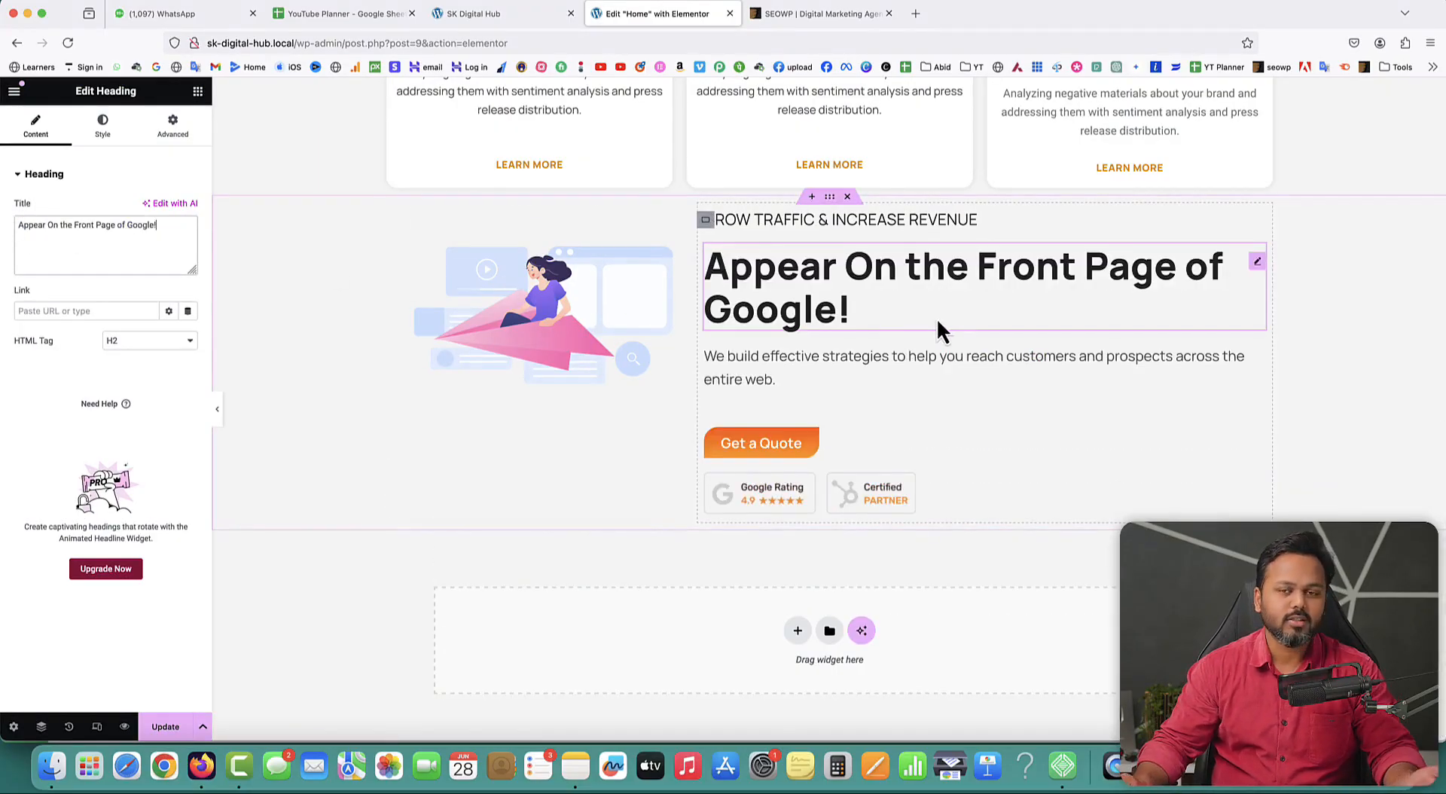
# Step: Replace the paragraph under the heading with the reference text beginning "We offer professional SEO services that help websites increase their organic search score"
pyautogui.click(802, 15)
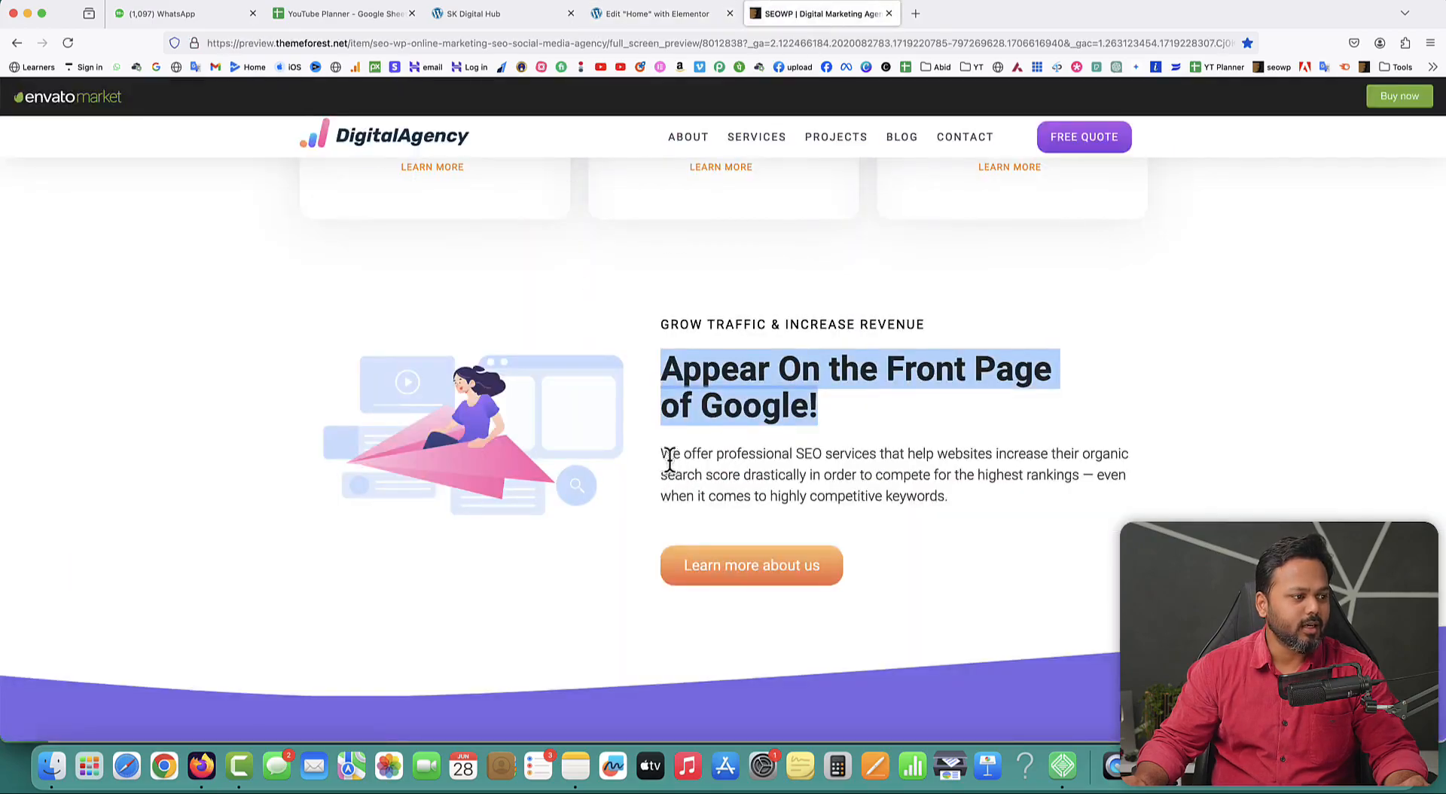
pyautogui.moveTo(662, 452); pyautogui.dragTo(951, 506)
pyautogui.rightClick(934, 485)
pyautogui.click(972, 500)
pyautogui.click(653, 13)
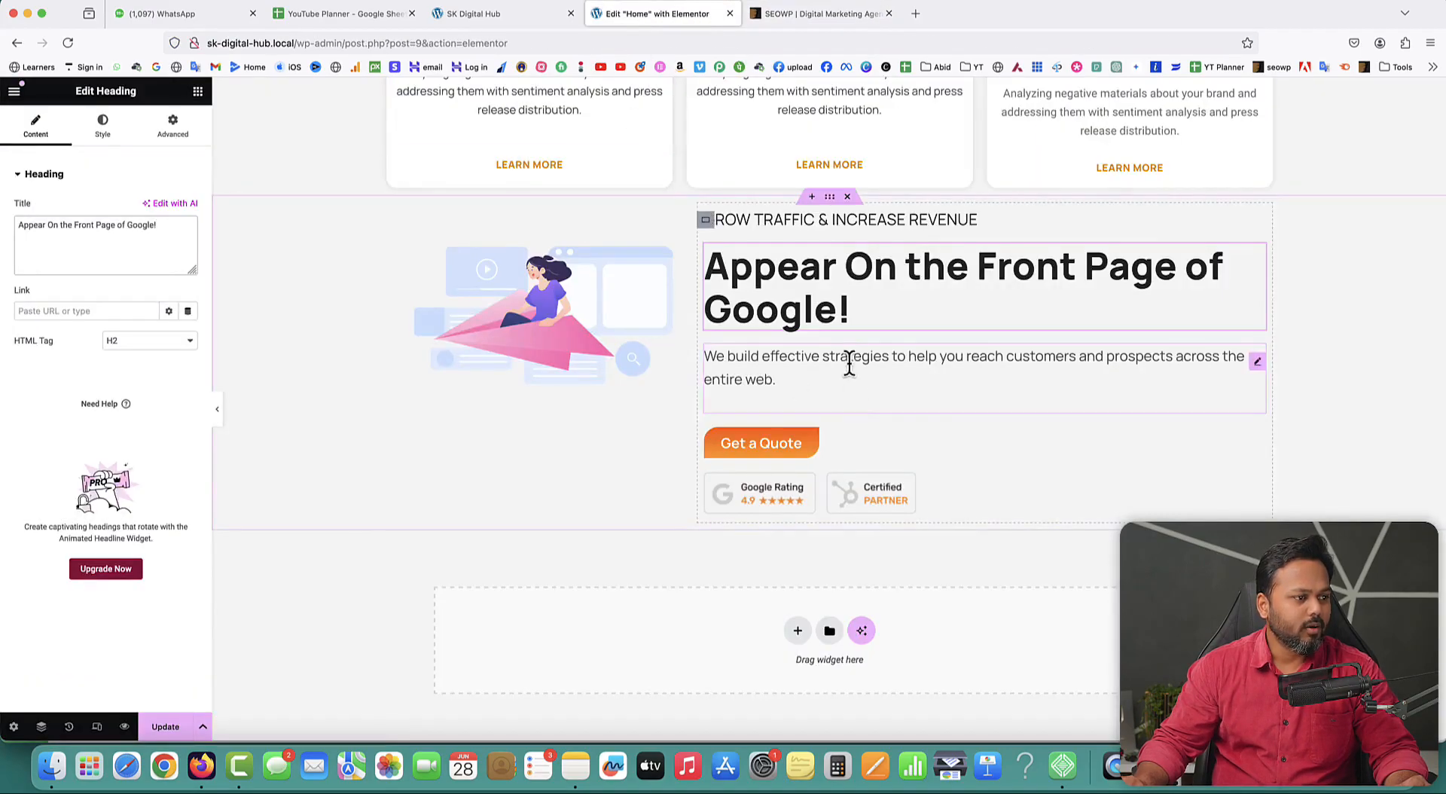
pyautogui.click(1166, 356)
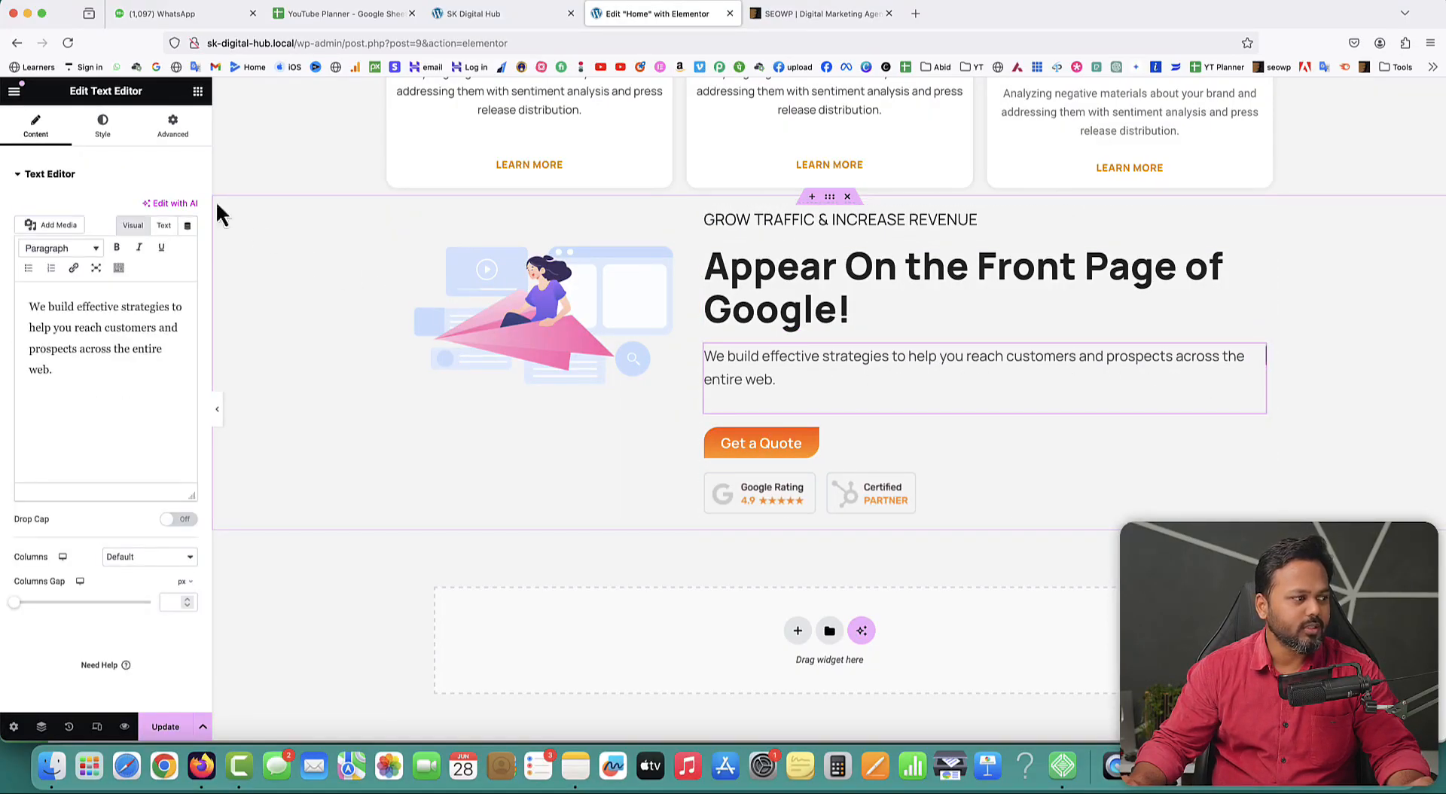
pyautogui.click(89, 411)
pyautogui.press('super+a')
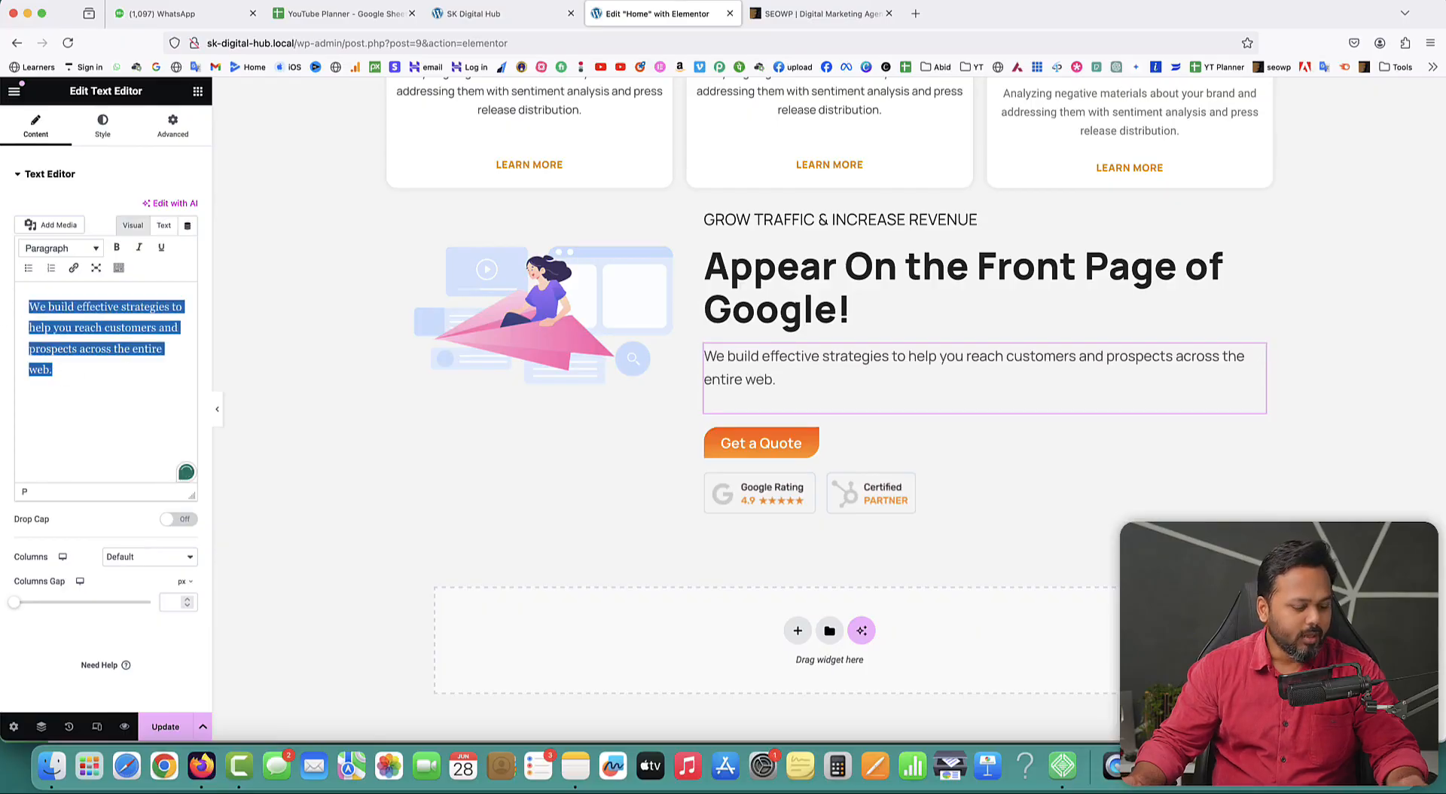
pyautogui.press('super+v')
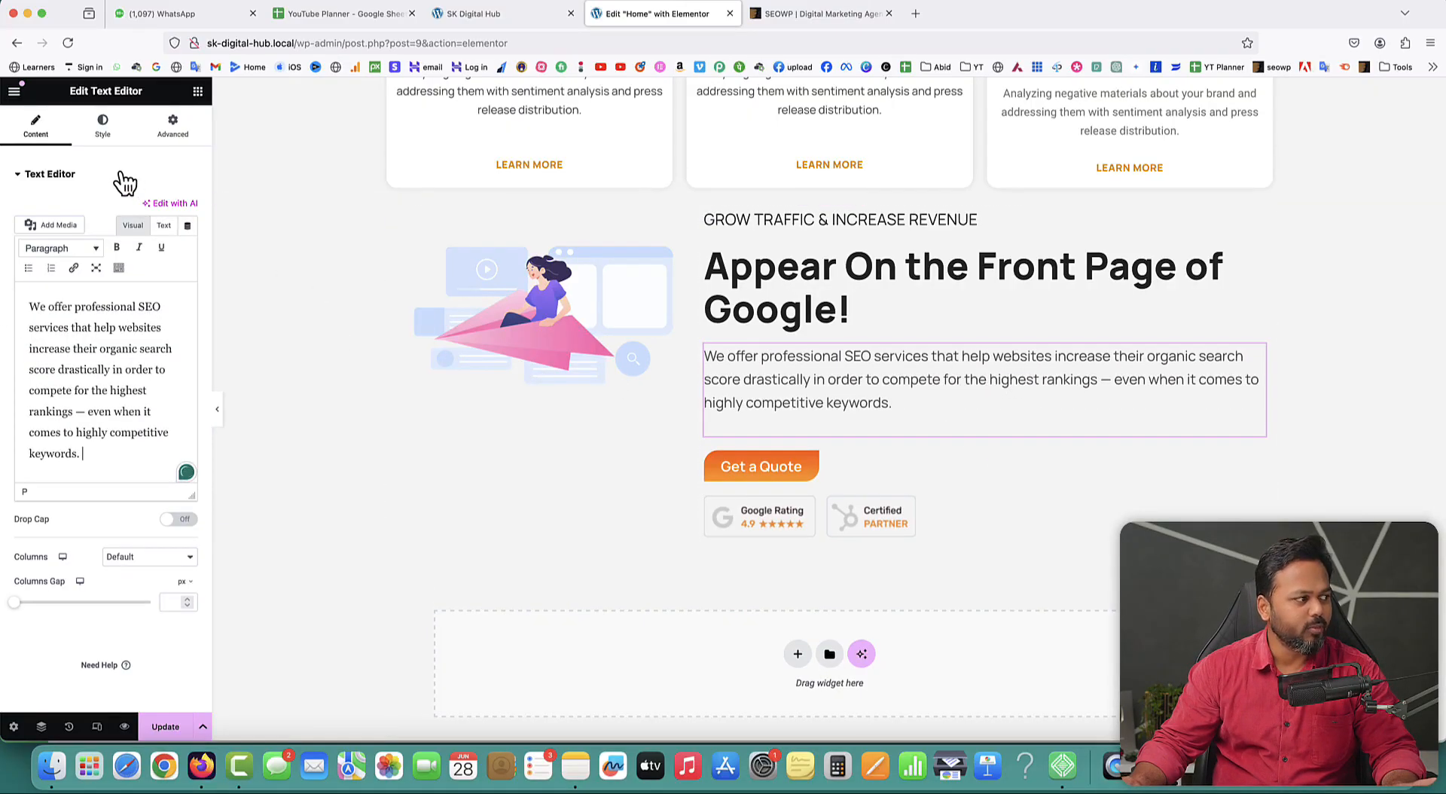
pyautogui.rightClick(1260, 369)
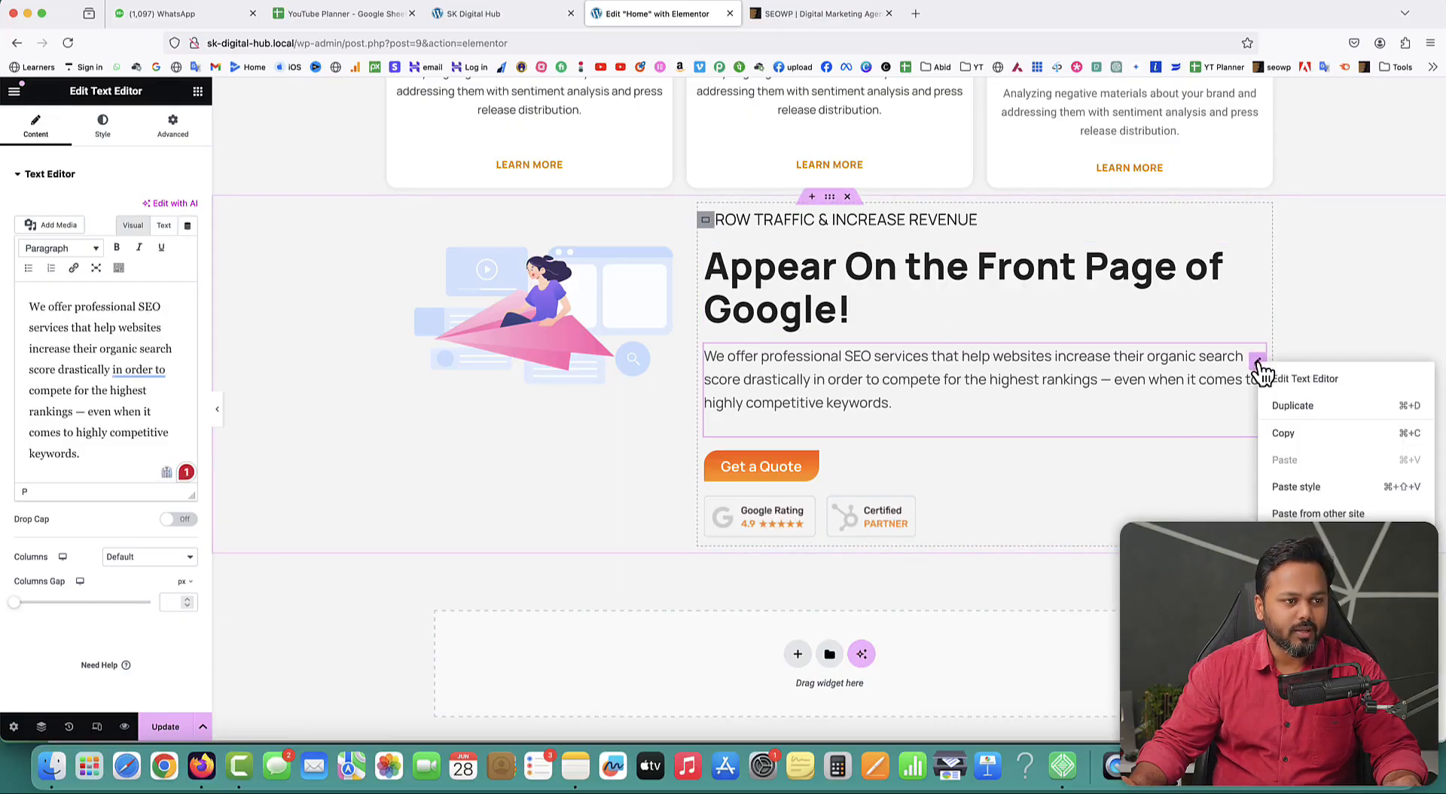
pyautogui.click(1297, 382)
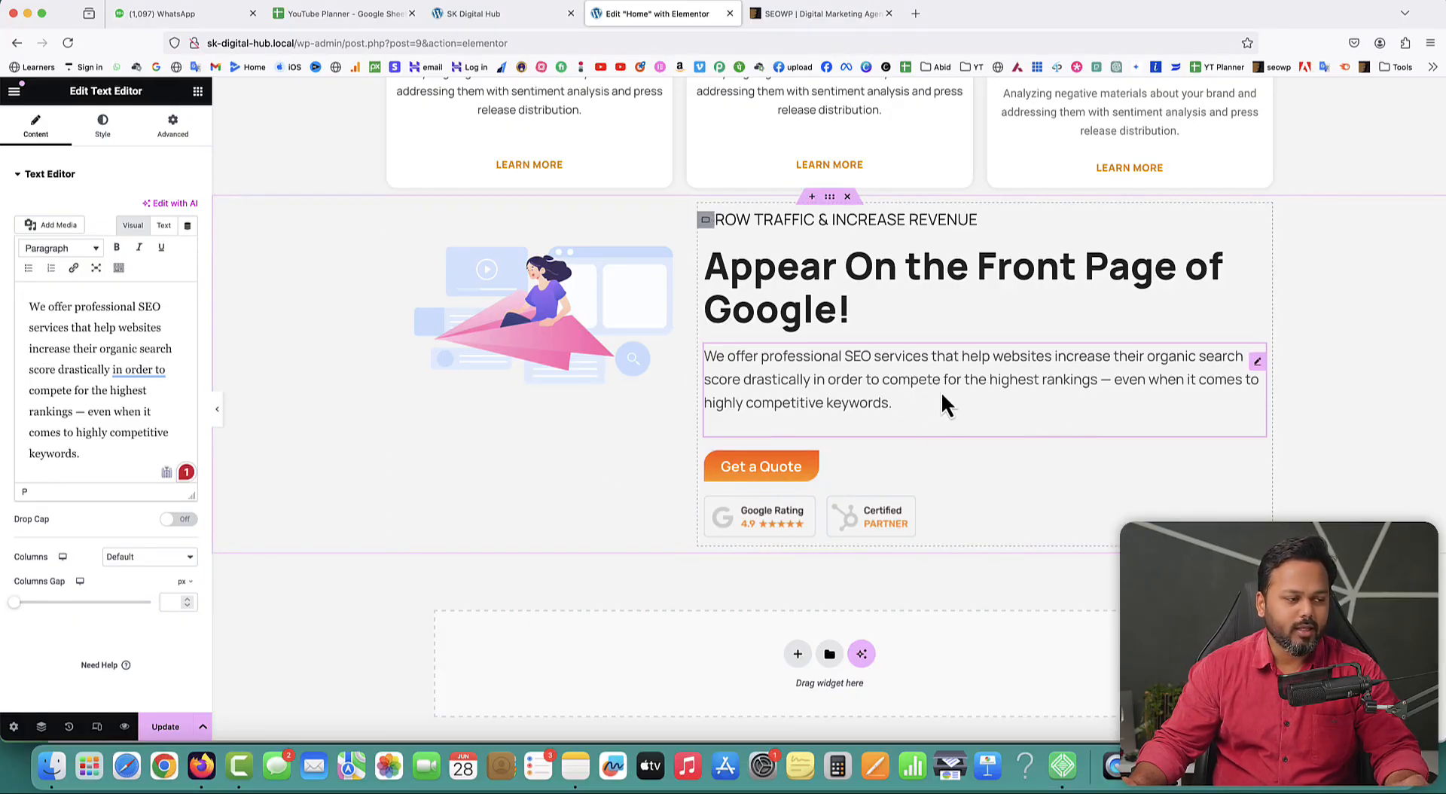
# Step: Change the "Get a Quote" button text in the new section to "Learn more about us", matching the SEOWP reference page
pyautogui.click(804, 15)
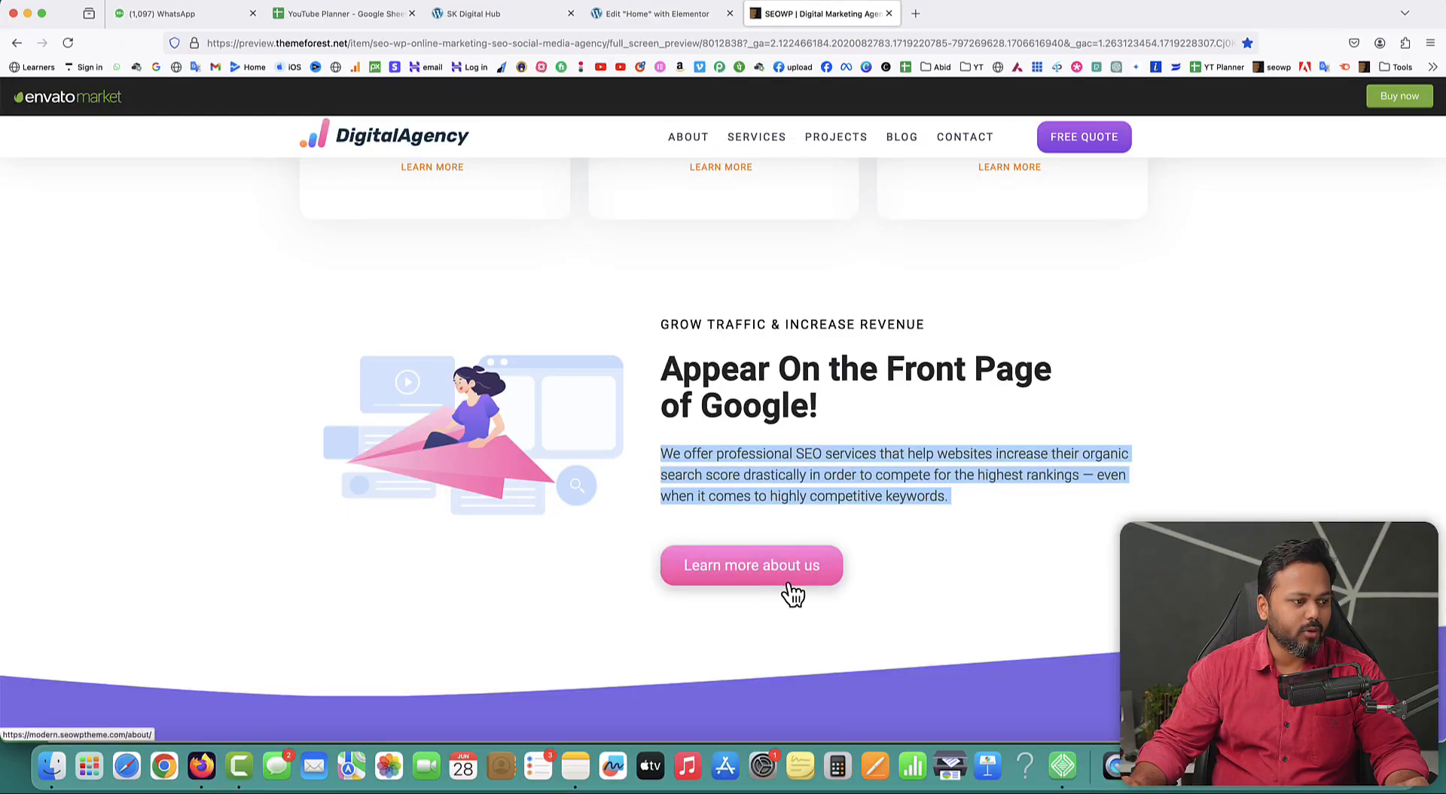
pyautogui.click(655, 14)
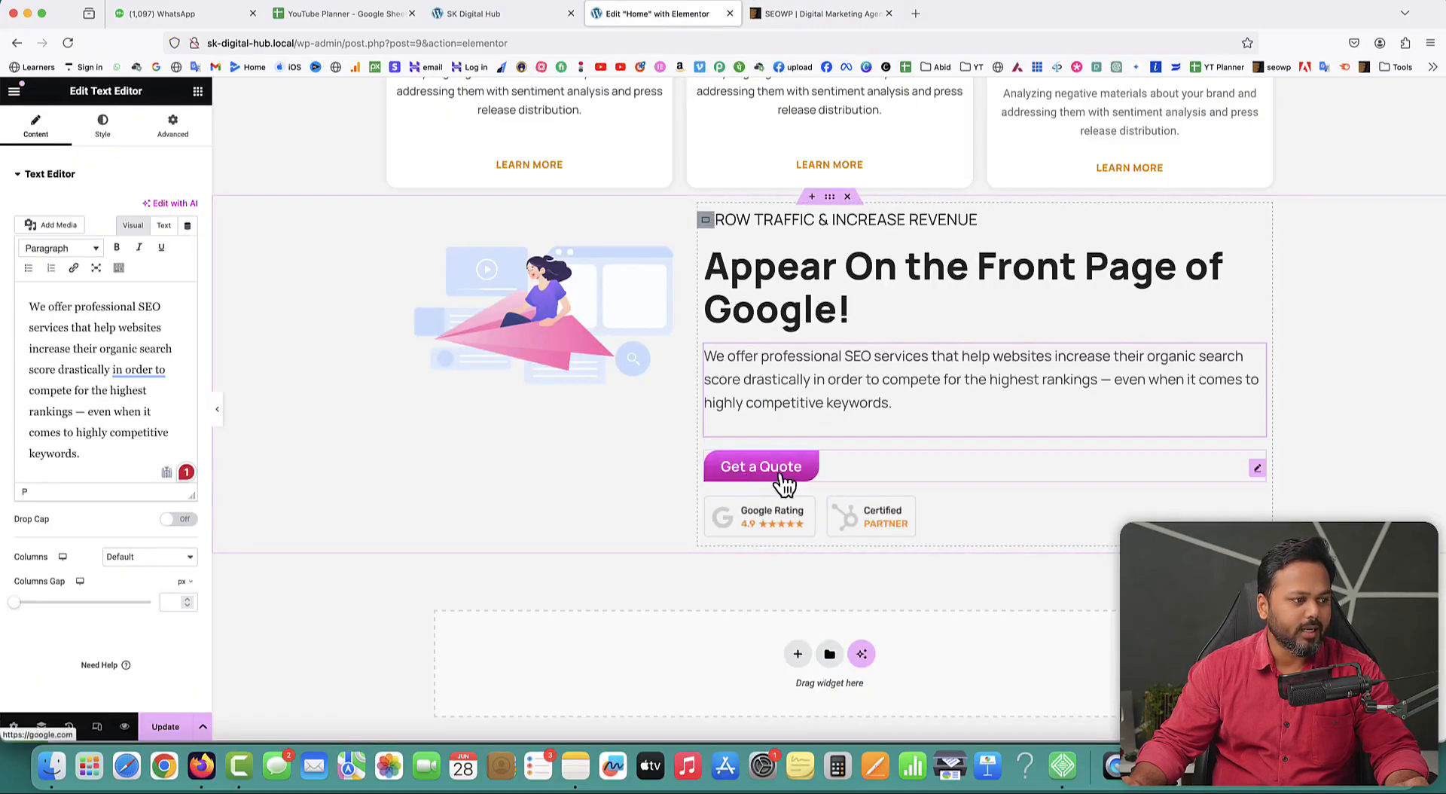
pyautogui.click(1258, 471)
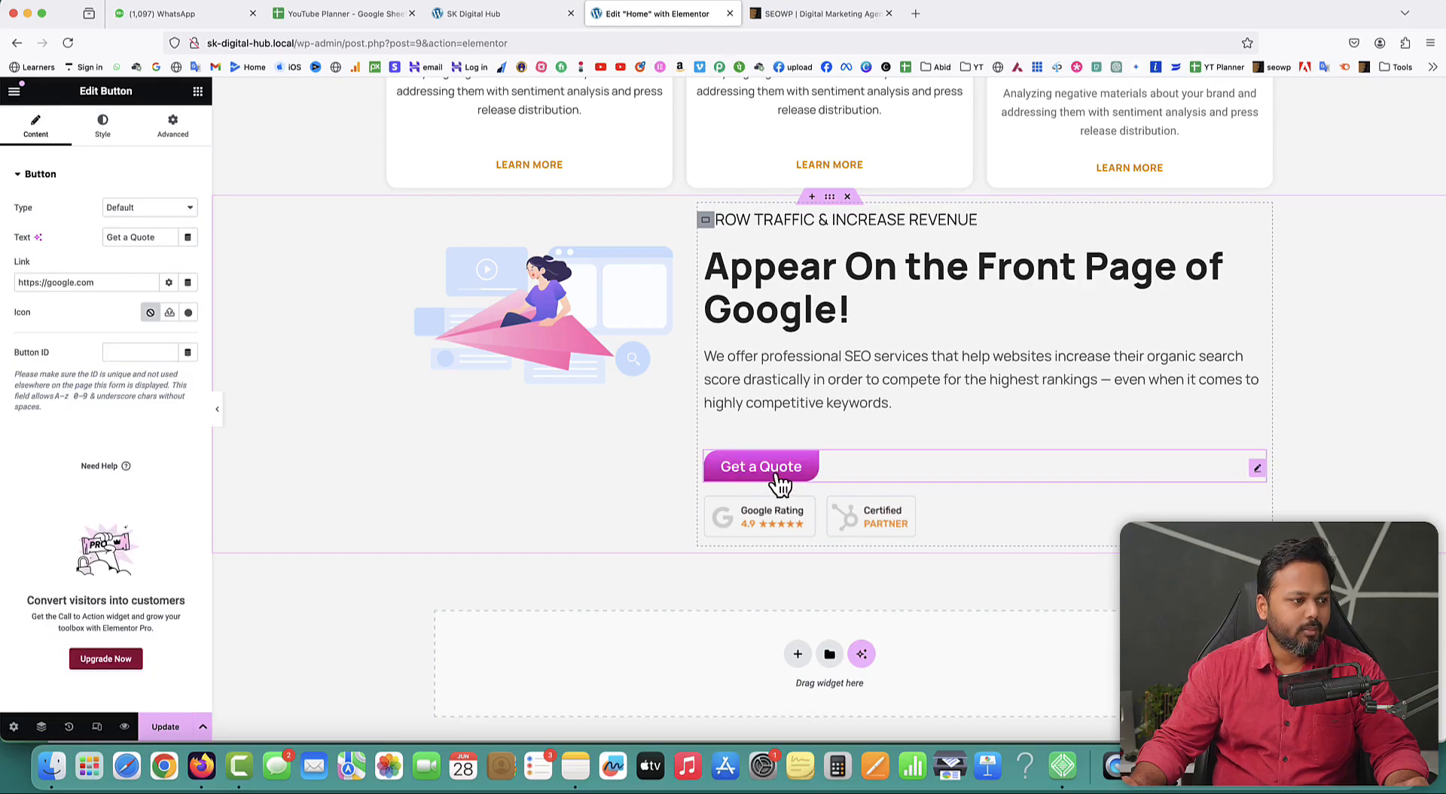
pyautogui.moveTo(165, 238); pyautogui.dragTo(88, 237)
pyautogui.write('Learn ')
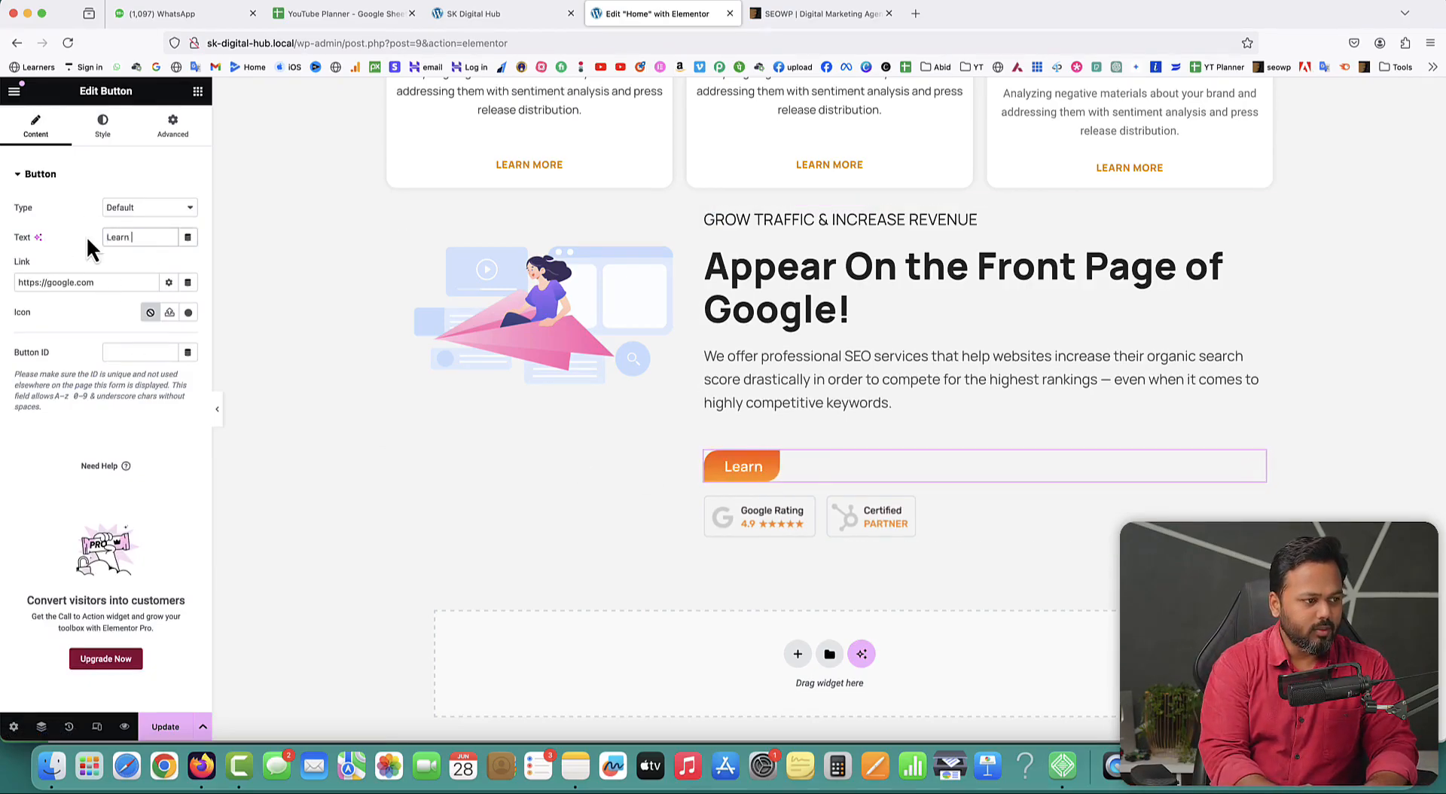
pyautogui.write('more about us')
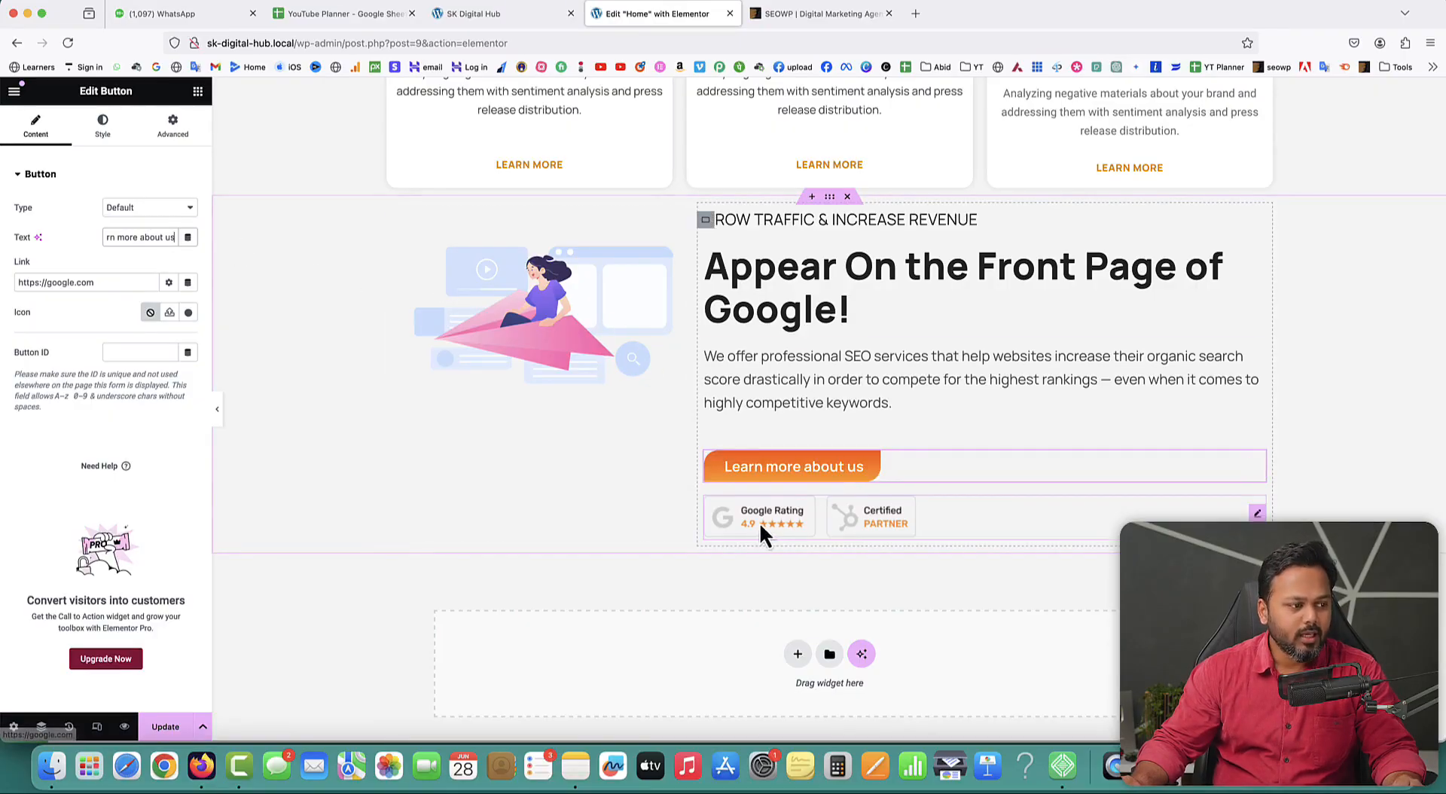
# Step: Delete the Google Rating and Certified Partner badge image below the "Learn more about us" button
pyautogui.click(801, 13)
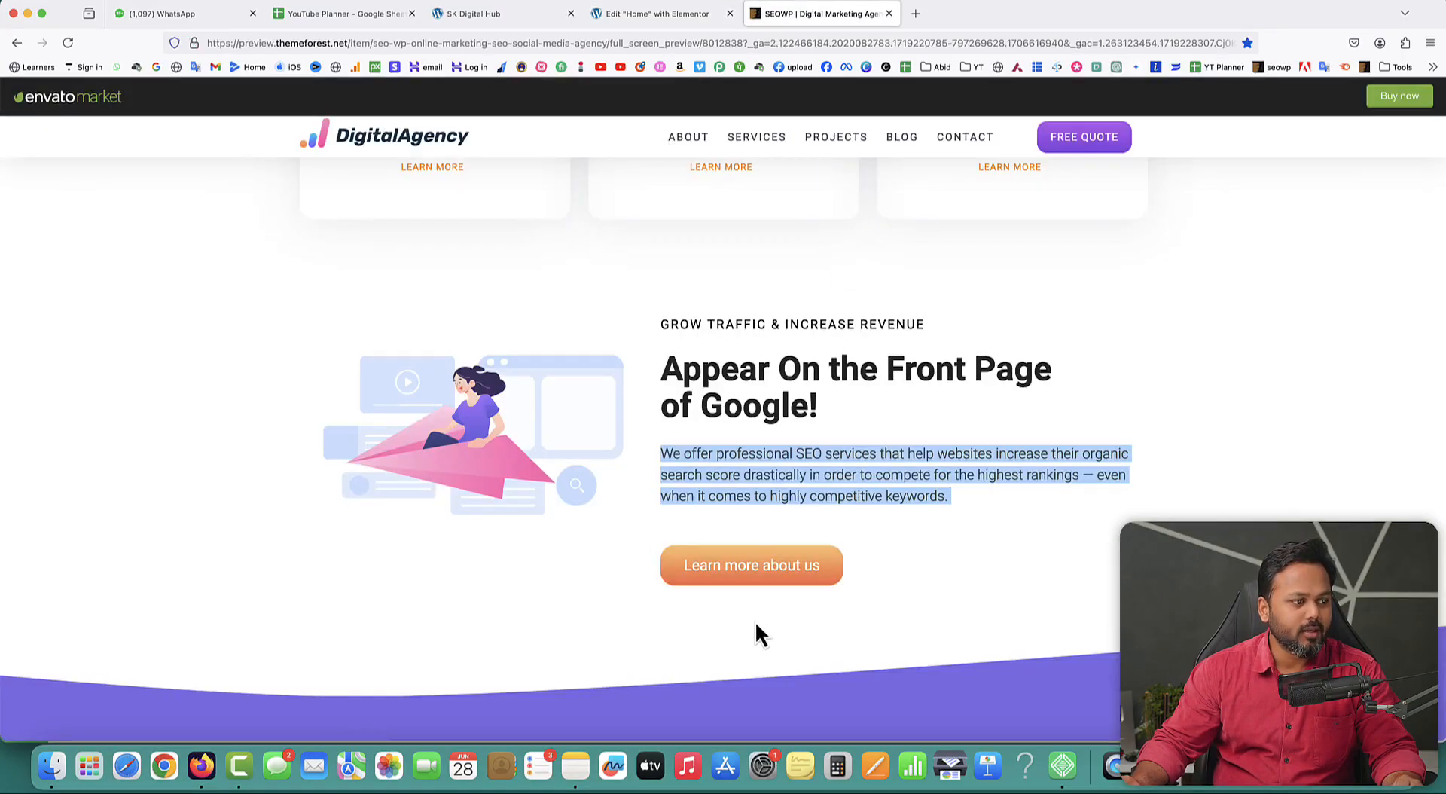
pyautogui.click(629, 15)
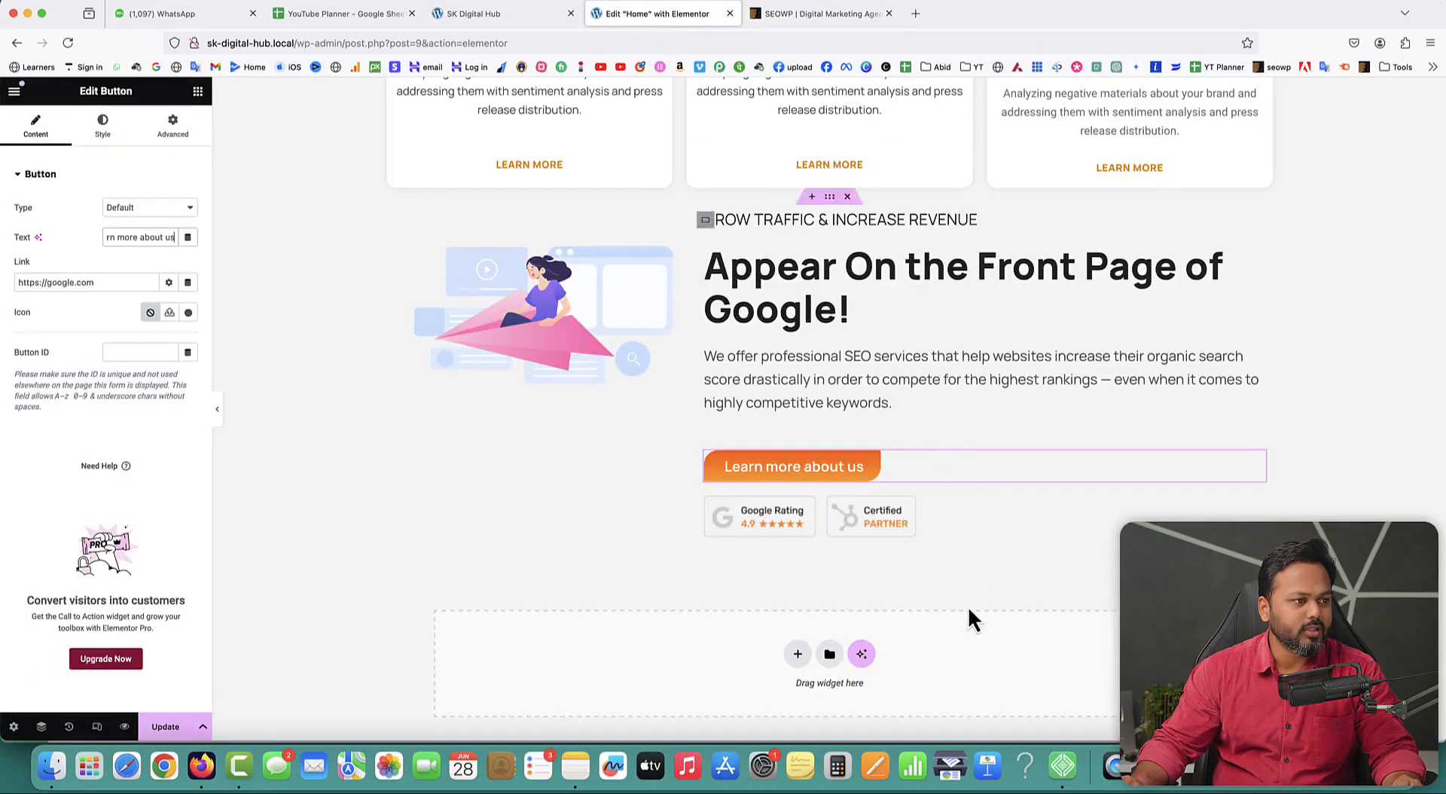
pyautogui.rightClick(859, 522)
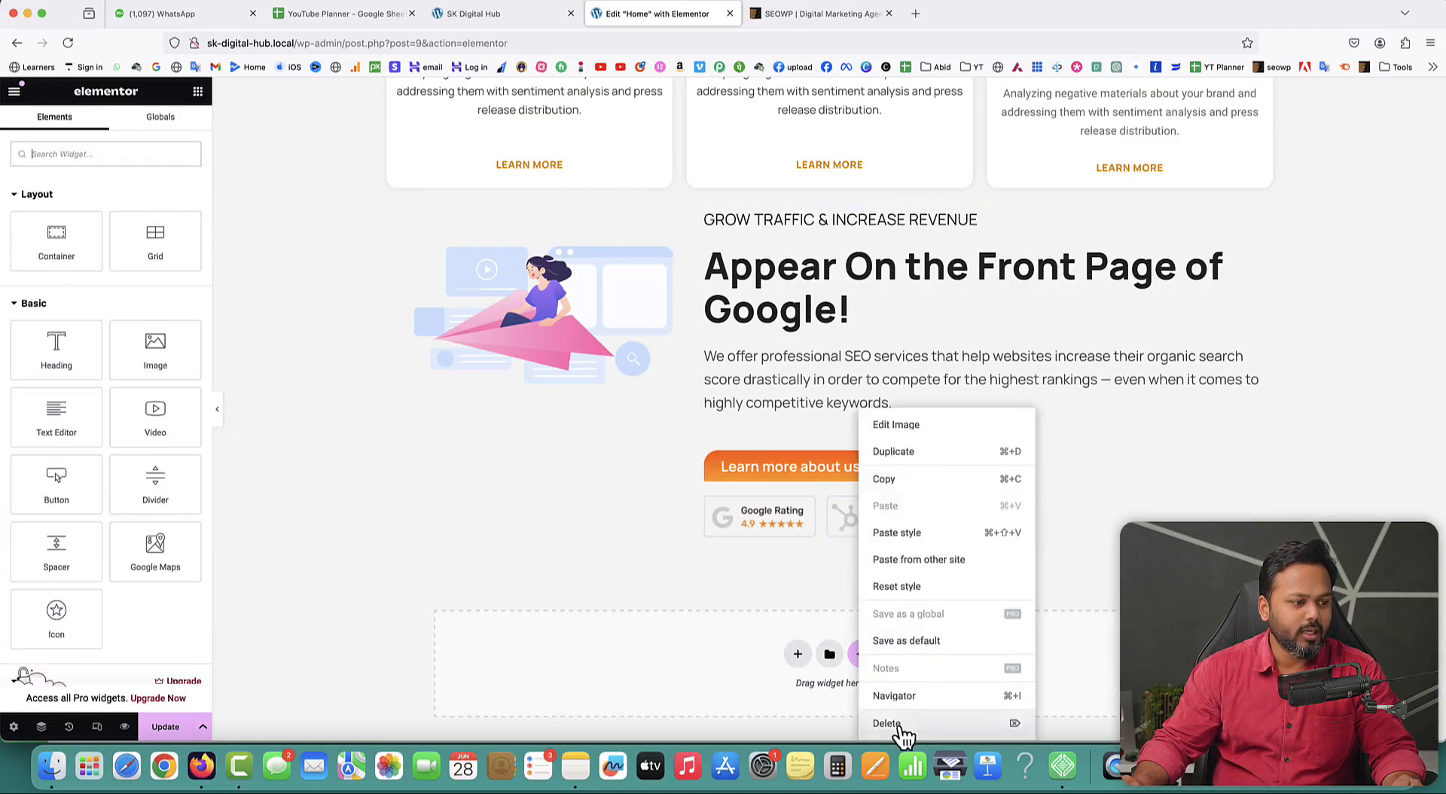
pyautogui.click(810, 581)
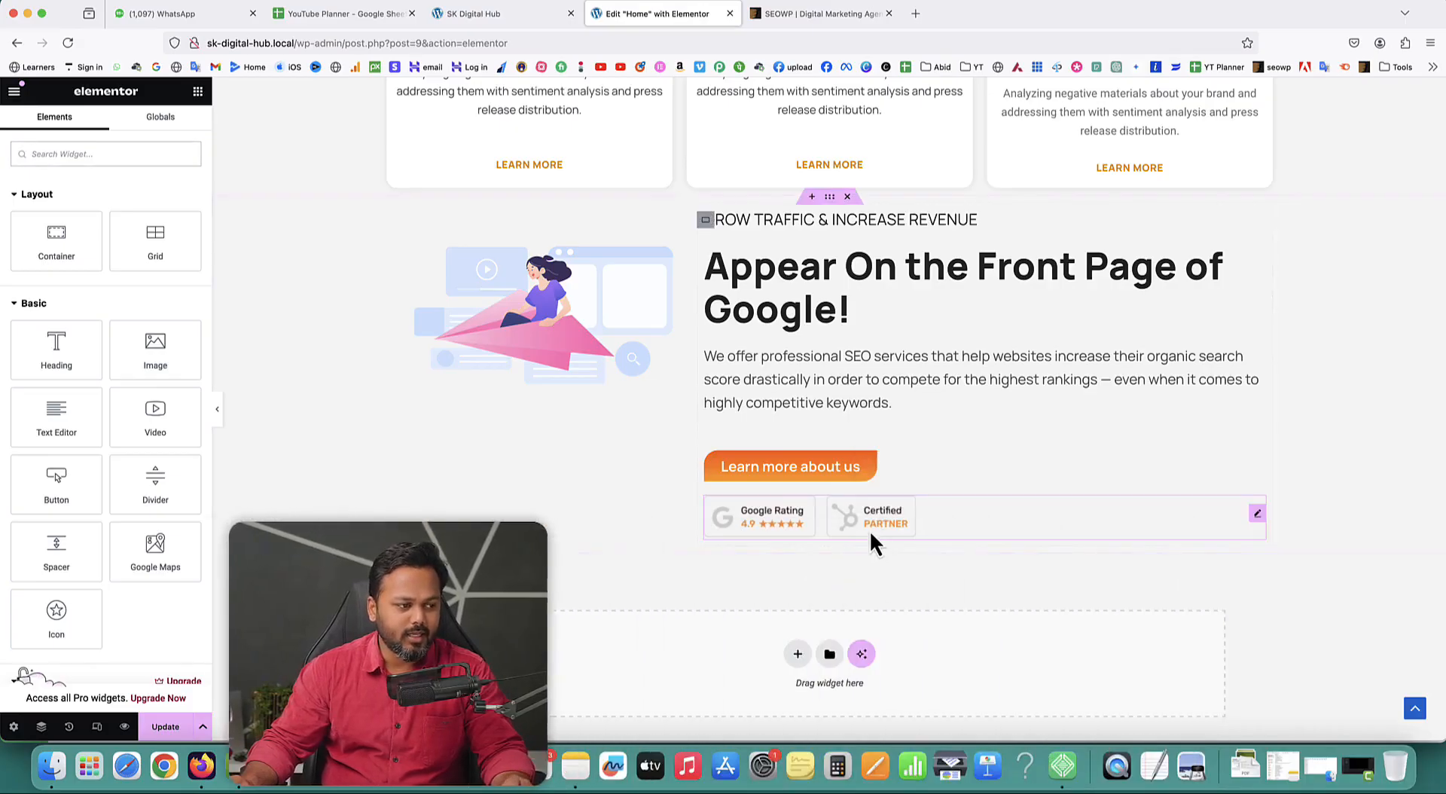
pyautogui.rightClick(1256, 514)
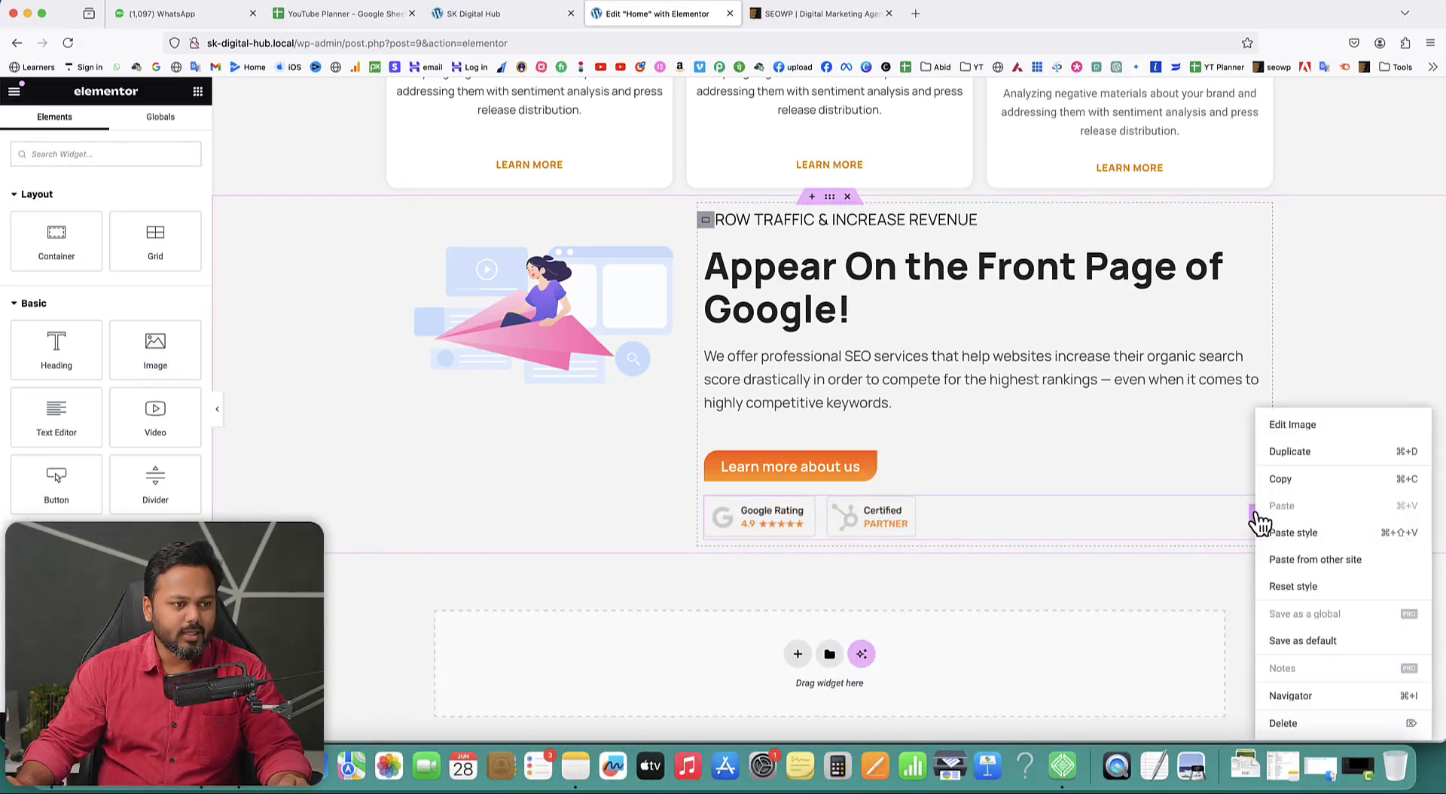
pyautogui.click(1292, 724)
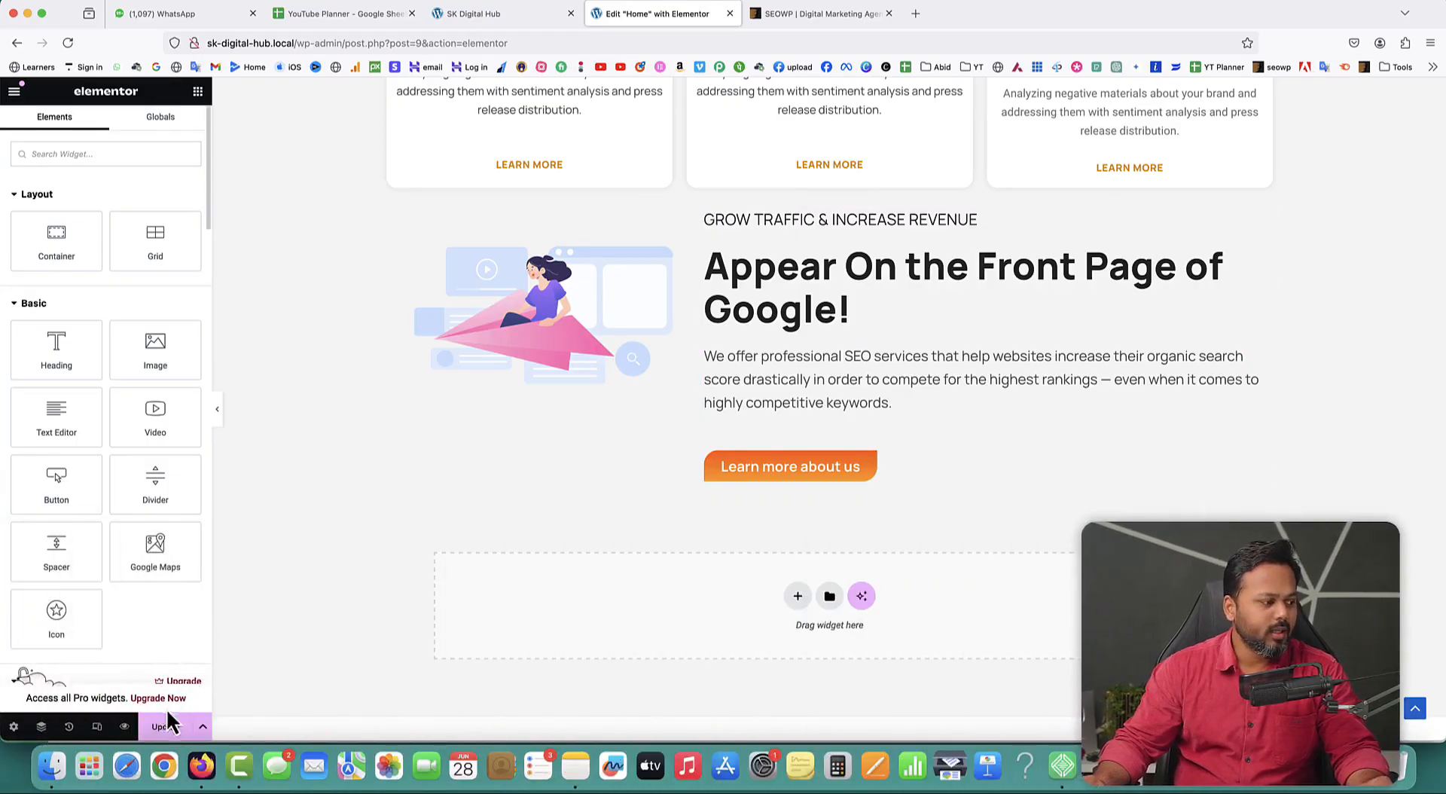
# Step: Update the Home page and compare the new section's heading on the live SK Digital Hub site with the SEOWP reference
pyautogui.click(163, 732)
pyautogui.click(478, 13)
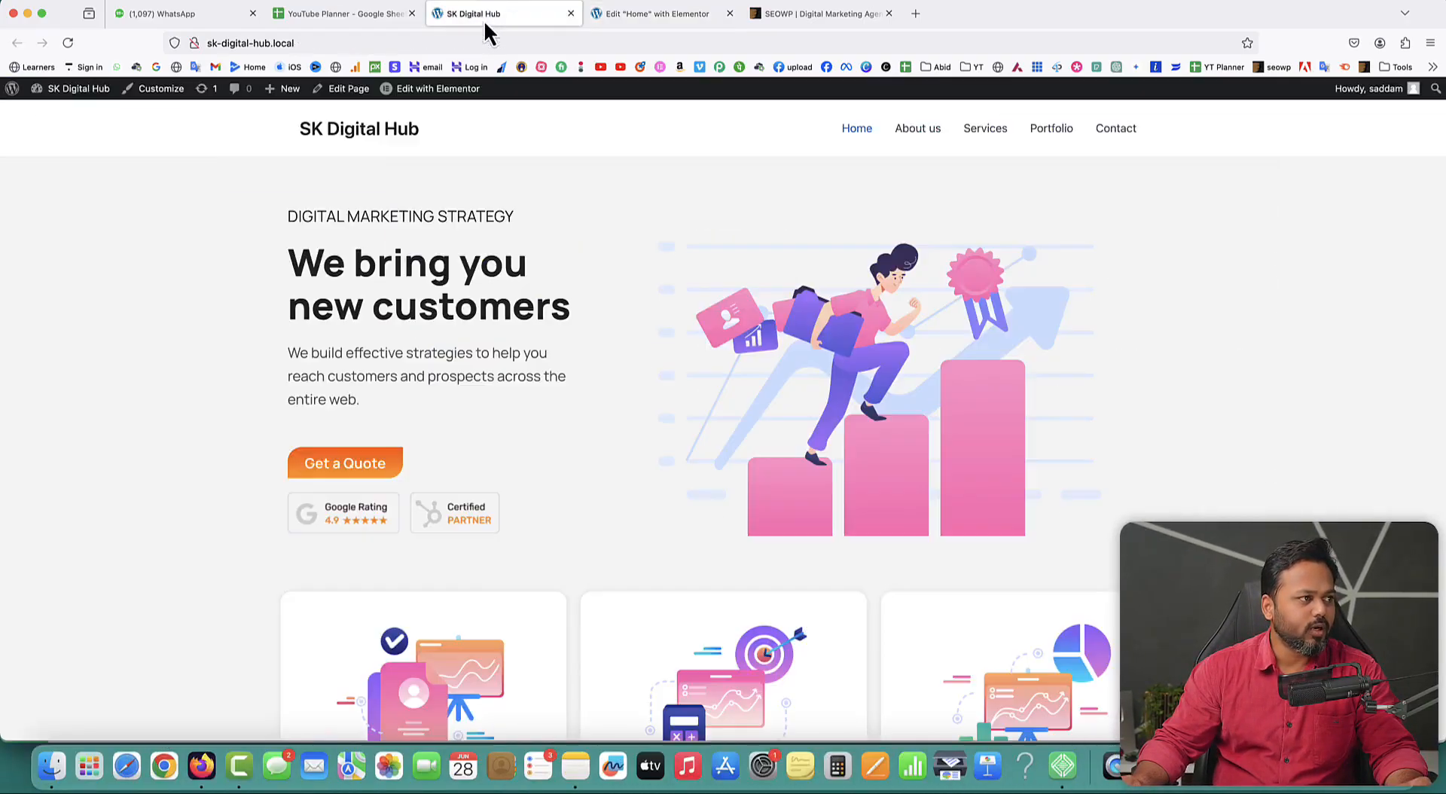
pyautogui.scroll(-8, 1168, 296)
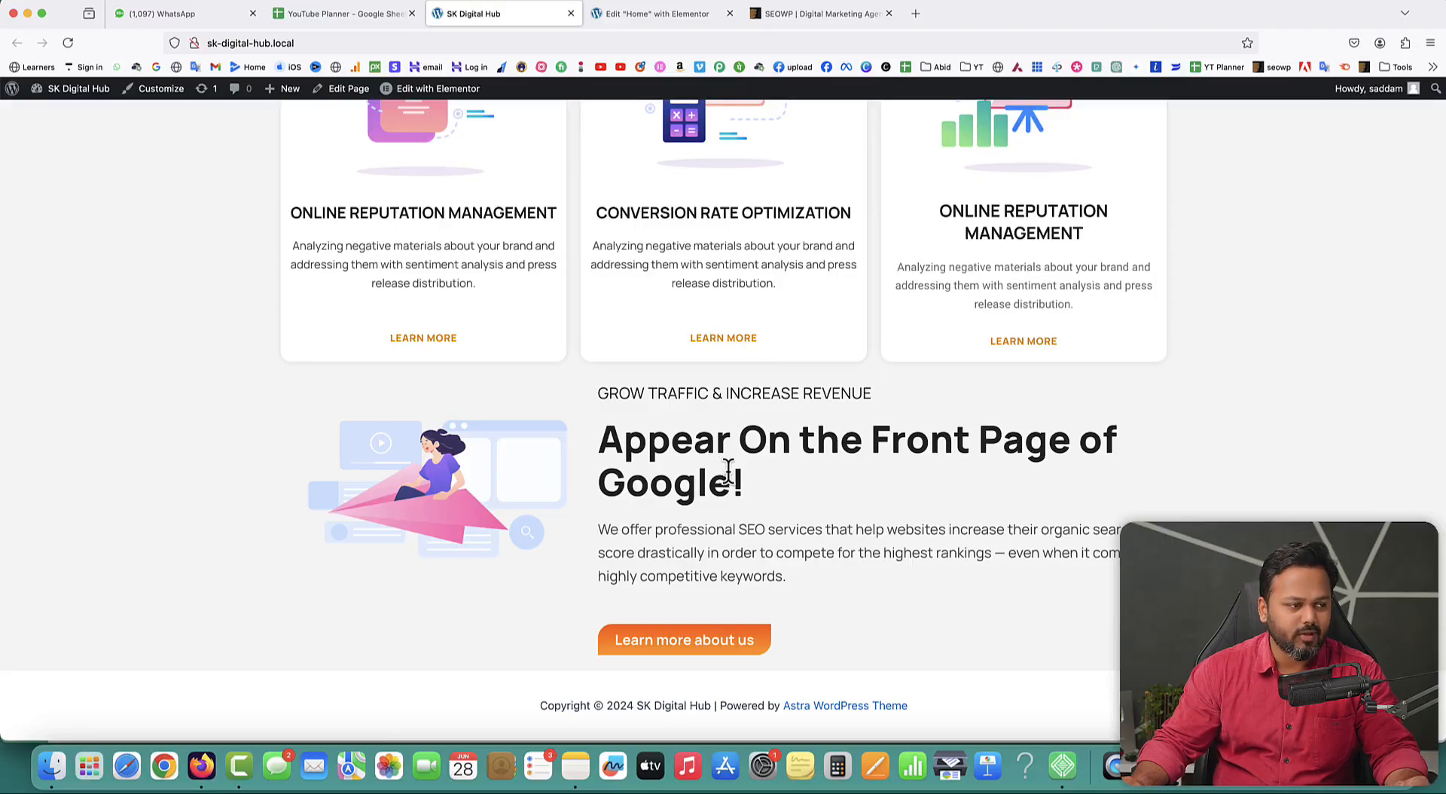
pyautogui.click(810, 18)
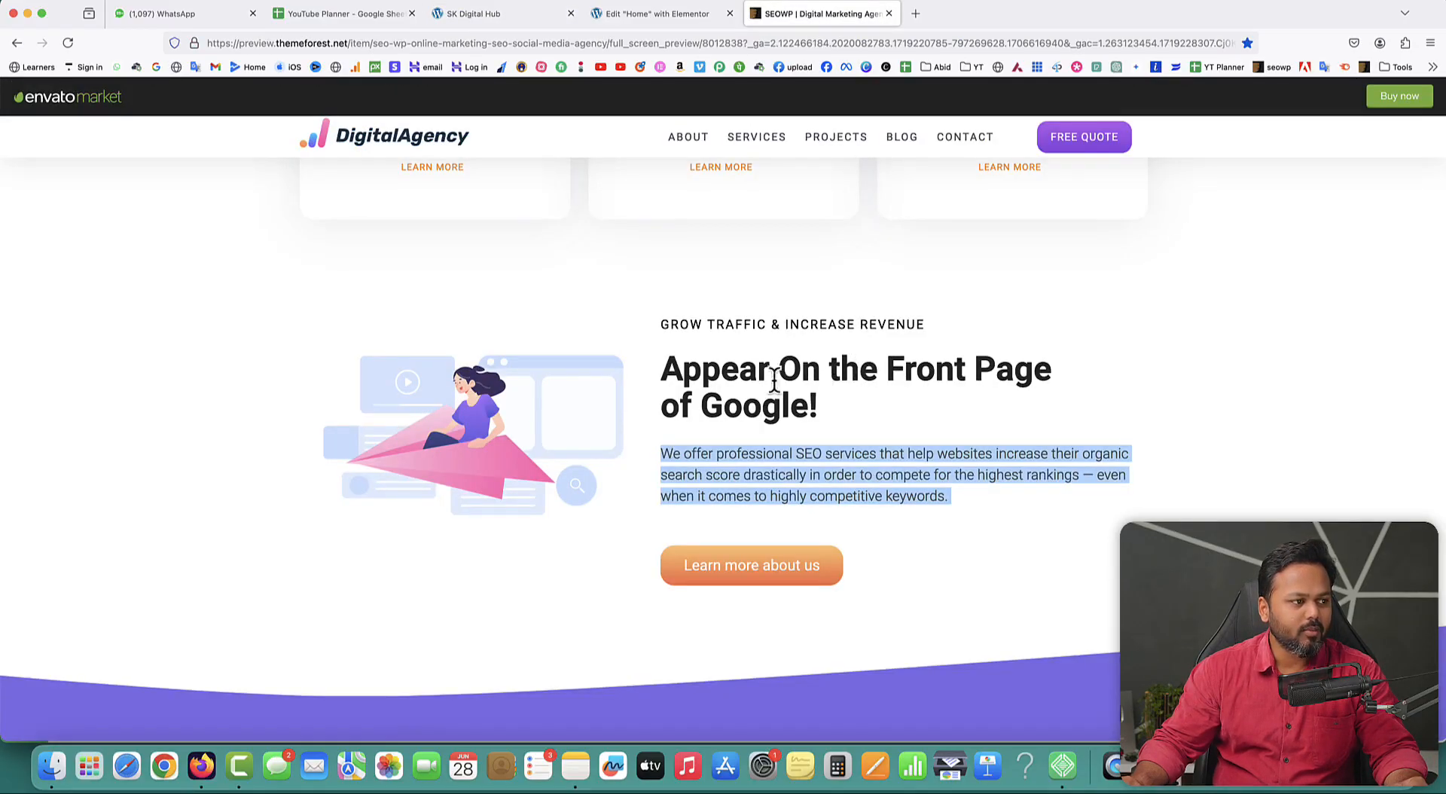
pyautogui.click(666, 367)
pyautogui.moveTo(666, 367); pyautogui.dragTo(840, 406)
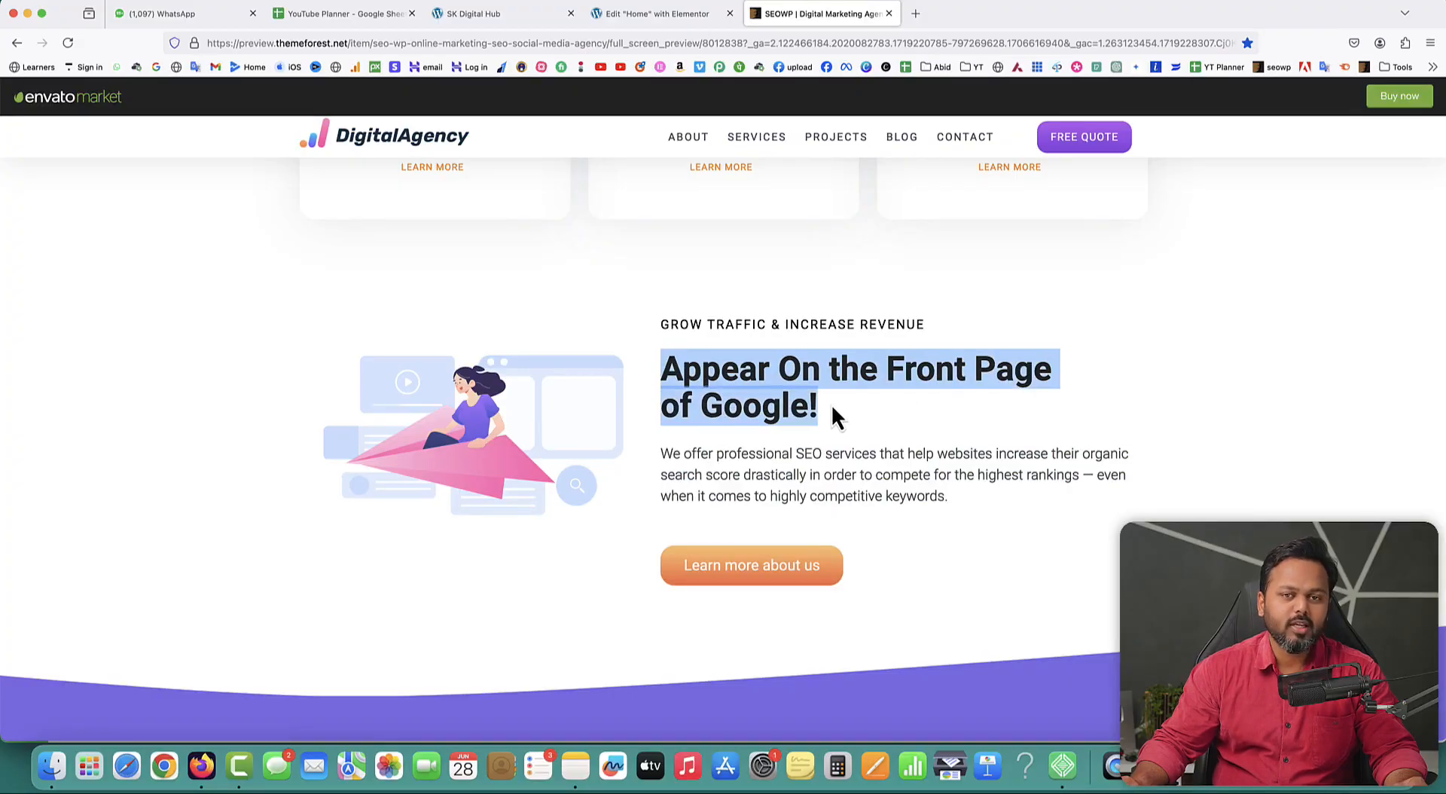
pyautogui.click(677, 14)
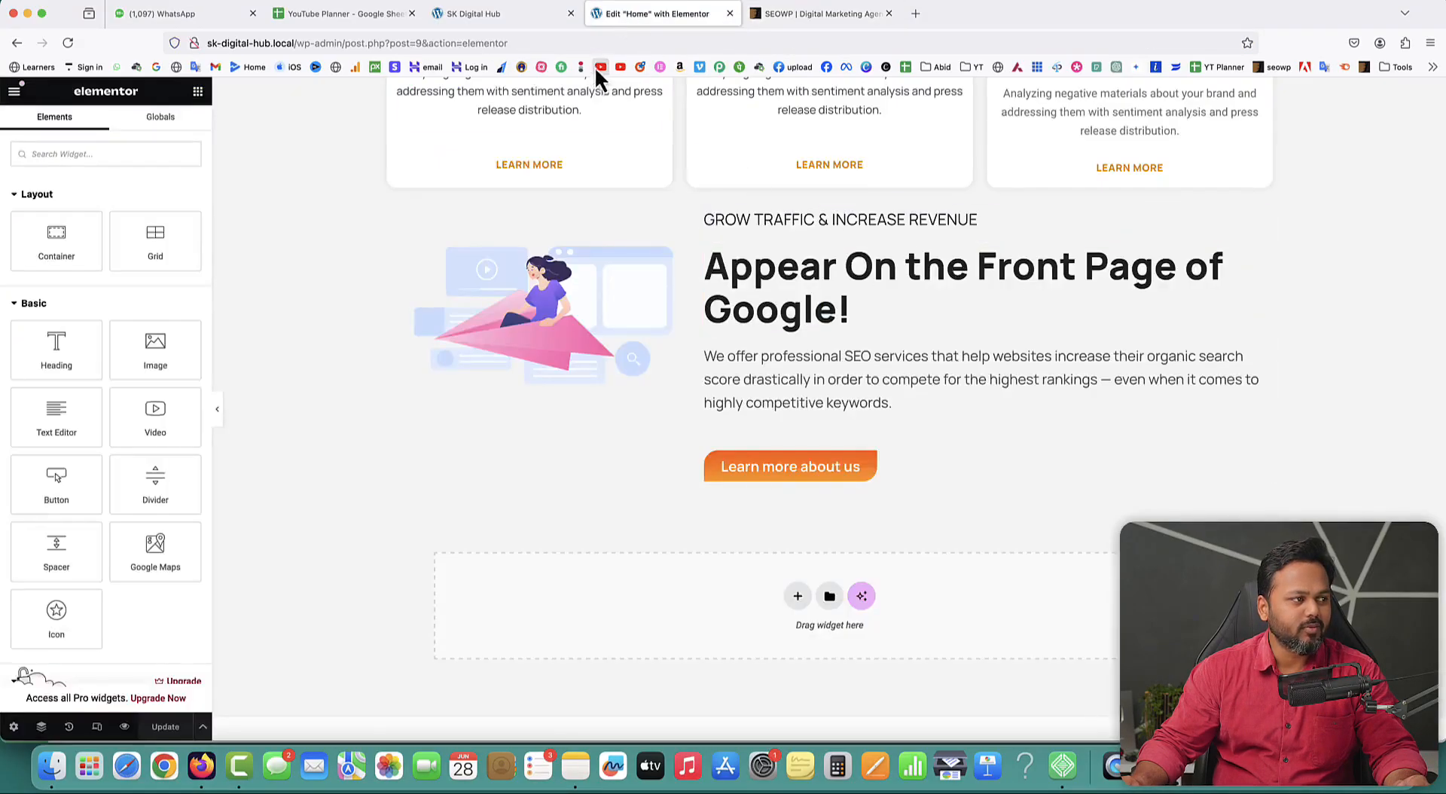
pyautogui.click(554, 14)
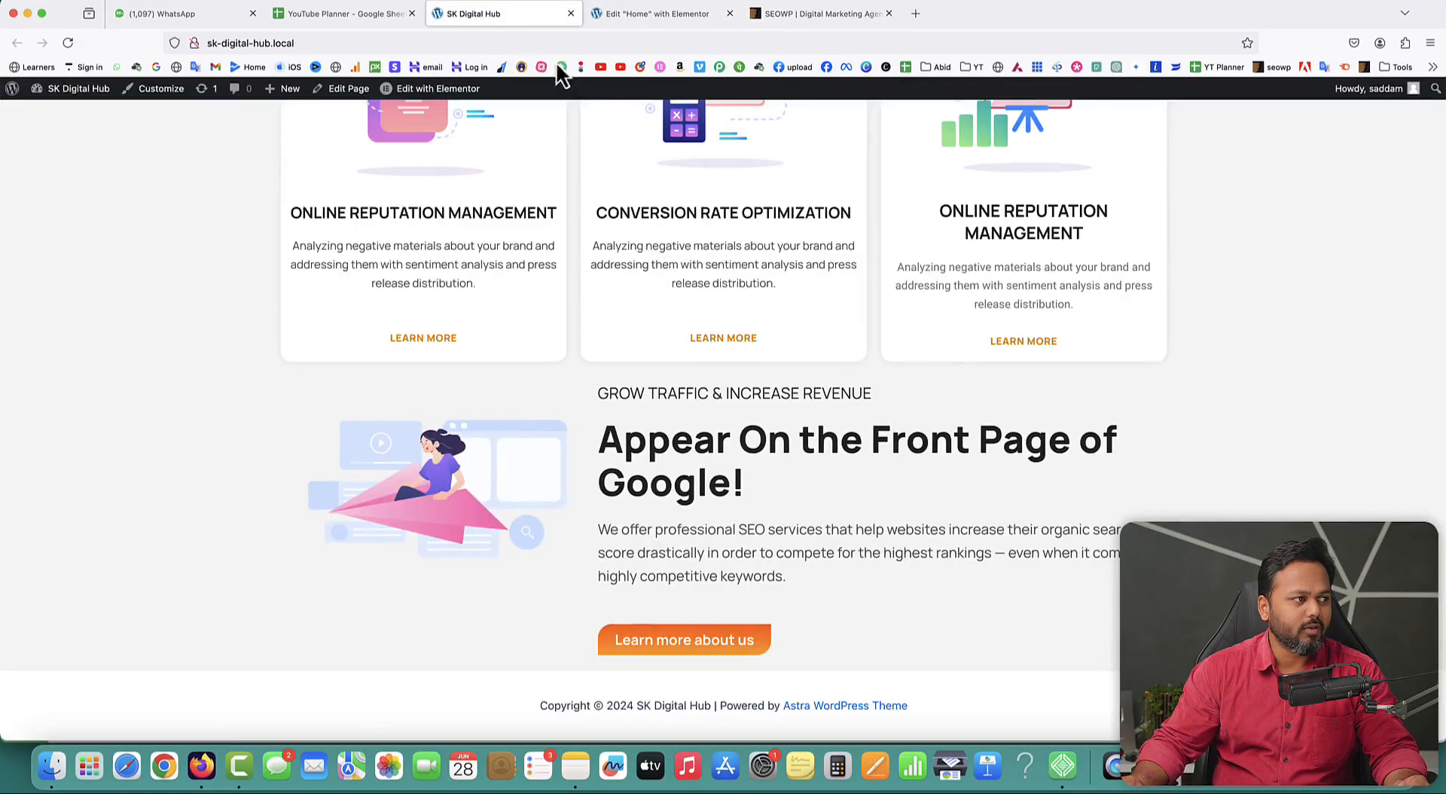
# Step: Set the font size of the "Appear On the Front Page of Google!" heading to 50 px
pyautogui.click(684, 16)
pyautogui.click(807, 258)
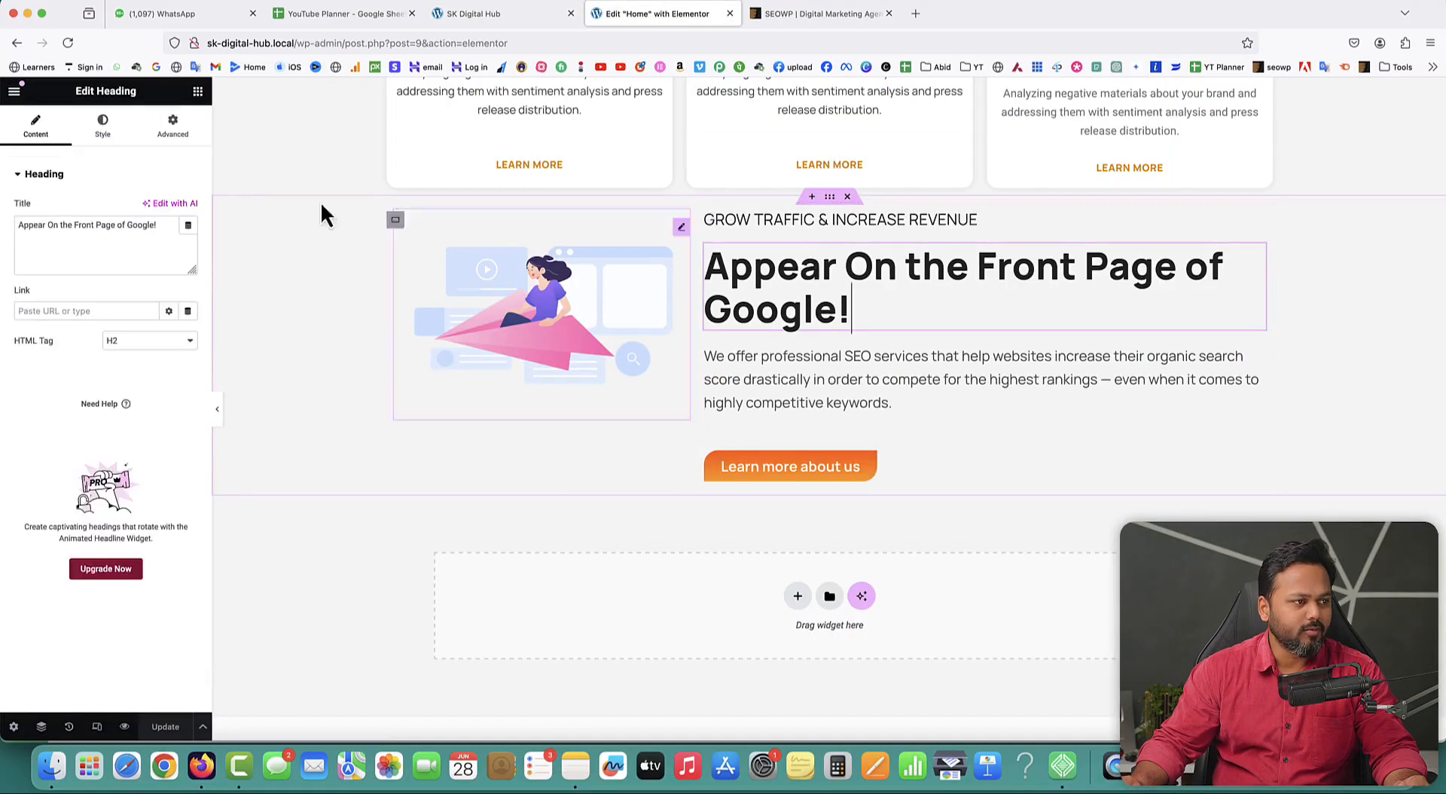
pyautogui.click(104, 127)
pyautogui.click(188, 268)
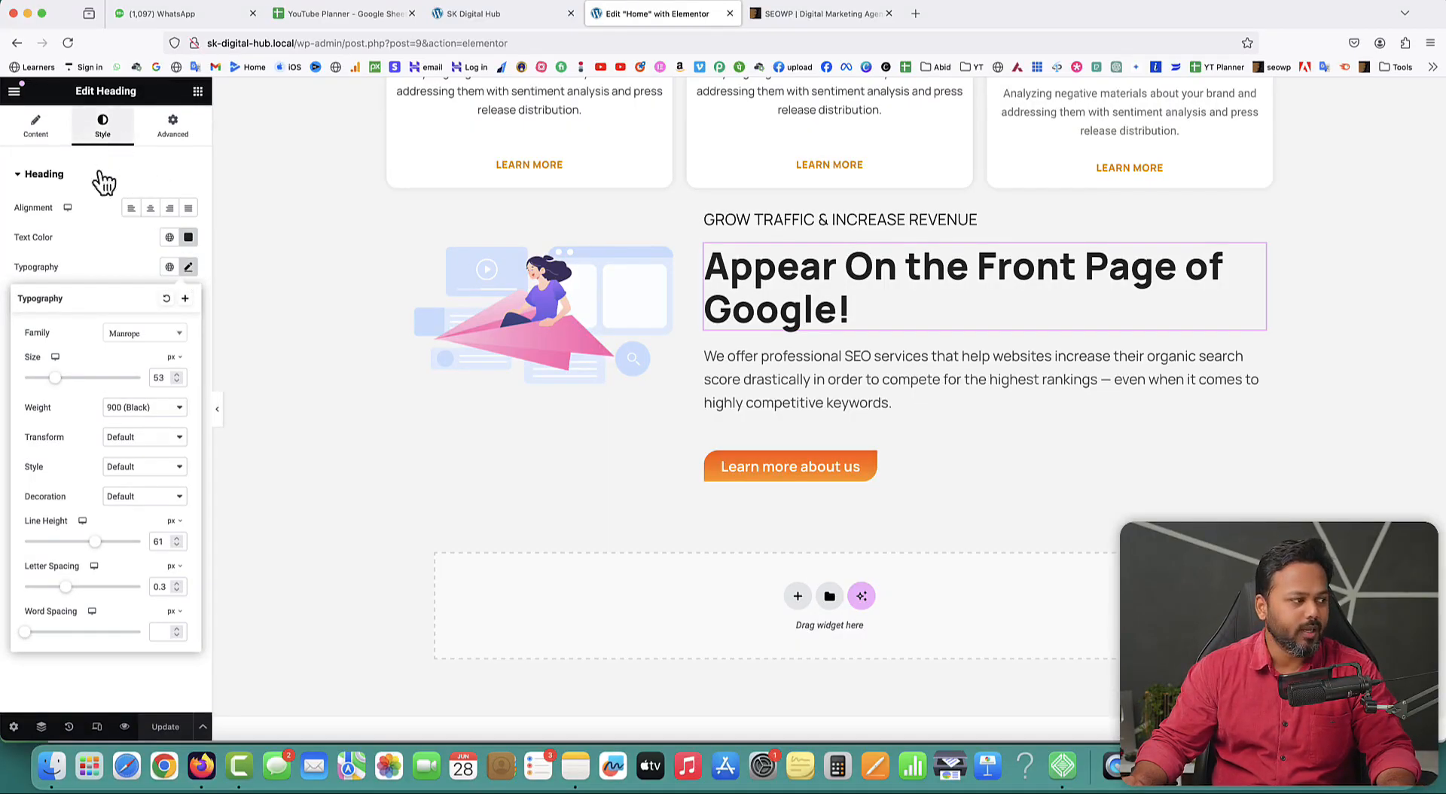
pyautogui.click(177, 382)
pyautogui.click(178, 383)
pyautogui.click(178, 382)
# Step: Try the Bold font weight on the heading and return it to 900 (Black)
pyautogui.click(152, 414)
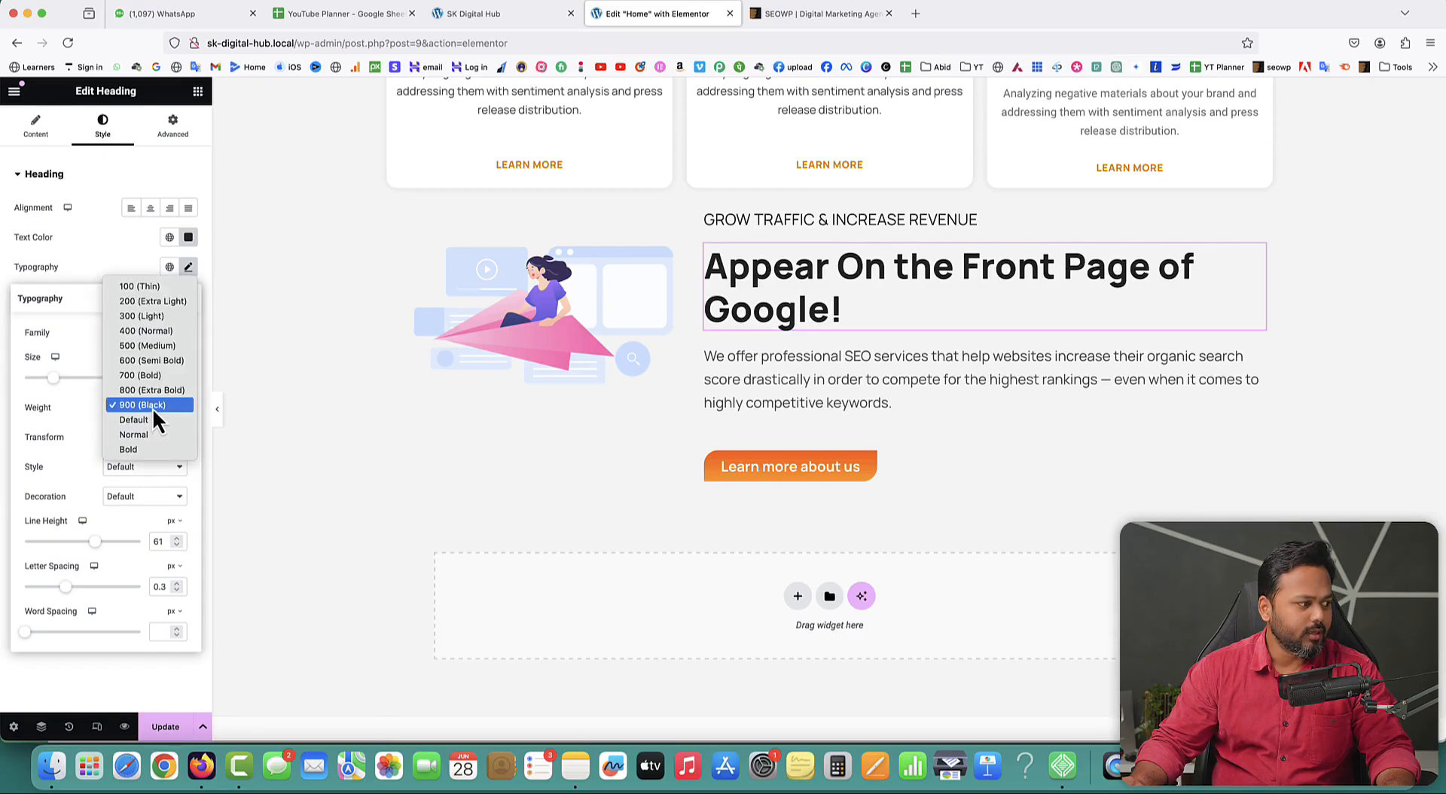
pyautogui.click(145, 449)
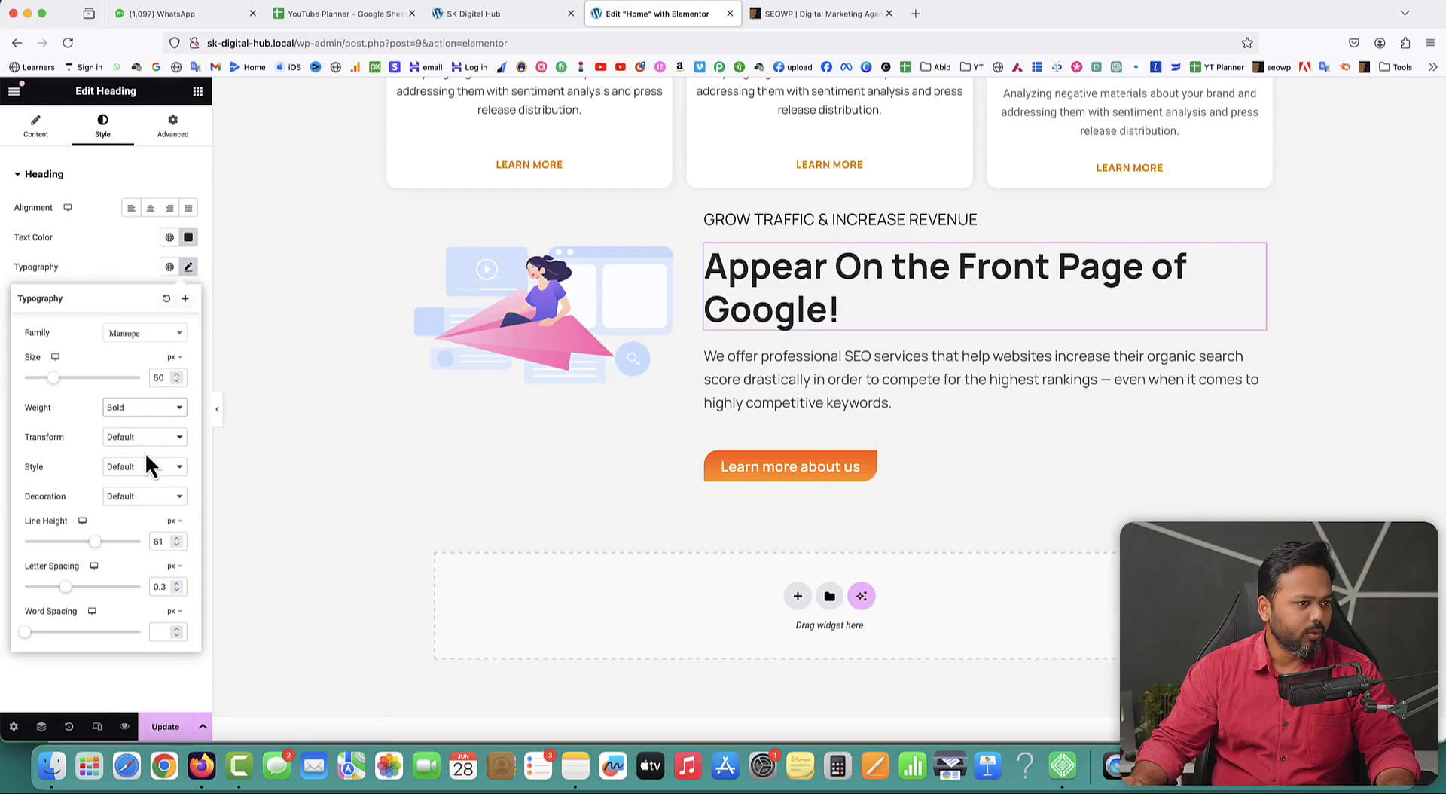
pyautogui.click(147, 411)
pyautogui.click(145, 363)
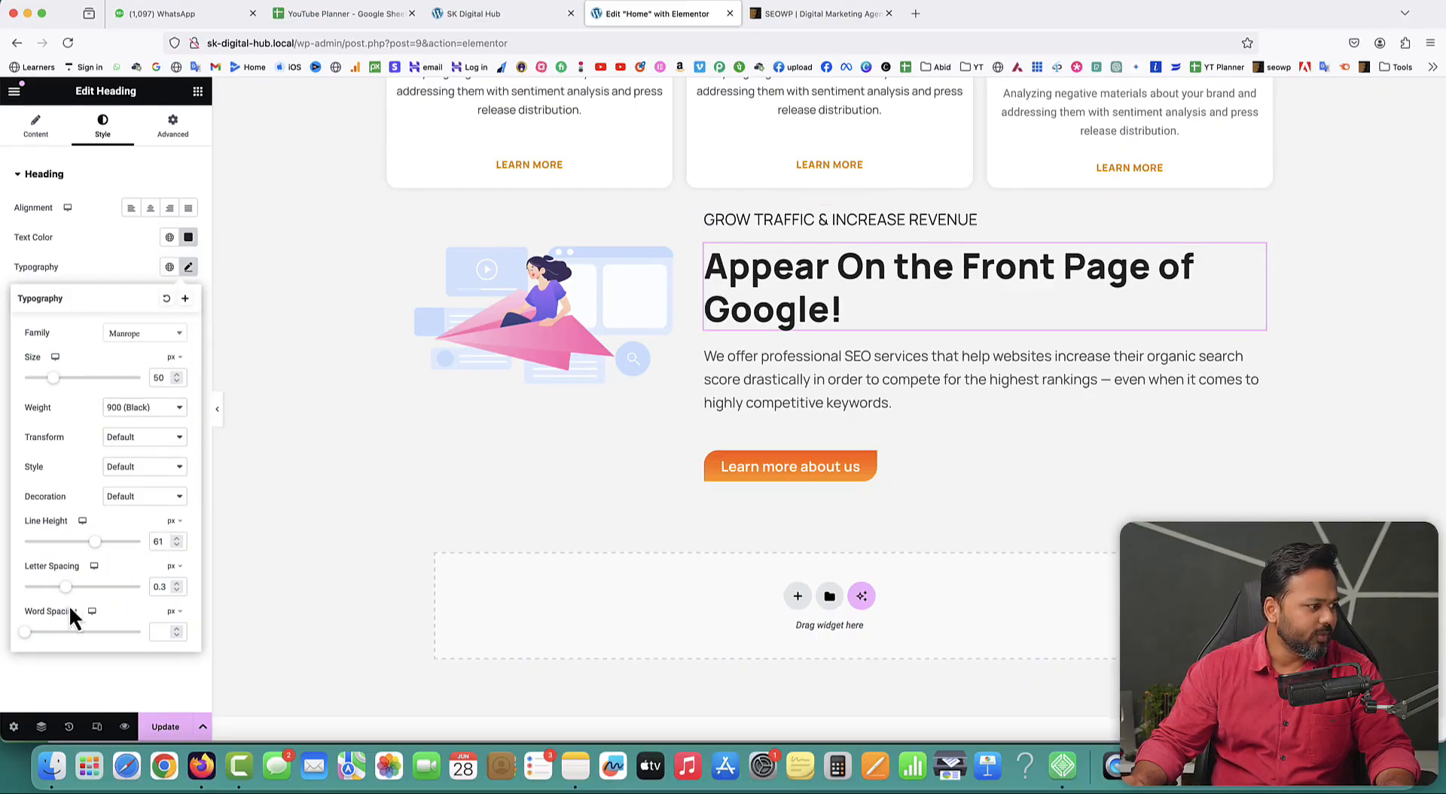
# Step: Set the heading's letter spacing to 0 px and close its typography settings
pyautogui.click(178, 591)
pyautogui.click(178, 591)
pyautogui.click(178, 590)
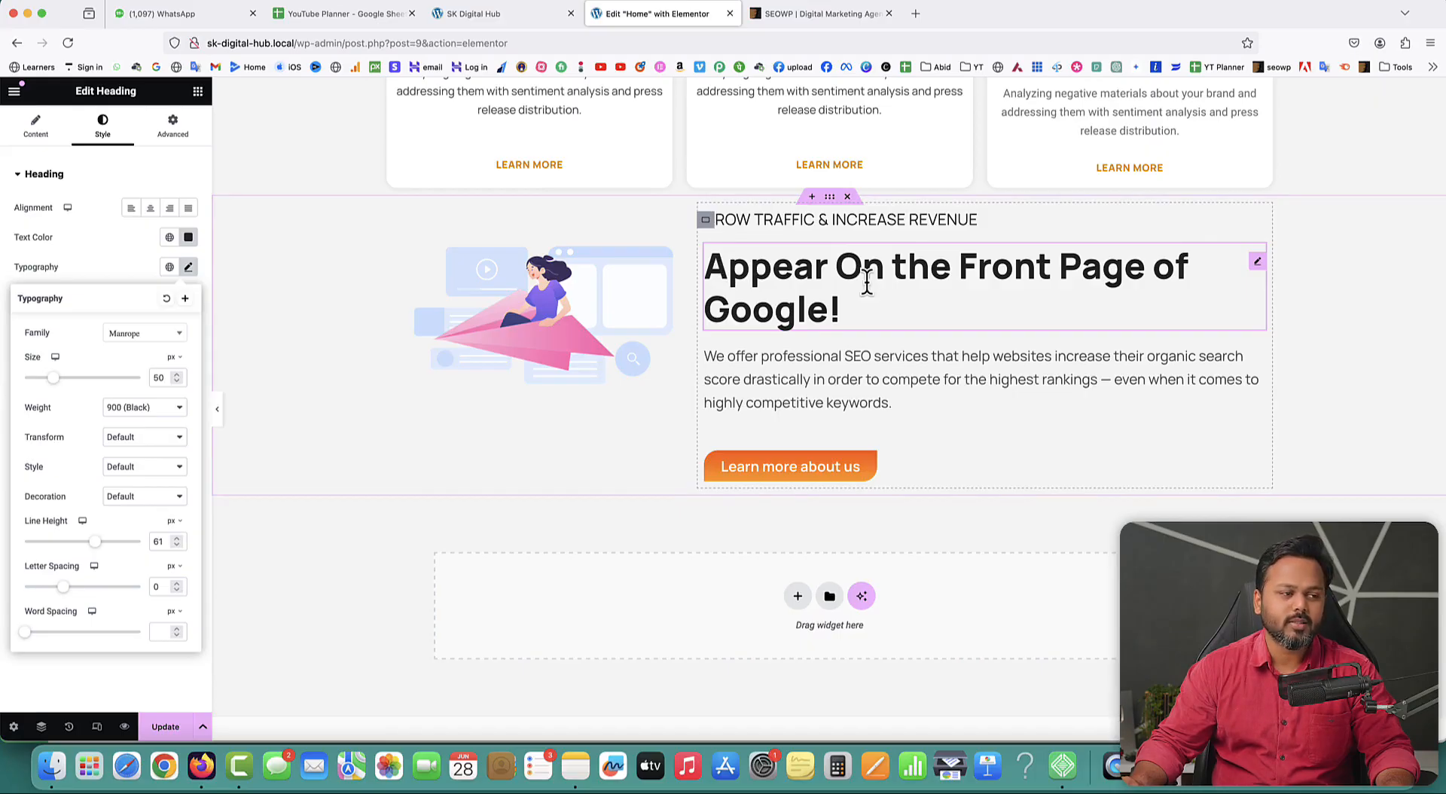
pyautogui.click(137, 240)
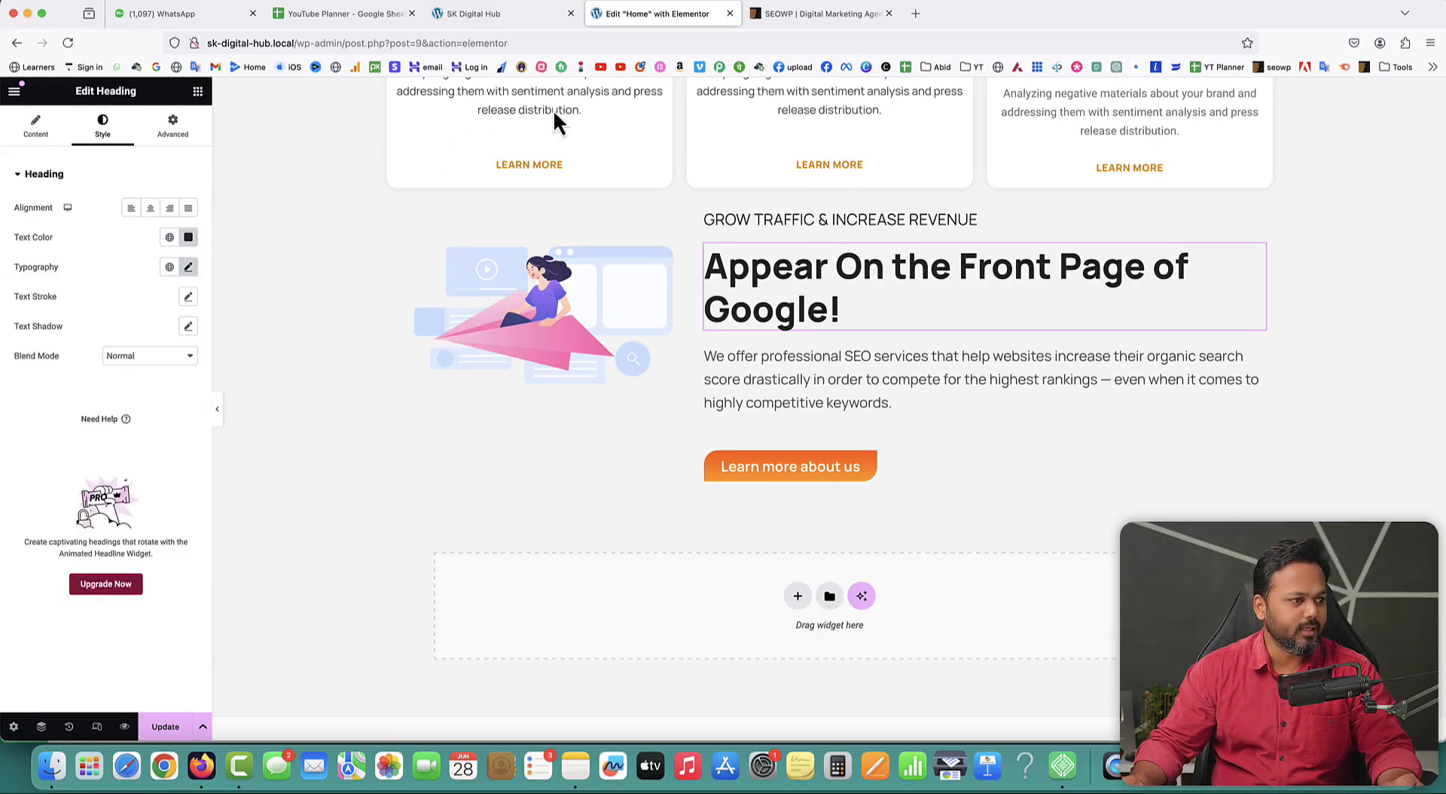
# Step: Update the page, reload the live site, and compare the heading's line break with the SEOWP reference page
pyautogui.click(165, 726)
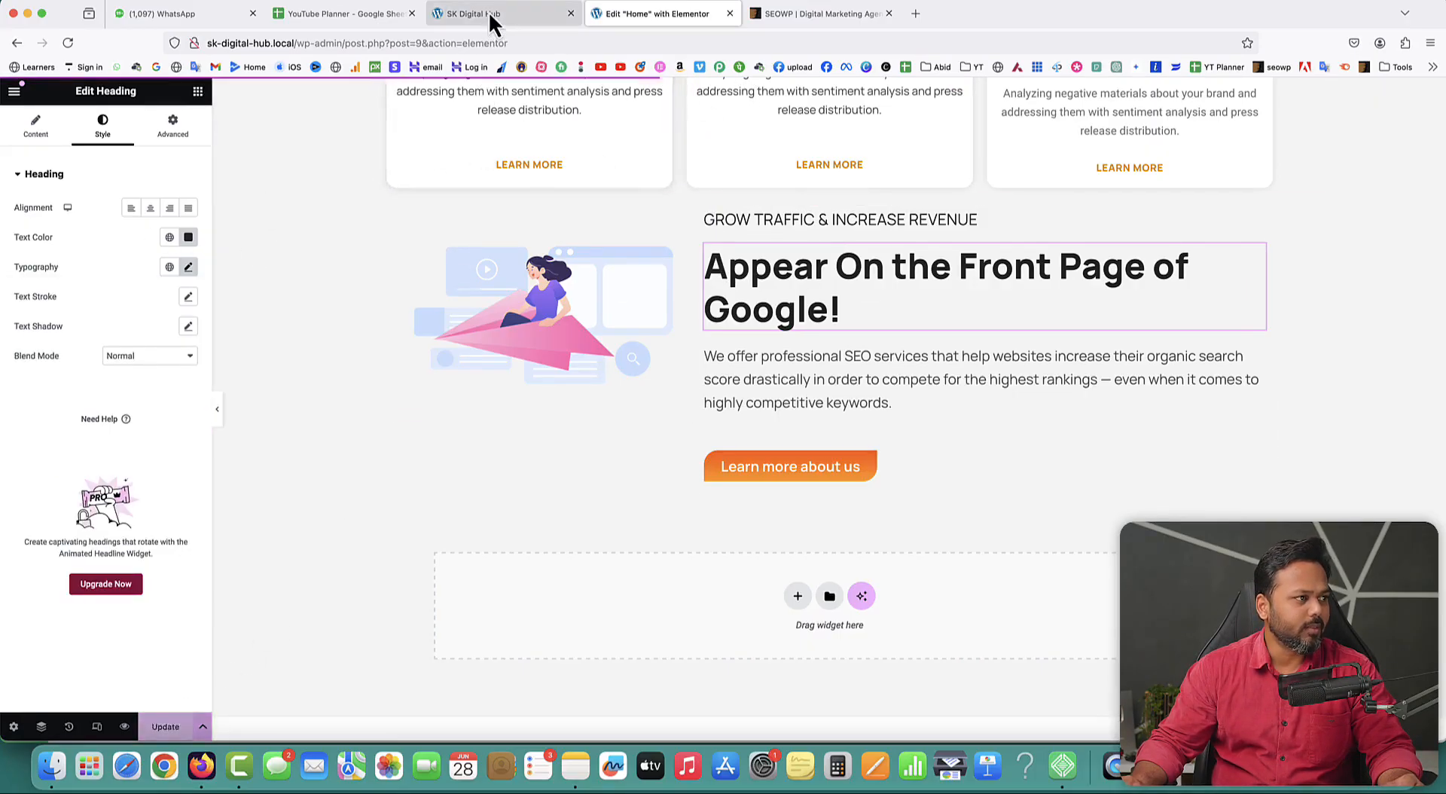
pyautogui.click(490, 17)
pyautogui.click(69, 44)
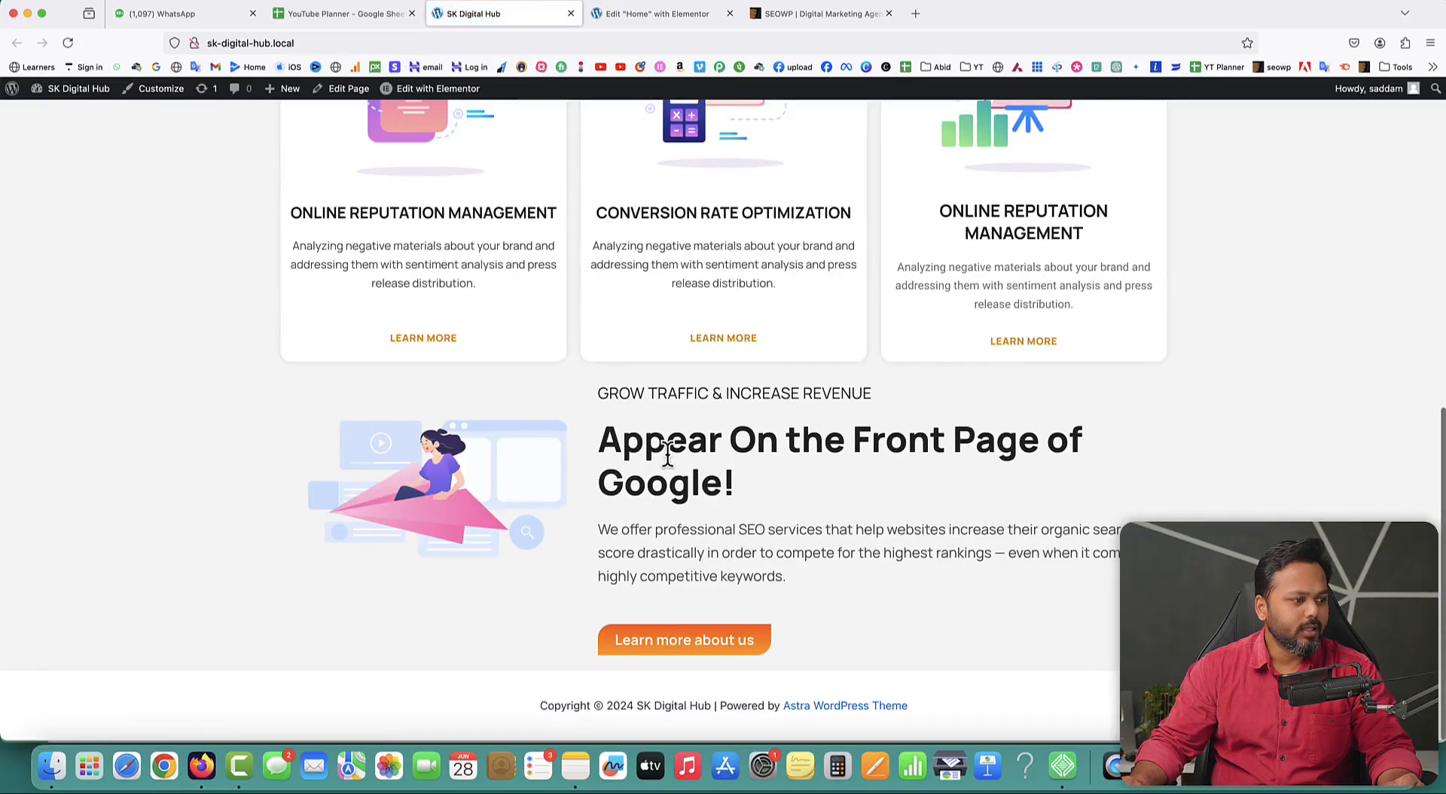
pyautogui.click(829, 15)
pyautogui.click(900, 373)
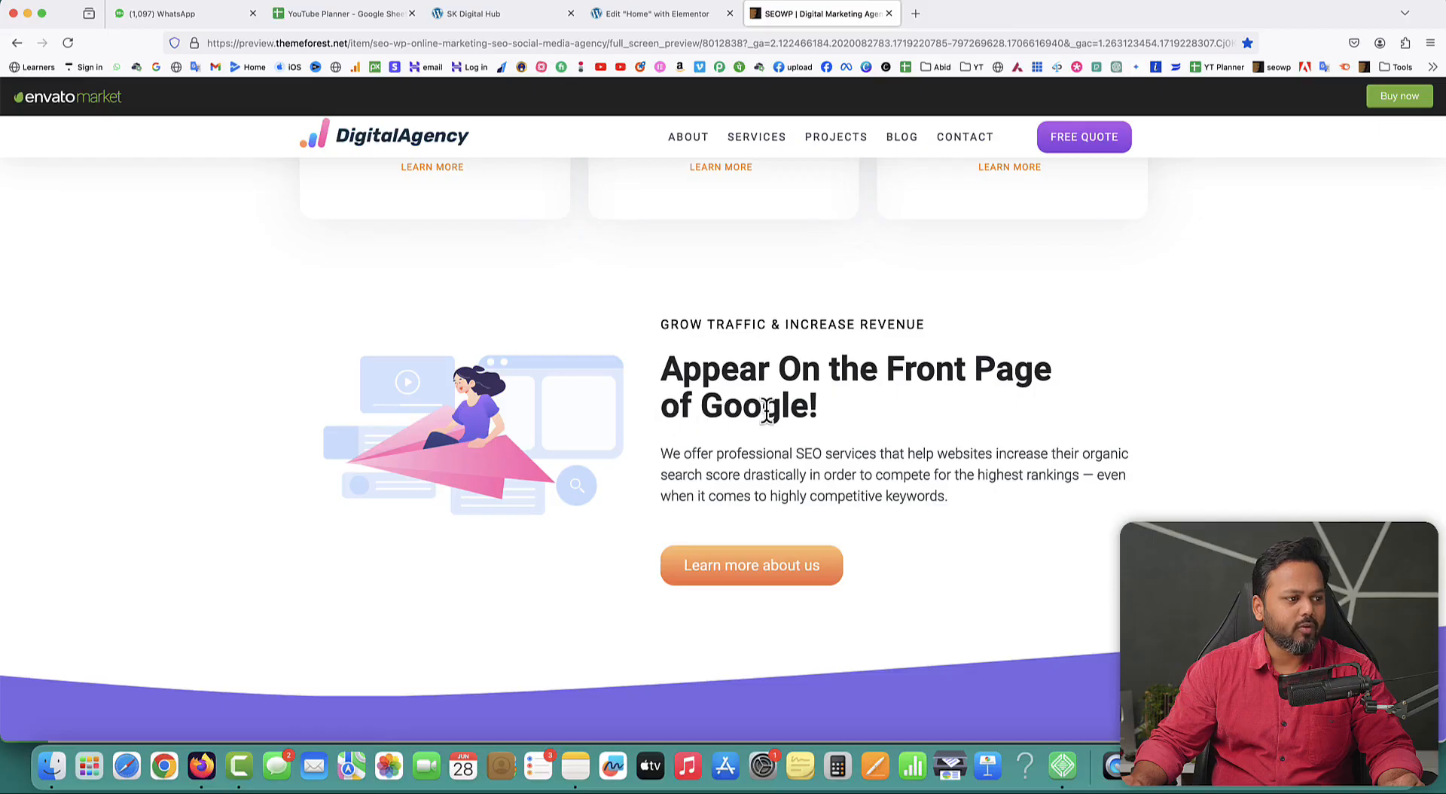
pyautogui.click(525, 15)
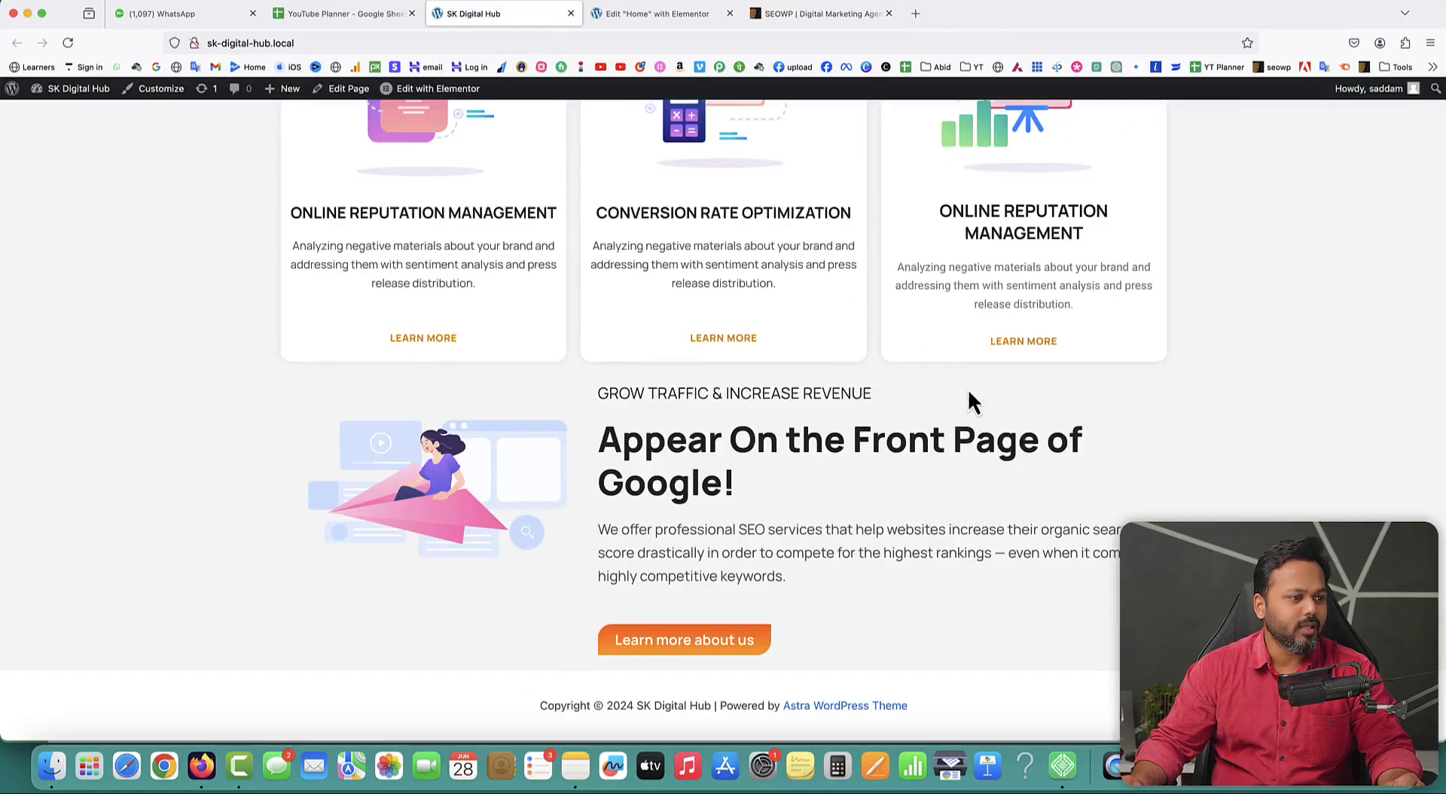
# Step: Insert a <br> tag before "of Google!" in the heading title to force a line break after "Page"
pyautogui.click(679, 15)
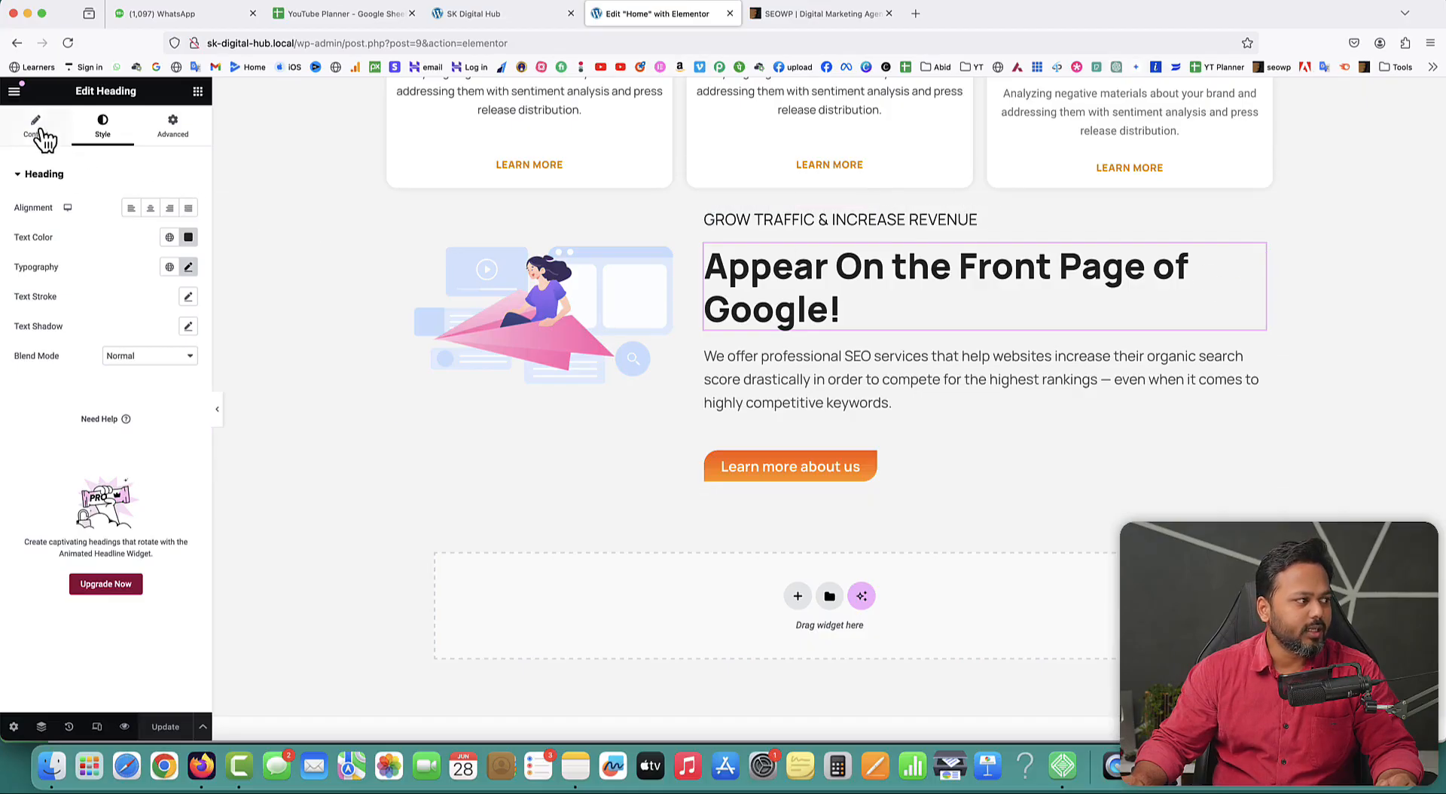
pyautogui.click(41, 133)
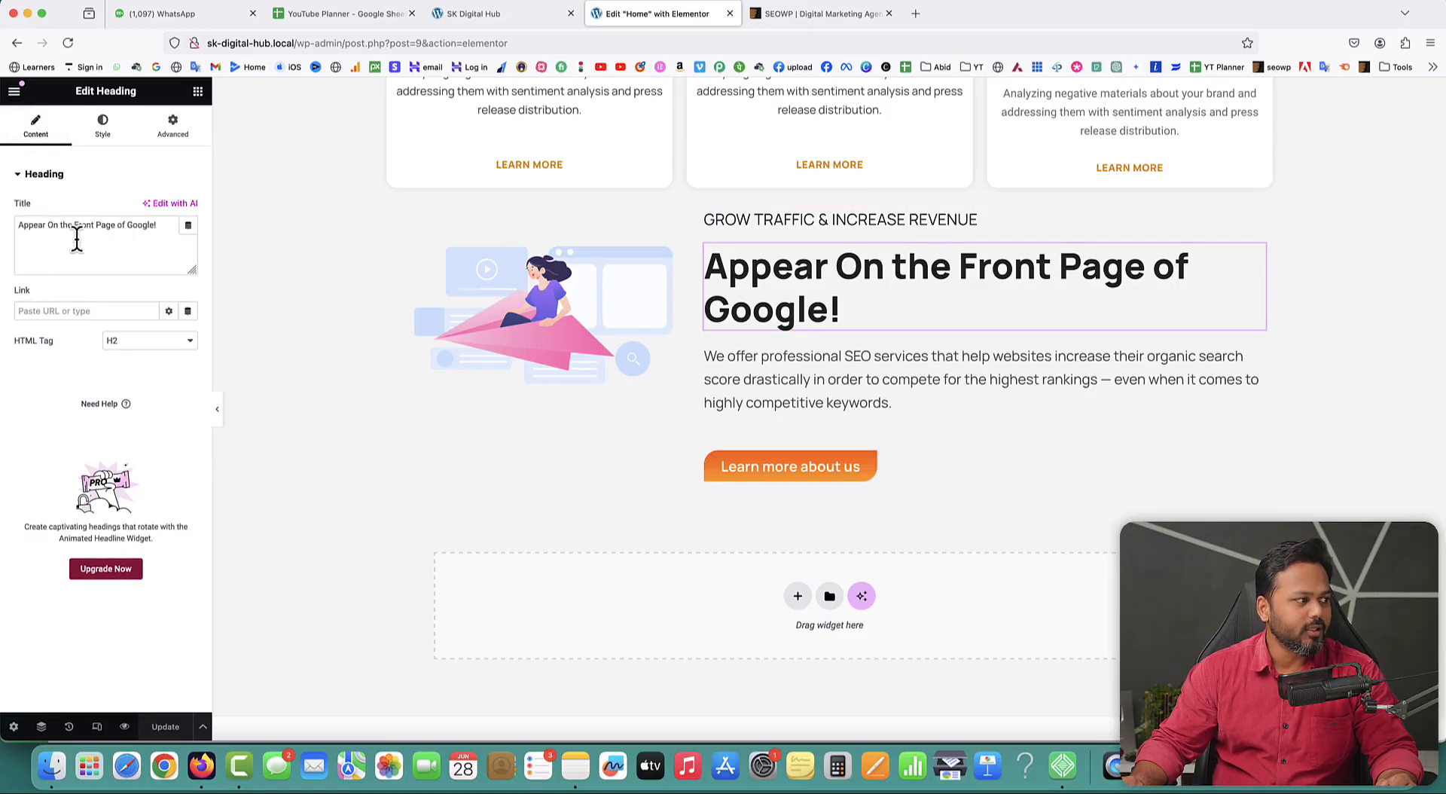
pyautogui.click(118, 229)
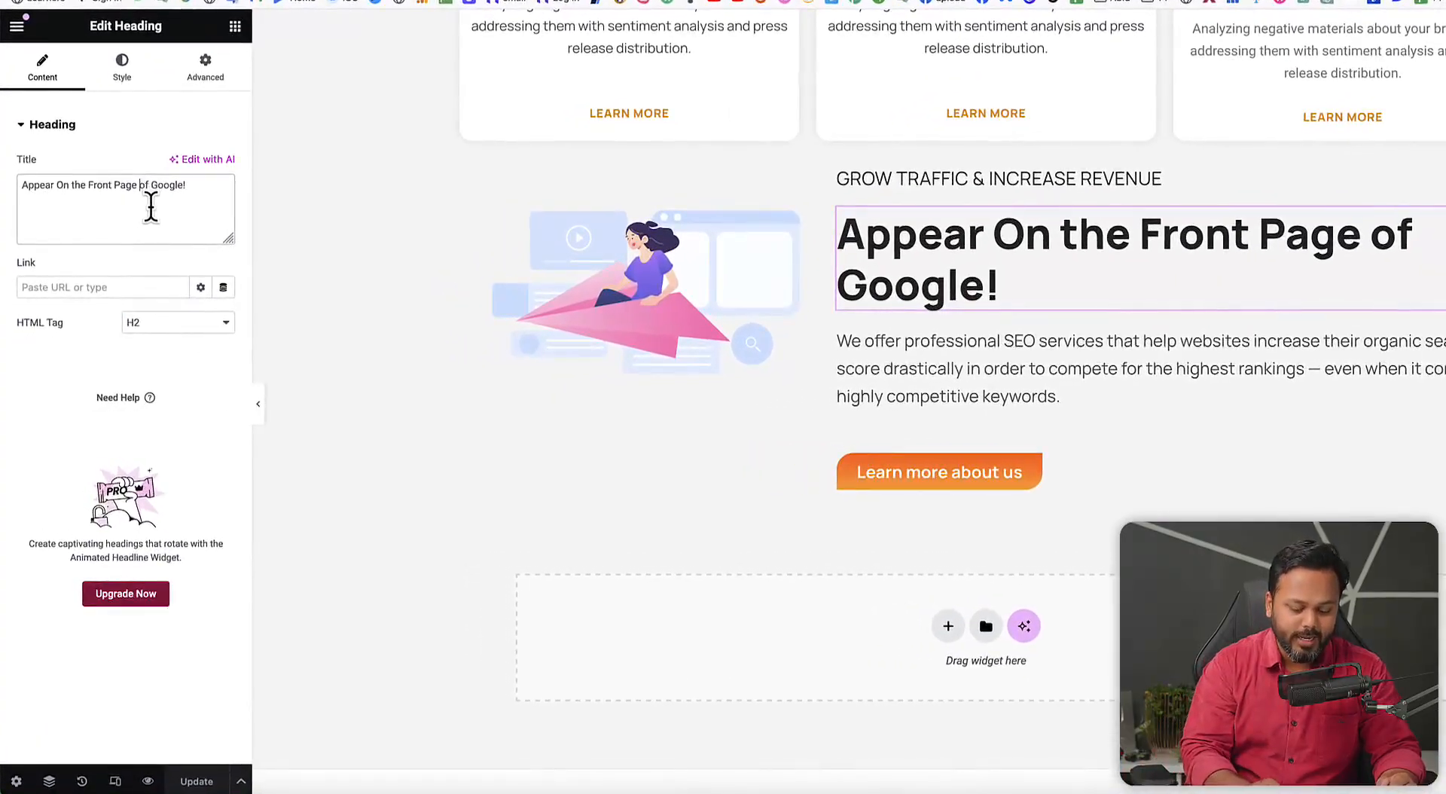
pyautogui.write(',')
pyautogui.press('BackSpace')
pyautogui.write('<')
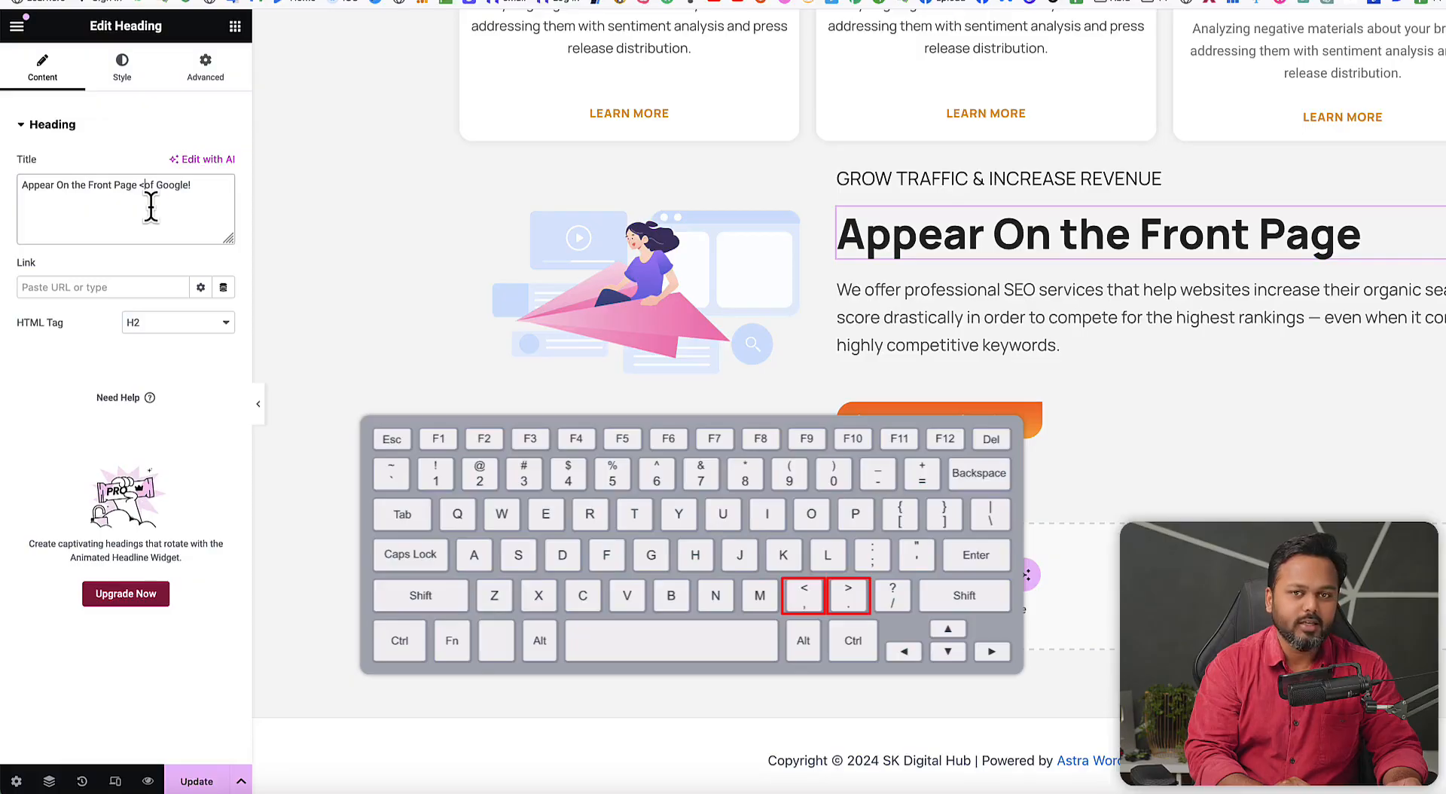
pyautogui.write('>')
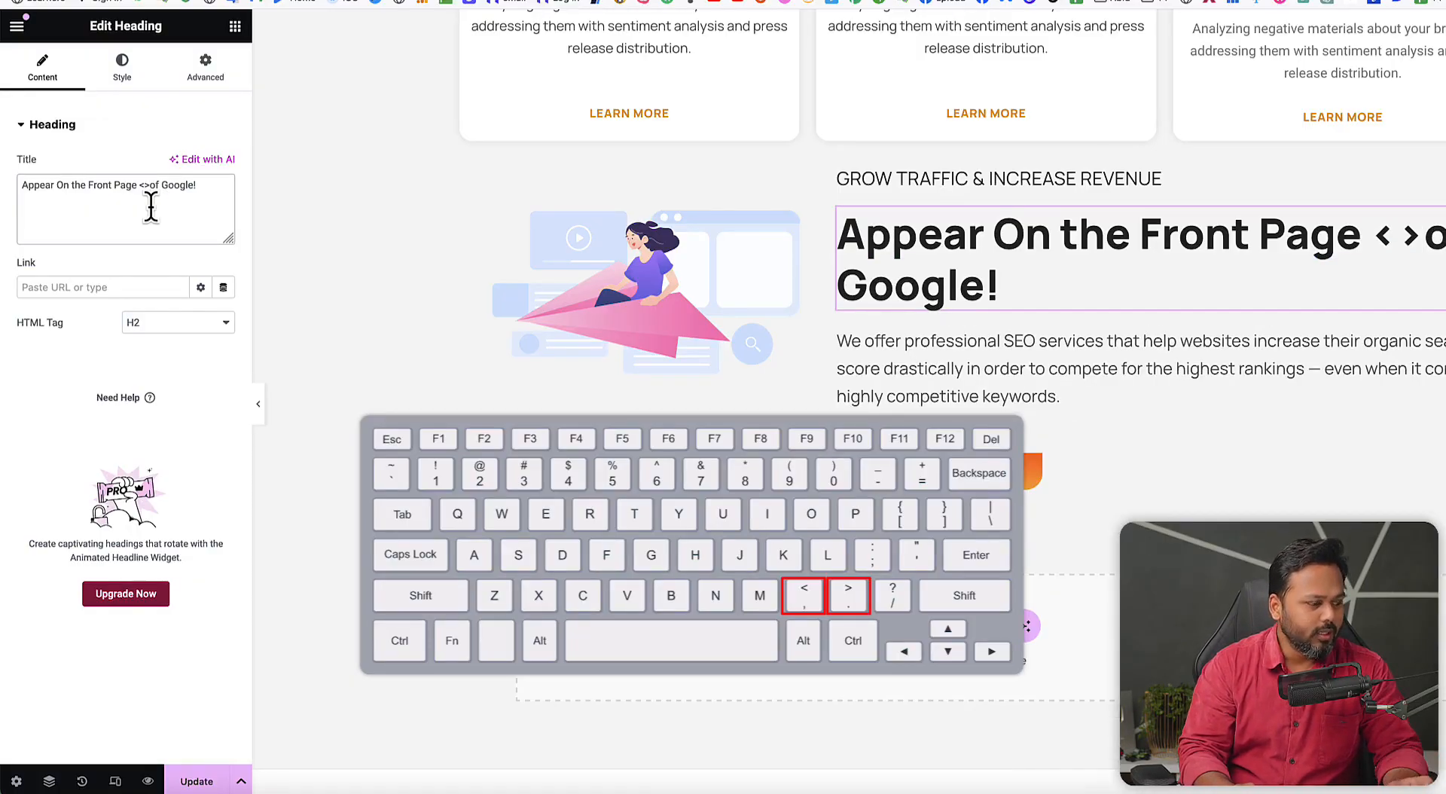
pyautogui.write('br')
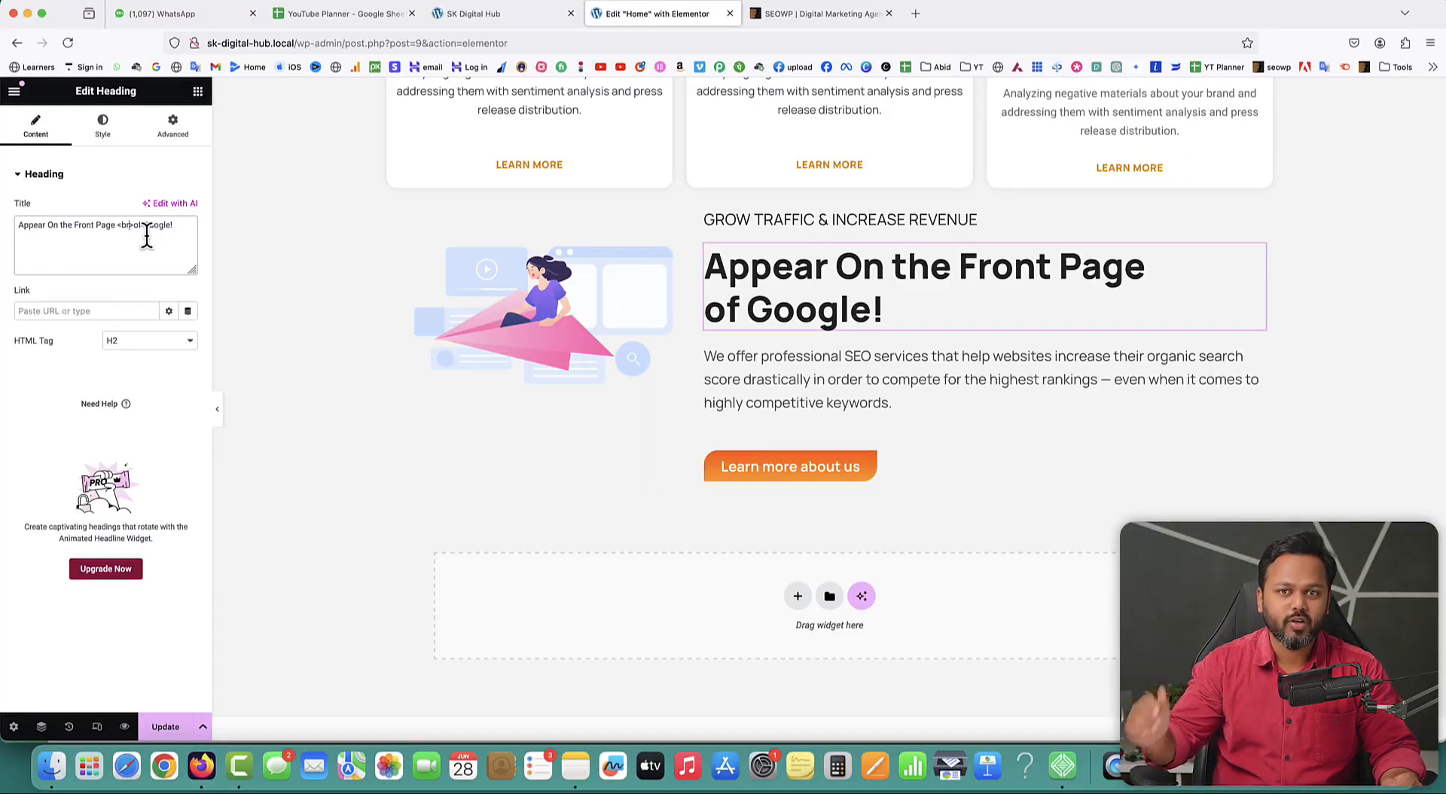
pyautogui.moveTo(132, 224); pyautogui.dragTo(112, 225)
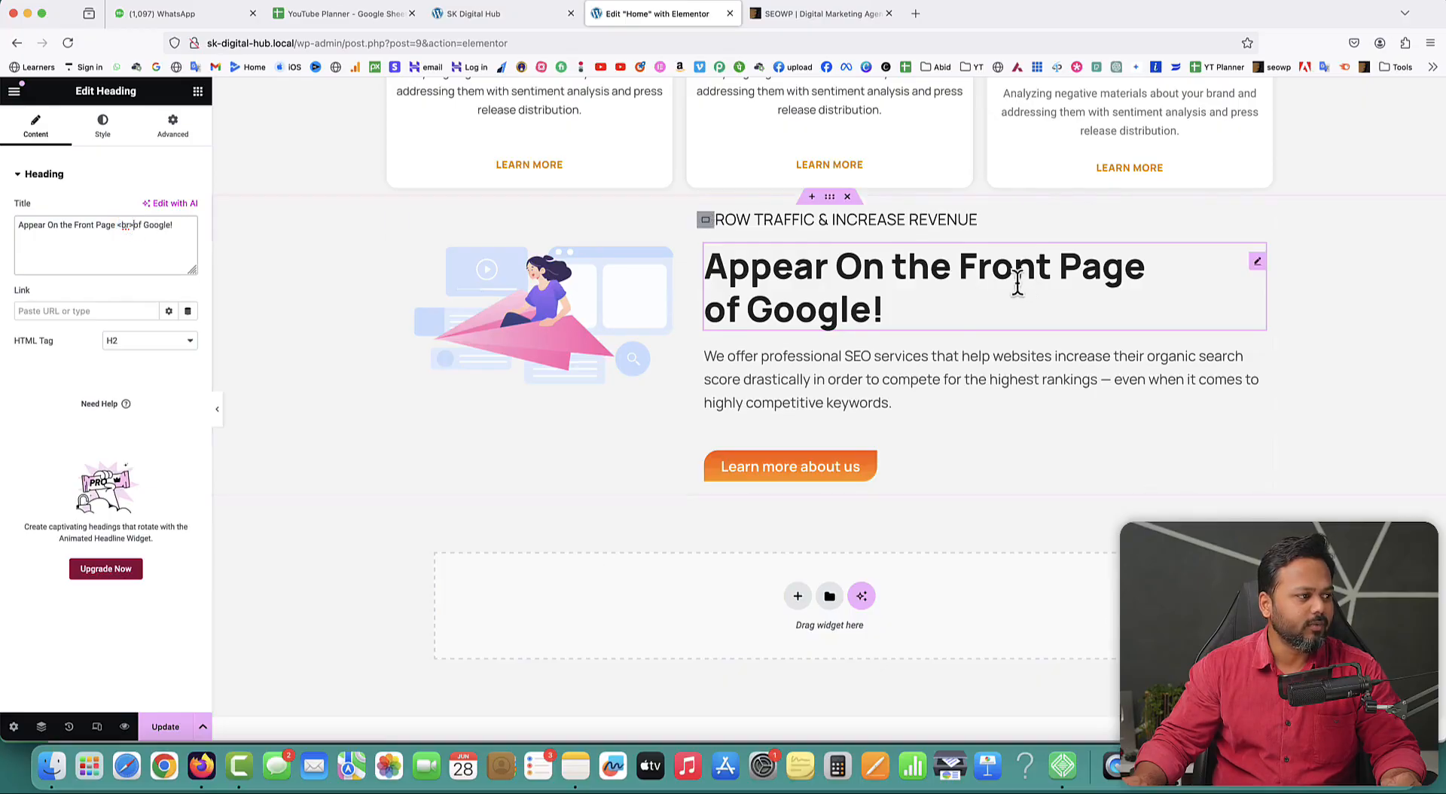
# Step: Update the page, reload the live site, and compare the "GROW TRAFFIC & INCREASE REVENUE" line with the SEOWP reference
pyautogui.click(180, 732)
pyautogui.click(469, 14)
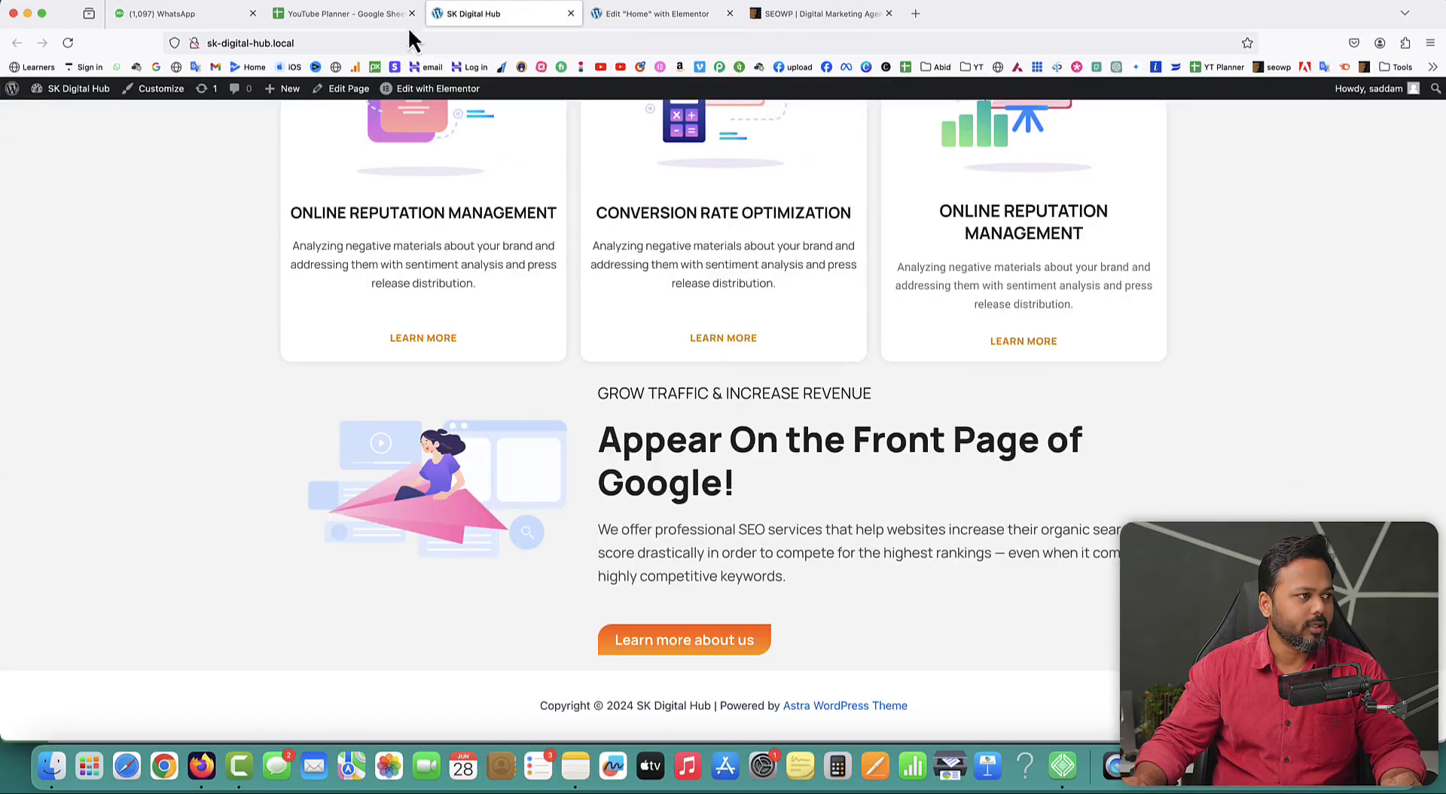
pyautogui.click(68, 43)
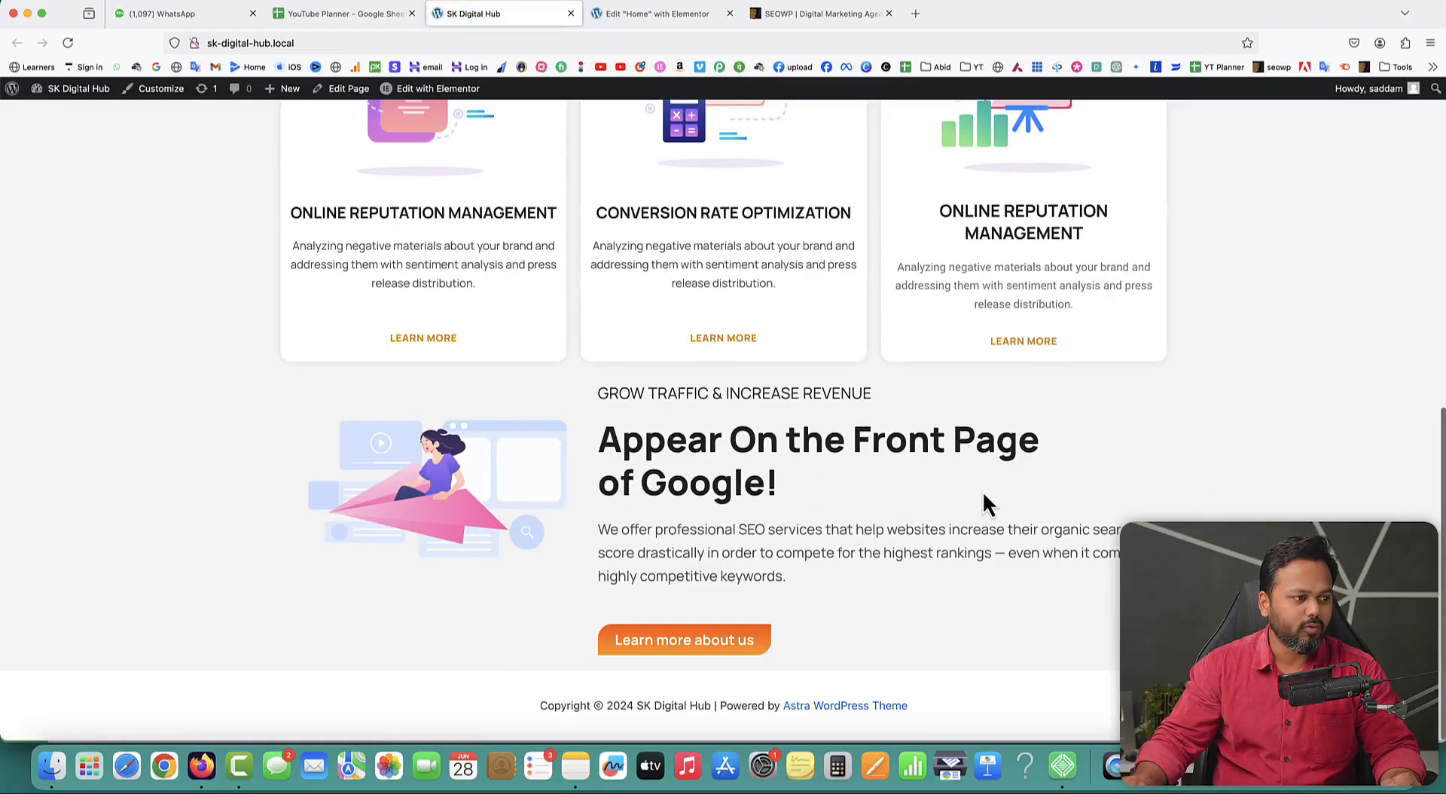
pyautogui.click(768, 13)
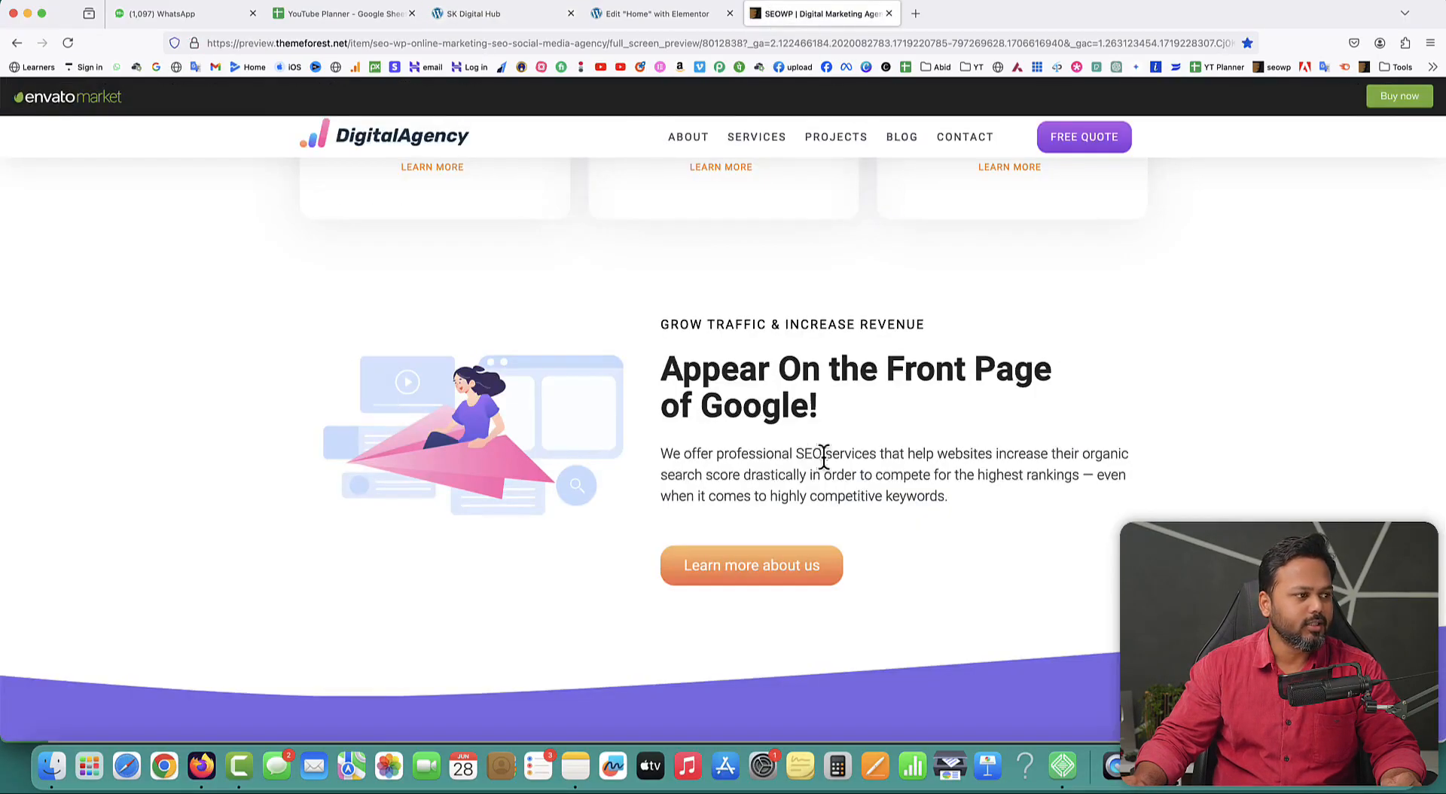
pyautogui.moveTo(661, 324); pyautogui.dragTo(916, 322)
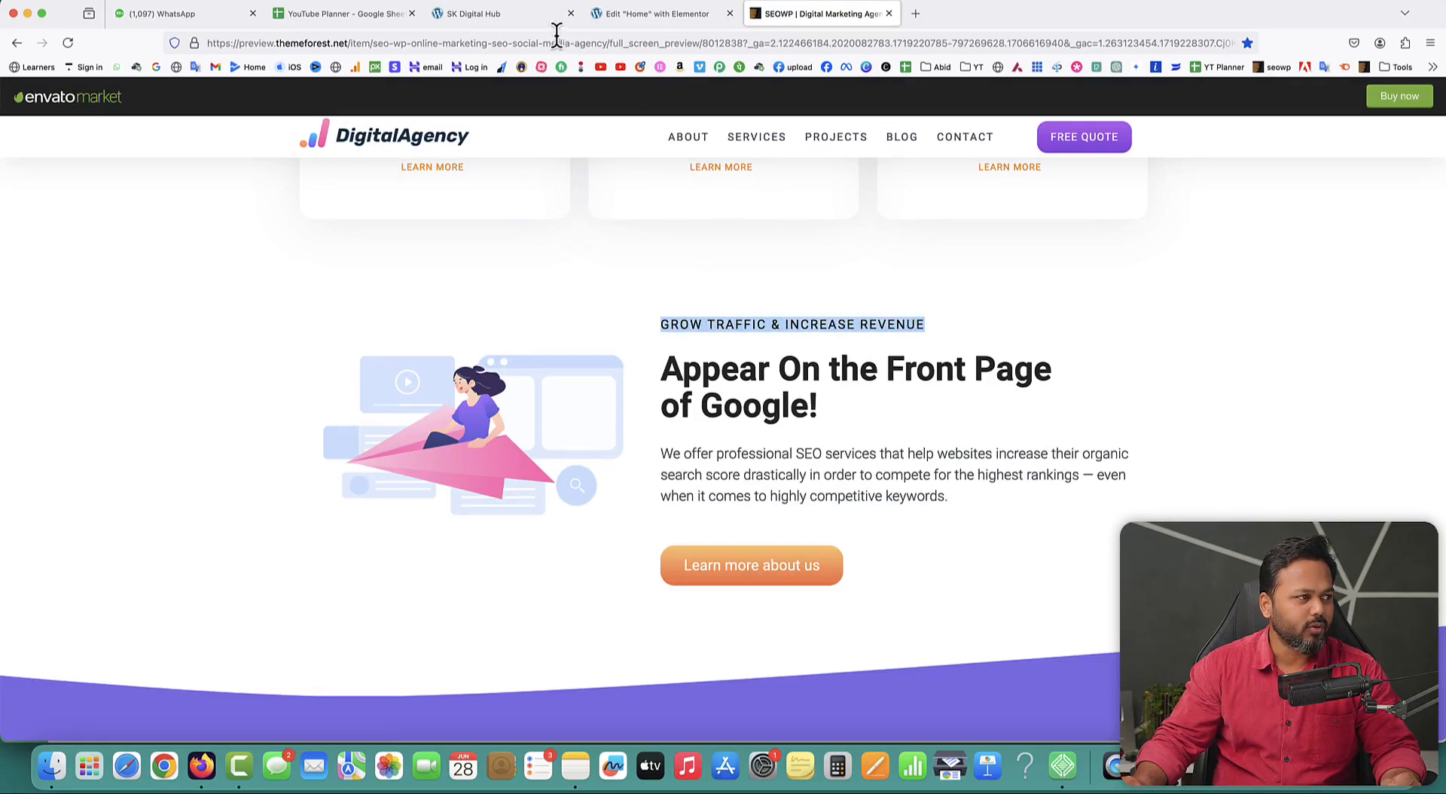
# Step: Set the "GROW TRAFFIC & INCREASE REVENUE" heading to 20 px size and 500 (Medium) weight, and check it against the reference
pyautogui.click(536, 15)
pyautogui.click(681, 15)
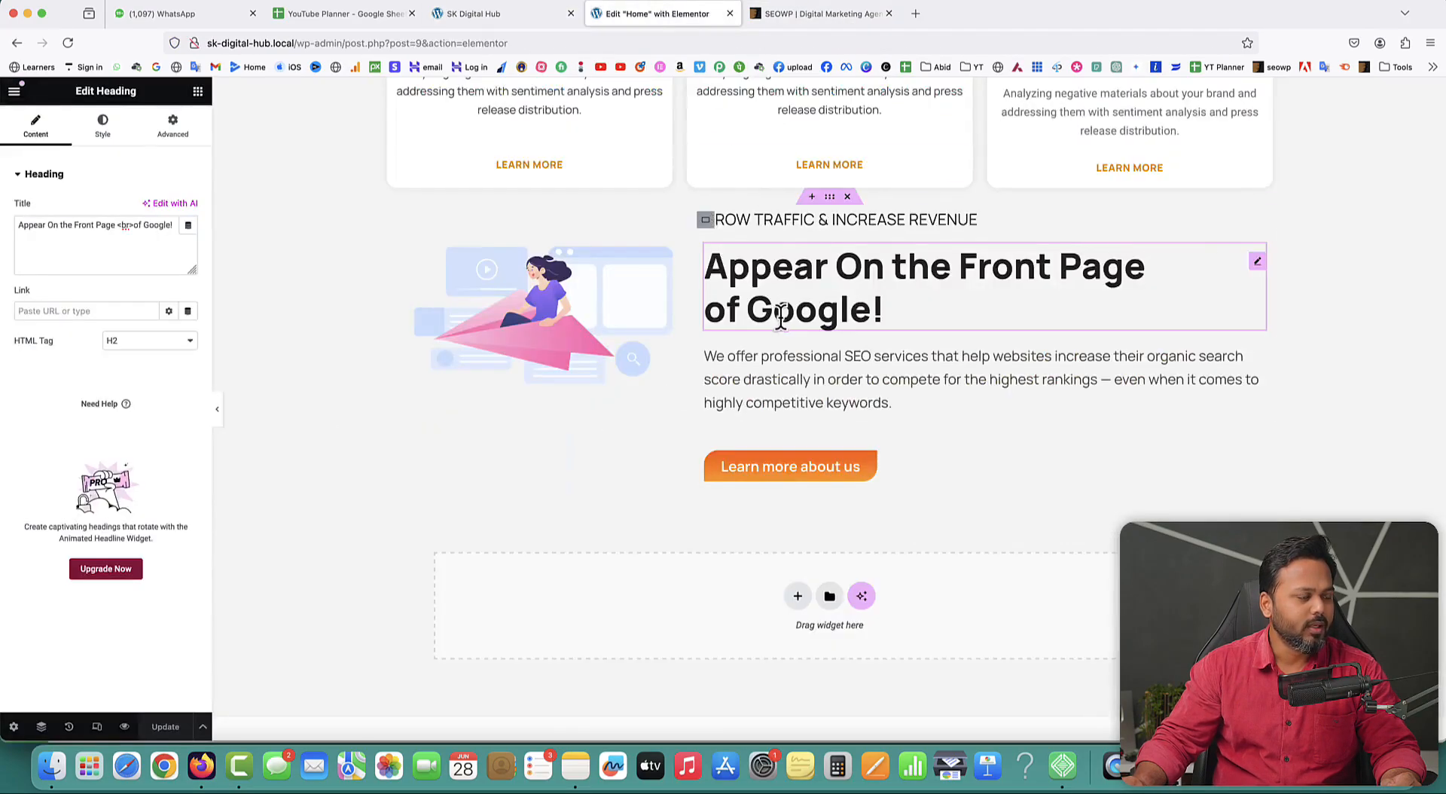
pyautogui.click(842, 219)
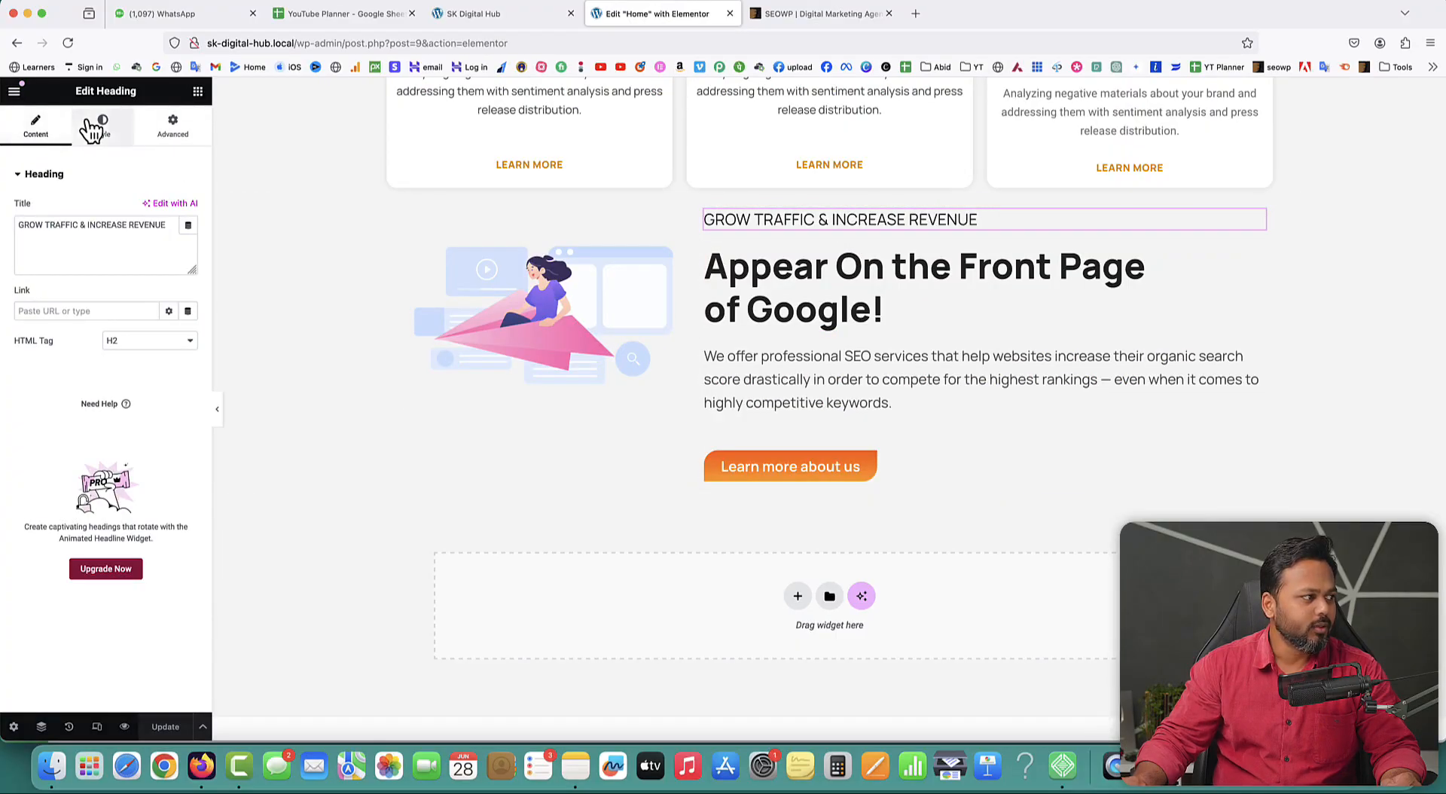
pyautogui.click(93, 128)
pyautogui.click(188, 266)
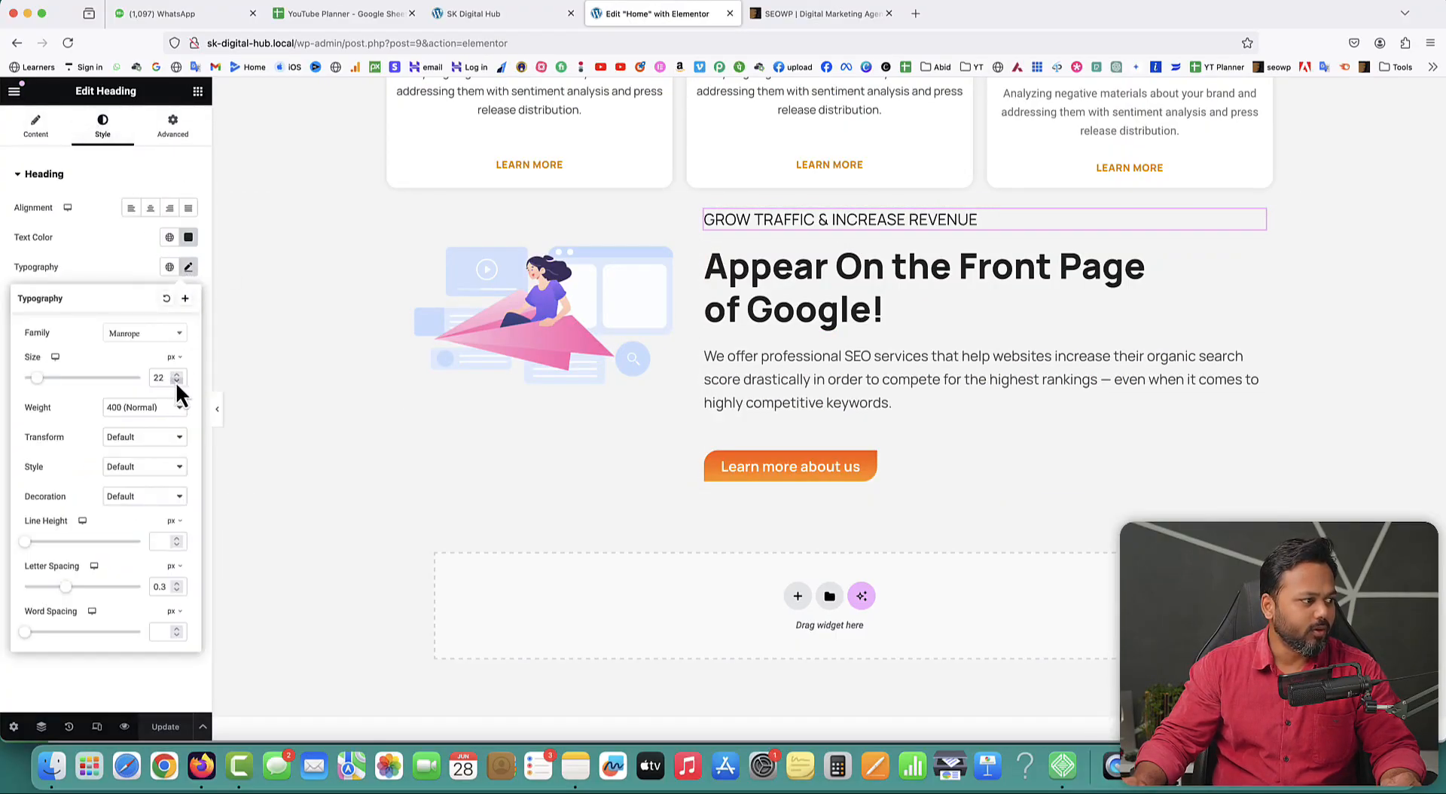
pyautogui.click(176, 381)
pyautogui.click(176, 381)
pyautogui.click(134, 407)
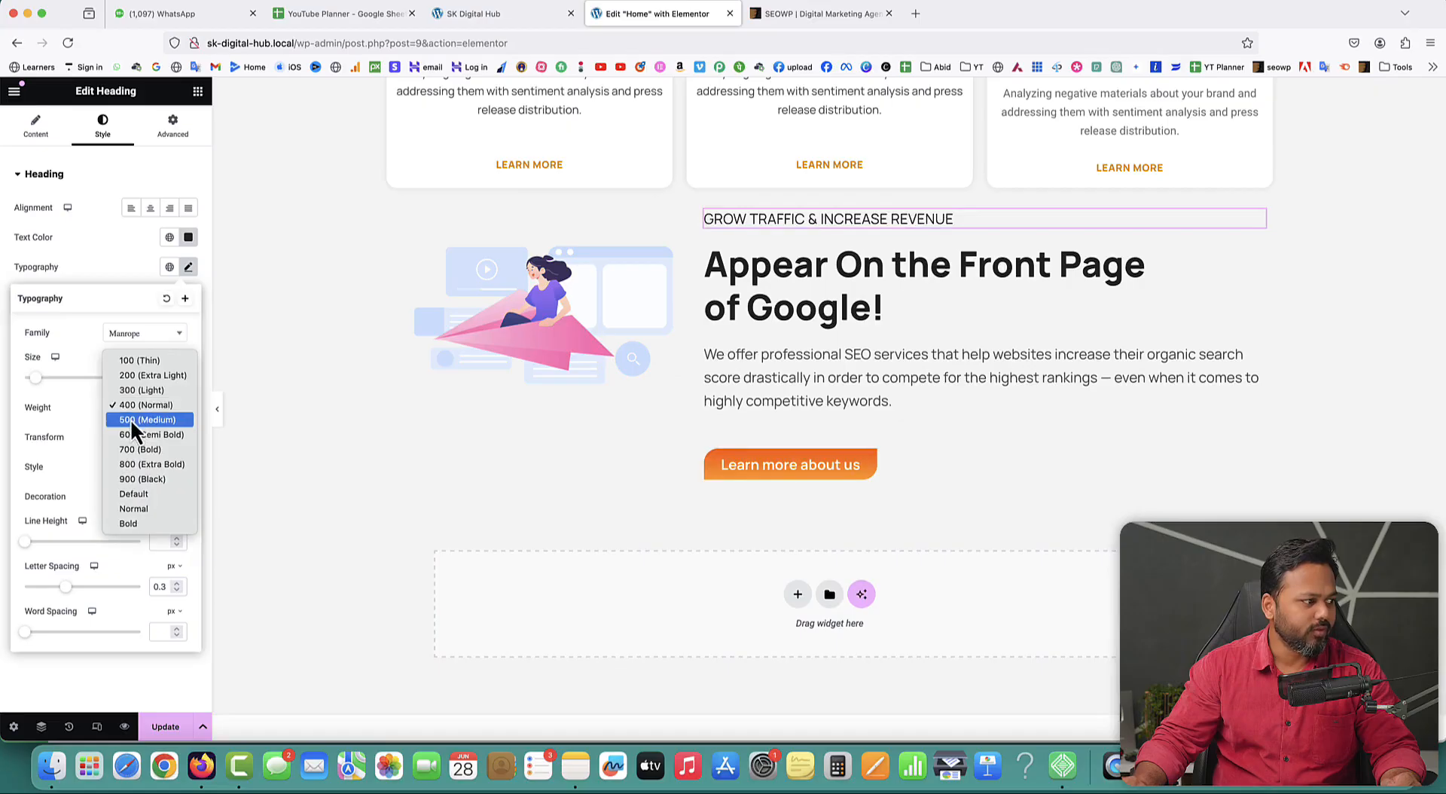
pyautogui.click(132, 420)
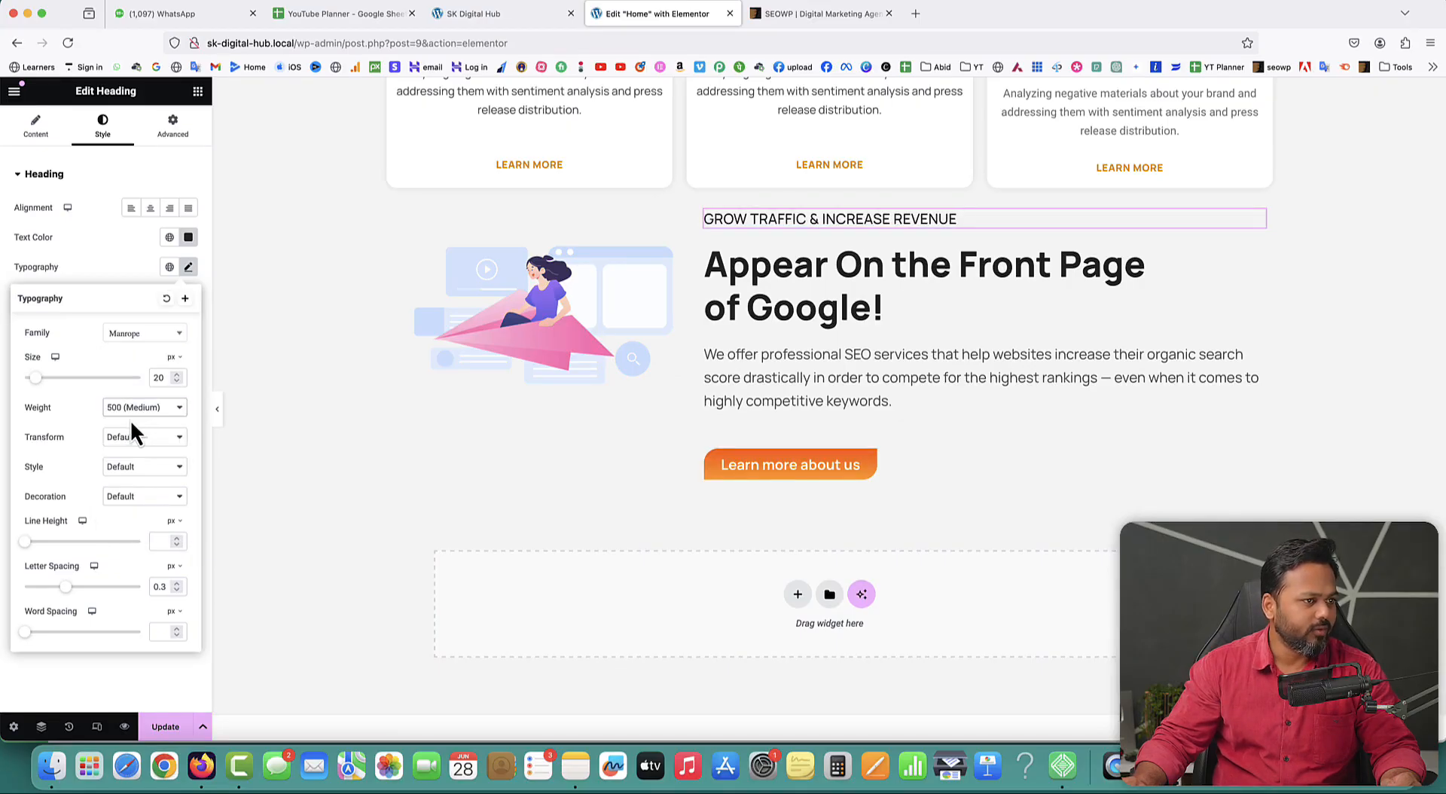
pyautogui.click(759, 12)
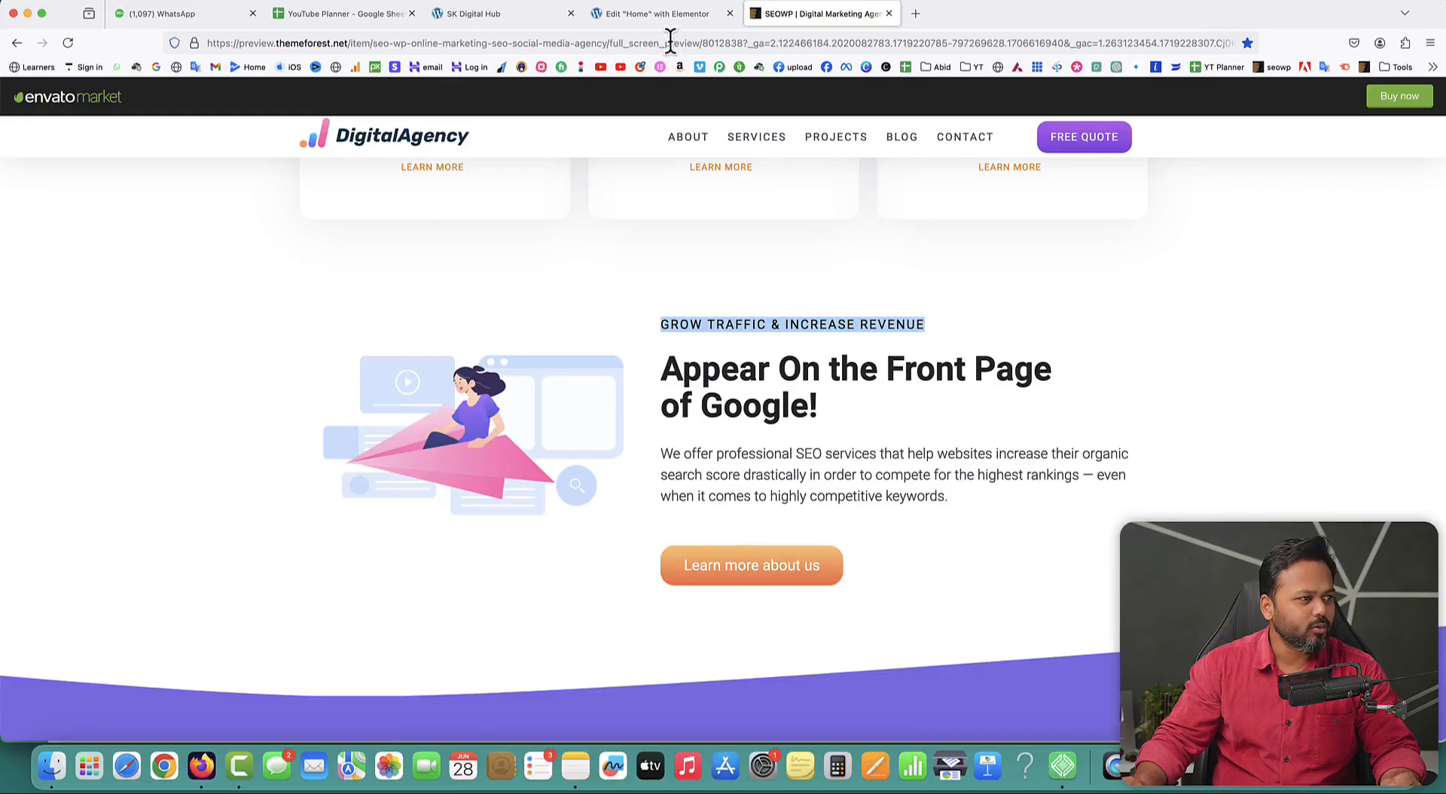
pyautogui.click(649, 13)
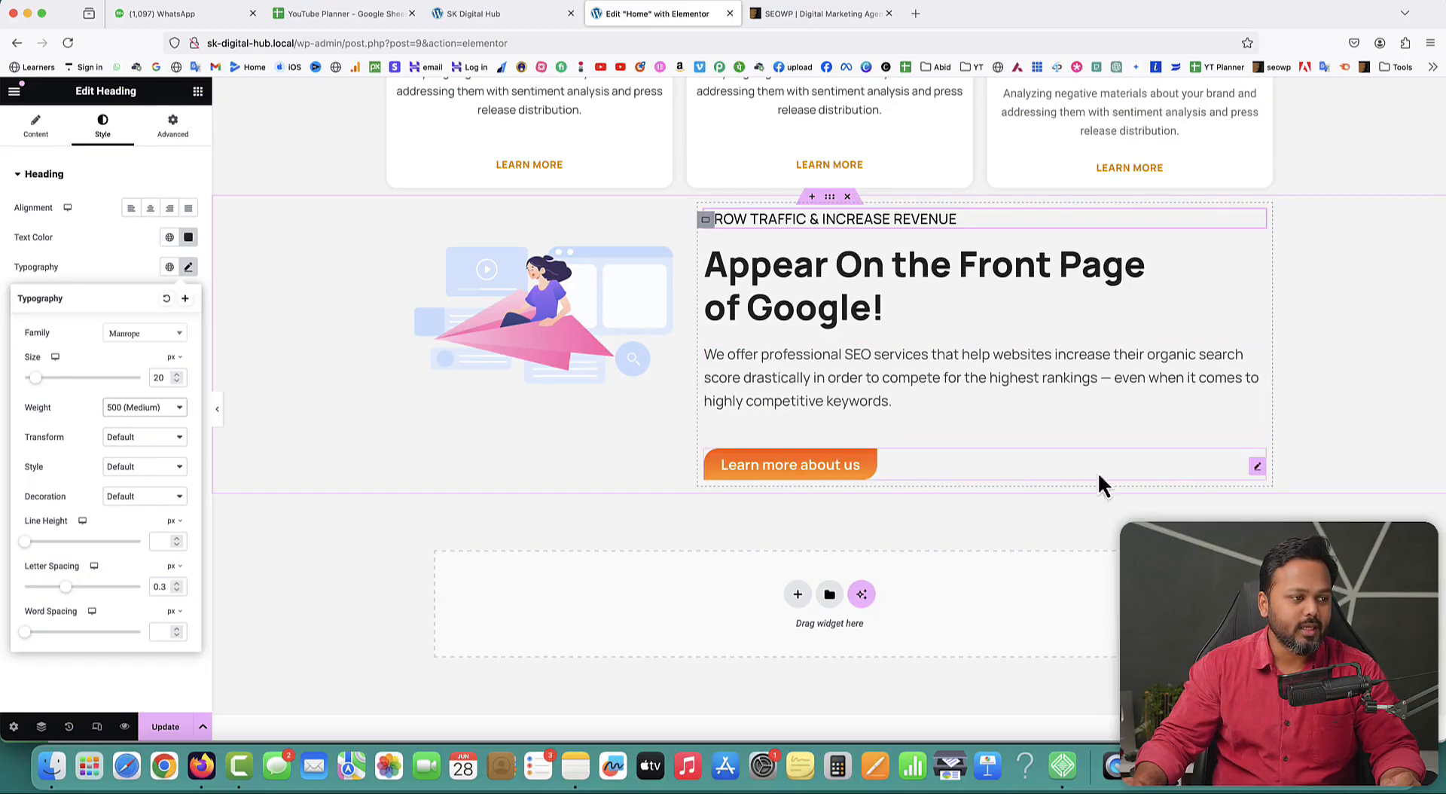
# Step: Unlink the "Learn more about us" button's margins and set its top margin to -27 px
pyautogui.click(1258, 468)
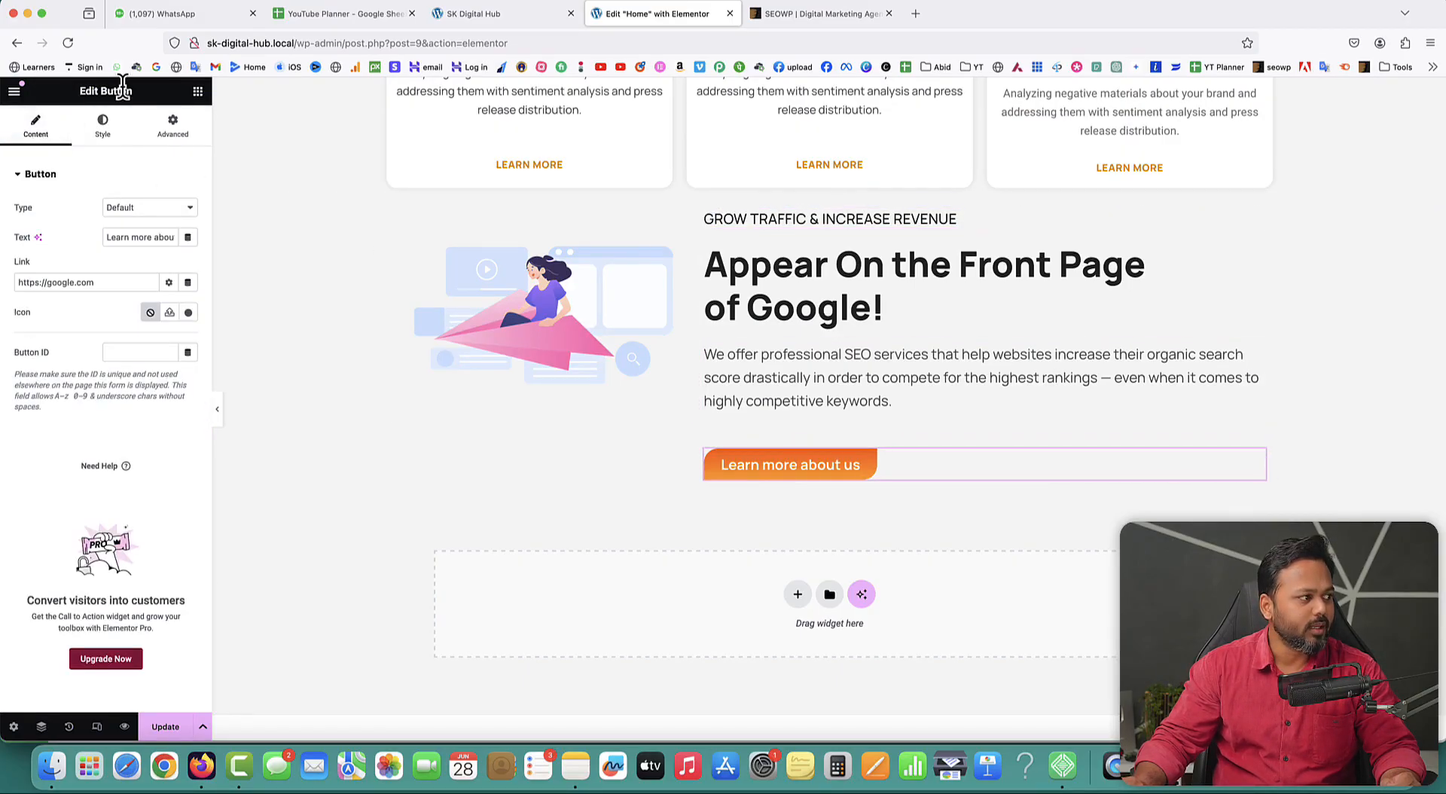
pyautogui.click(176, 129)
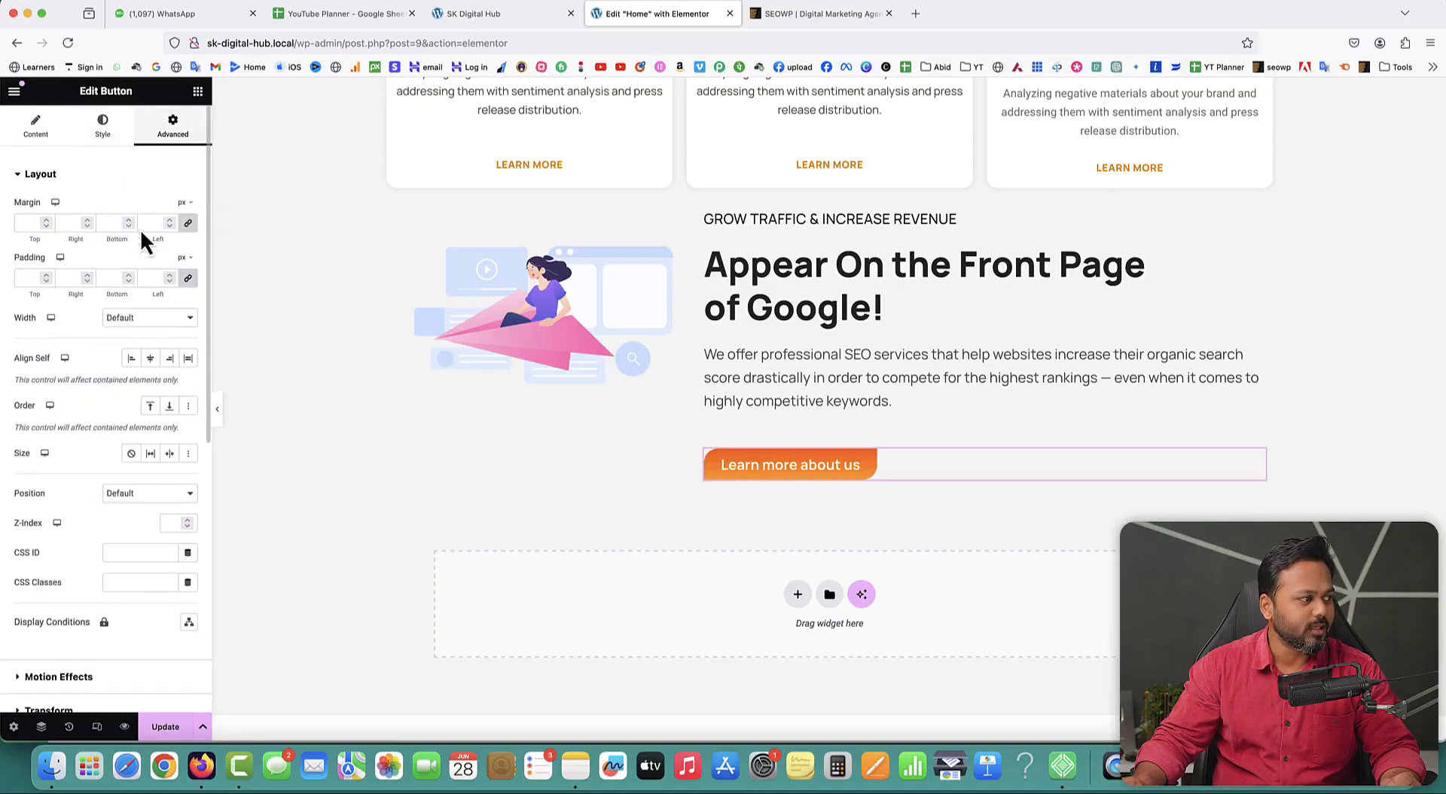
pyautogui.click(190, 225)
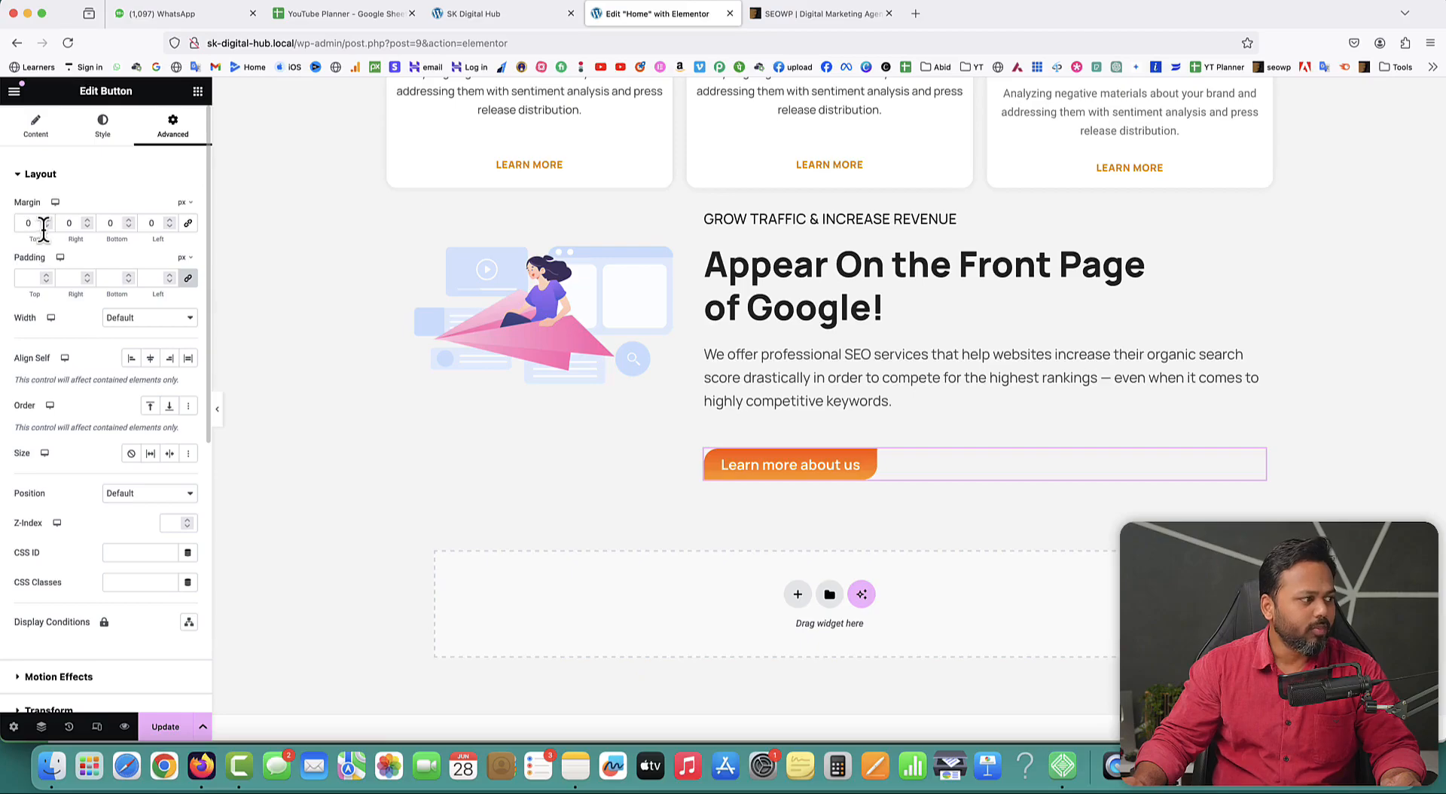
pyautogui.moveTo(47, 228); pyautogui.dragTo(47, 229)
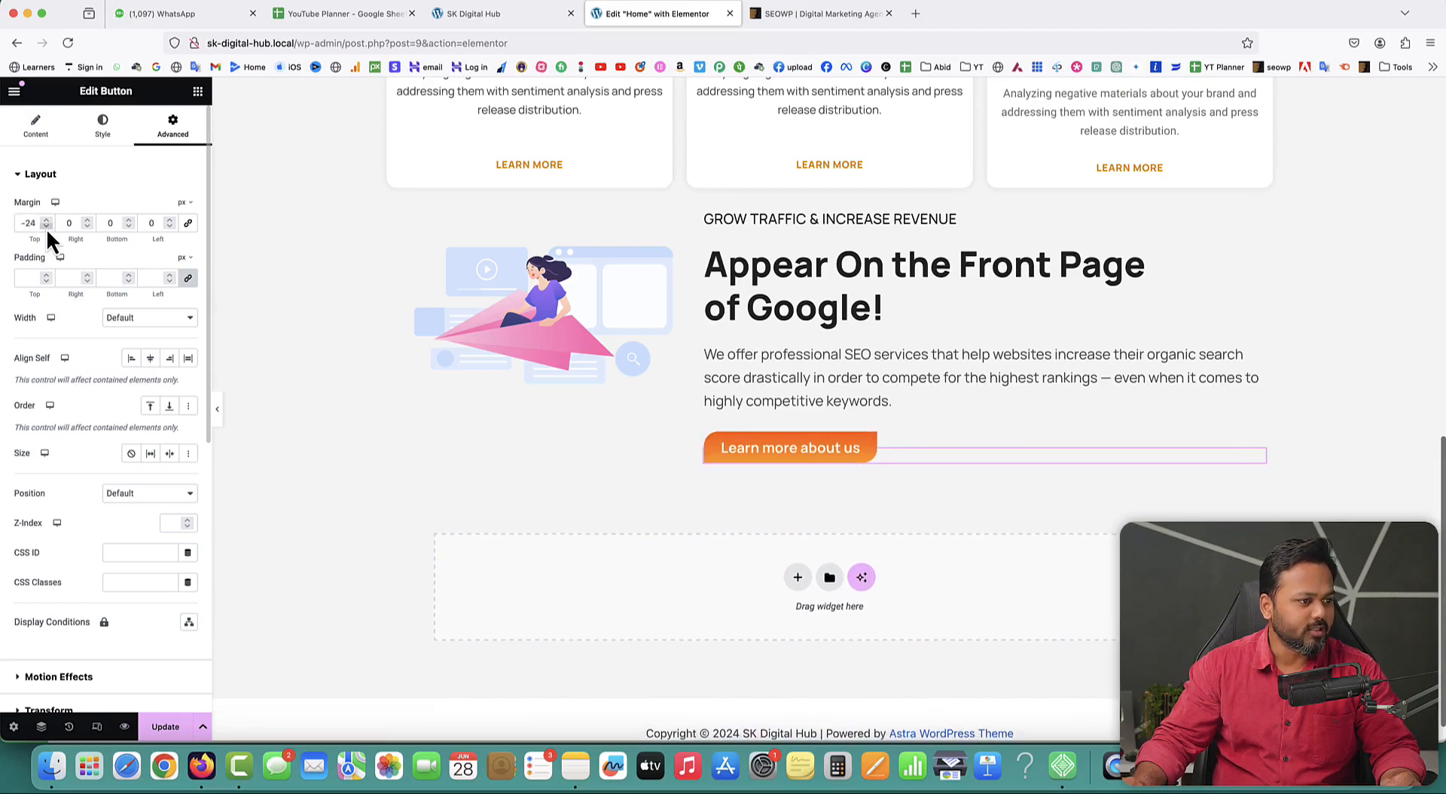
pyautogui.click(47, 228)
pyautogui.click(47, 229)
pyautogui.click(47, 228)
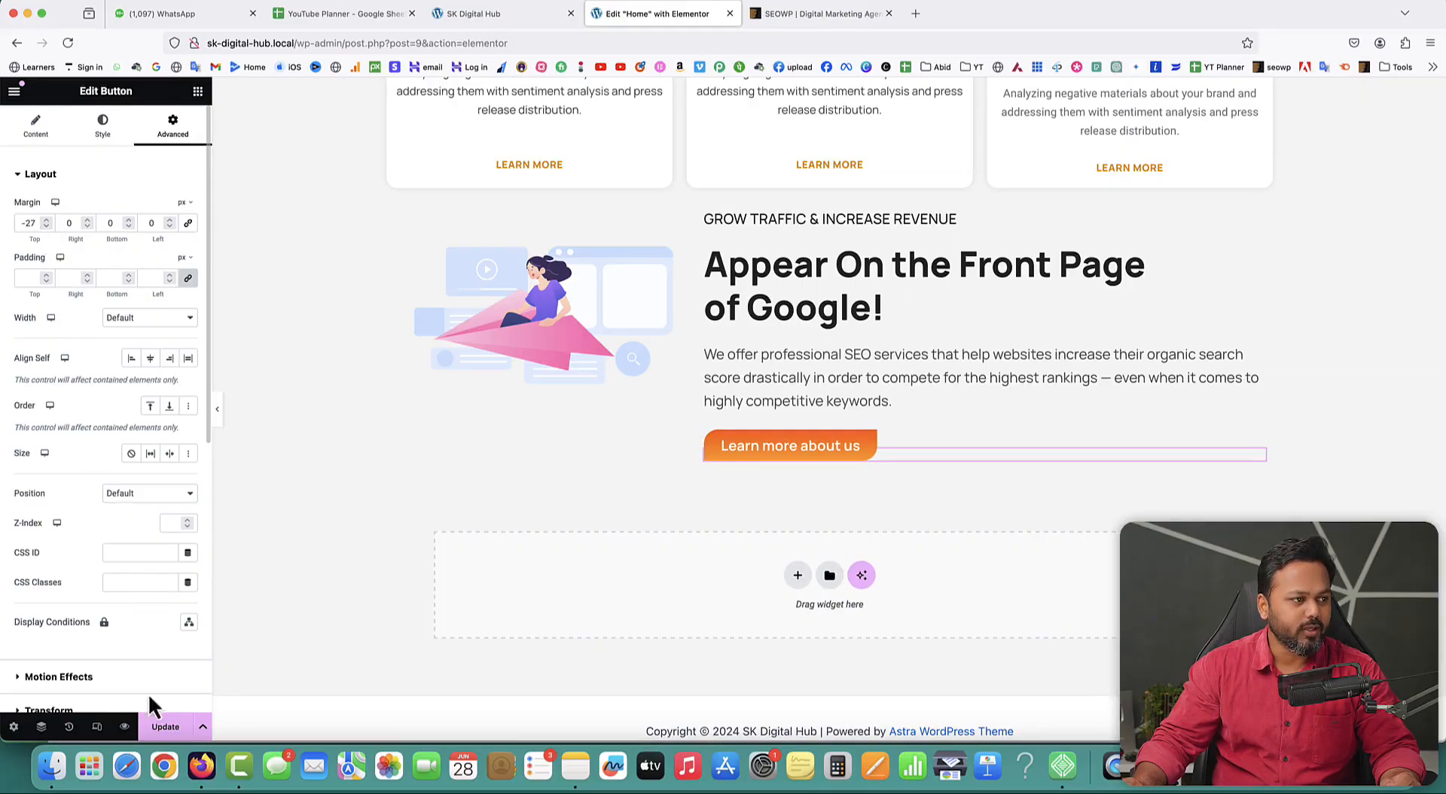
# Step: Update the page, reload the live site, and compare the gap between the service cards and this section with the SEOWP reference
pyautogui.click(165, 726)
pyautogui.click(484, 15)
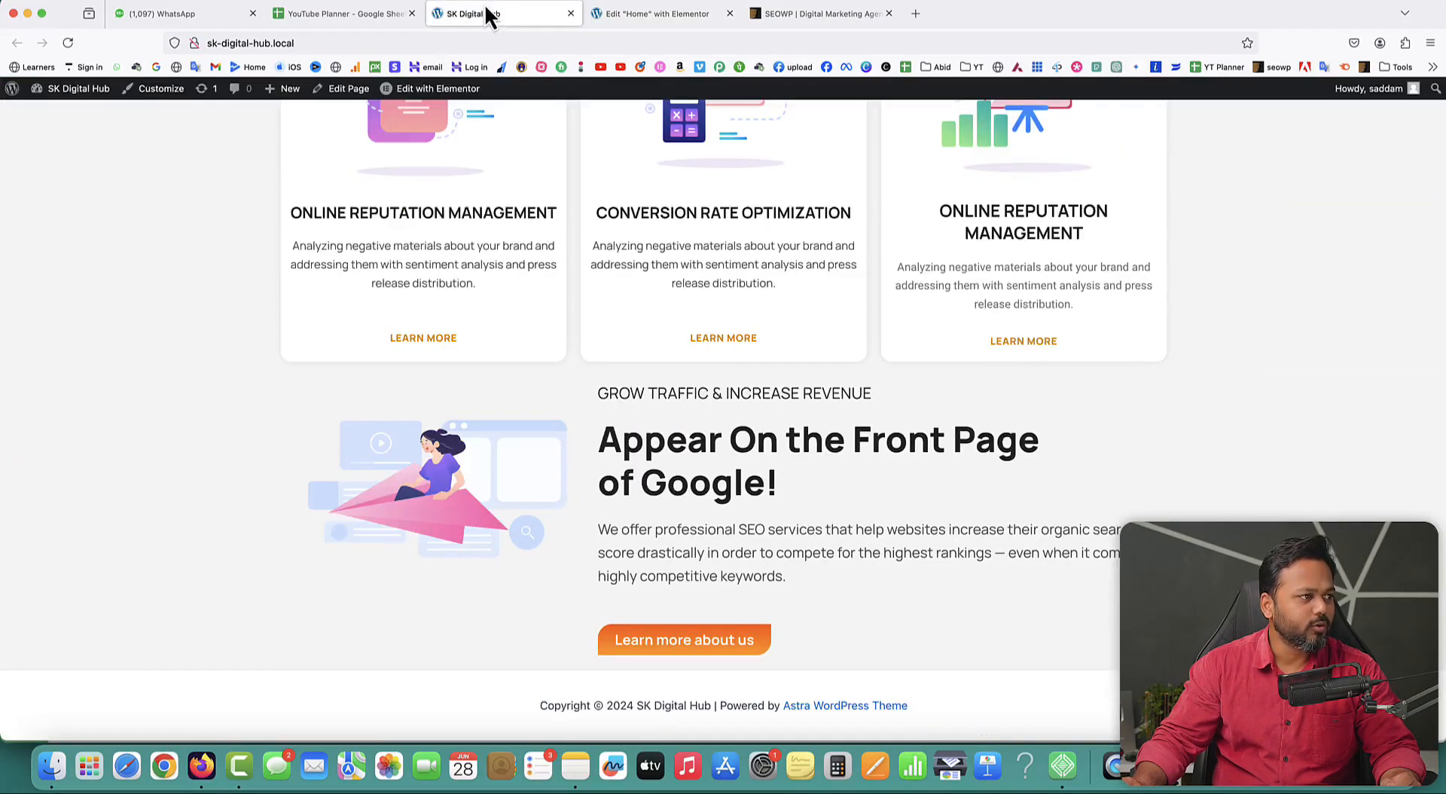
pyautogui.click(68, 43)
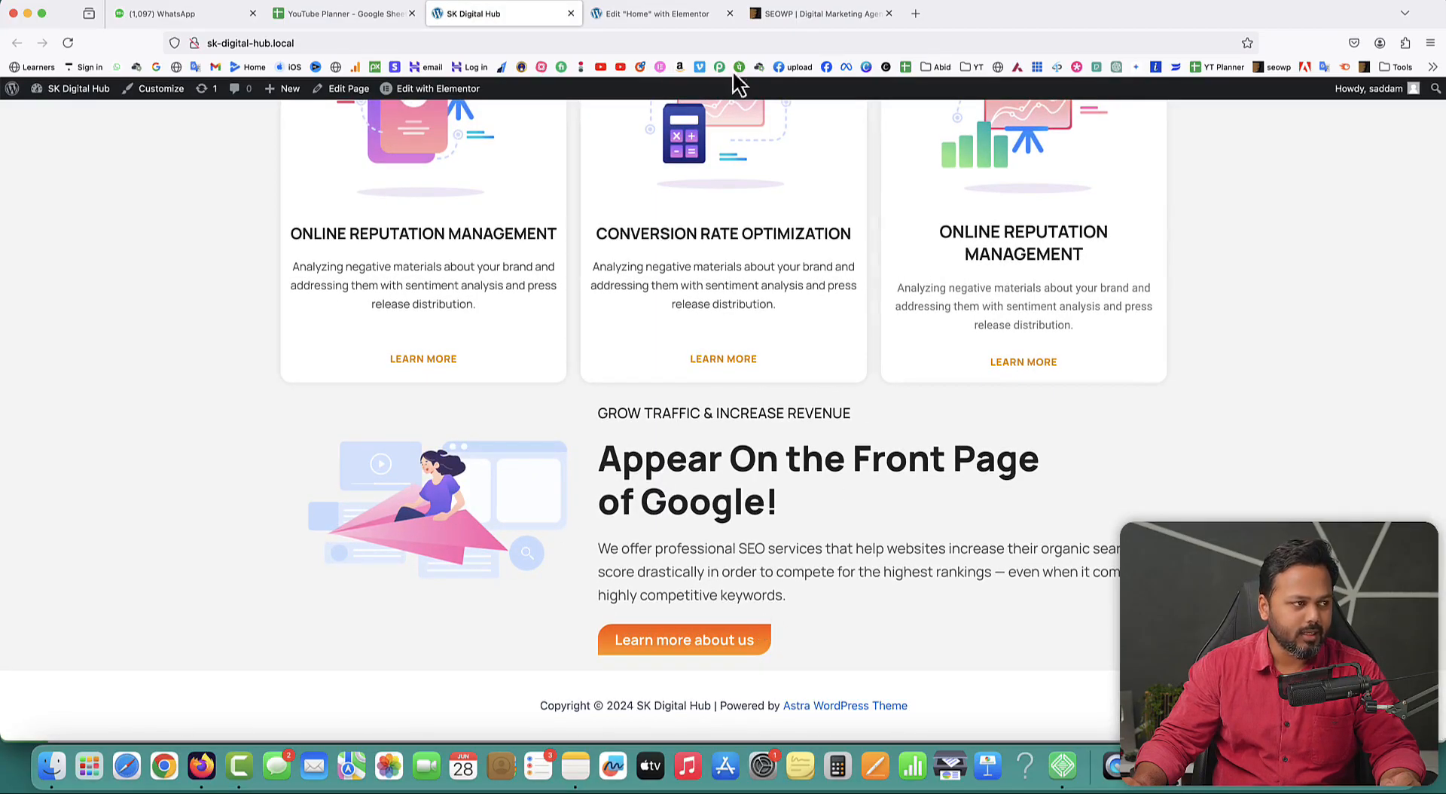
pyautogui.click(779, 15)
pyautogui.scroll(3, 979, 391)
pyautogui.click(1122, 451)
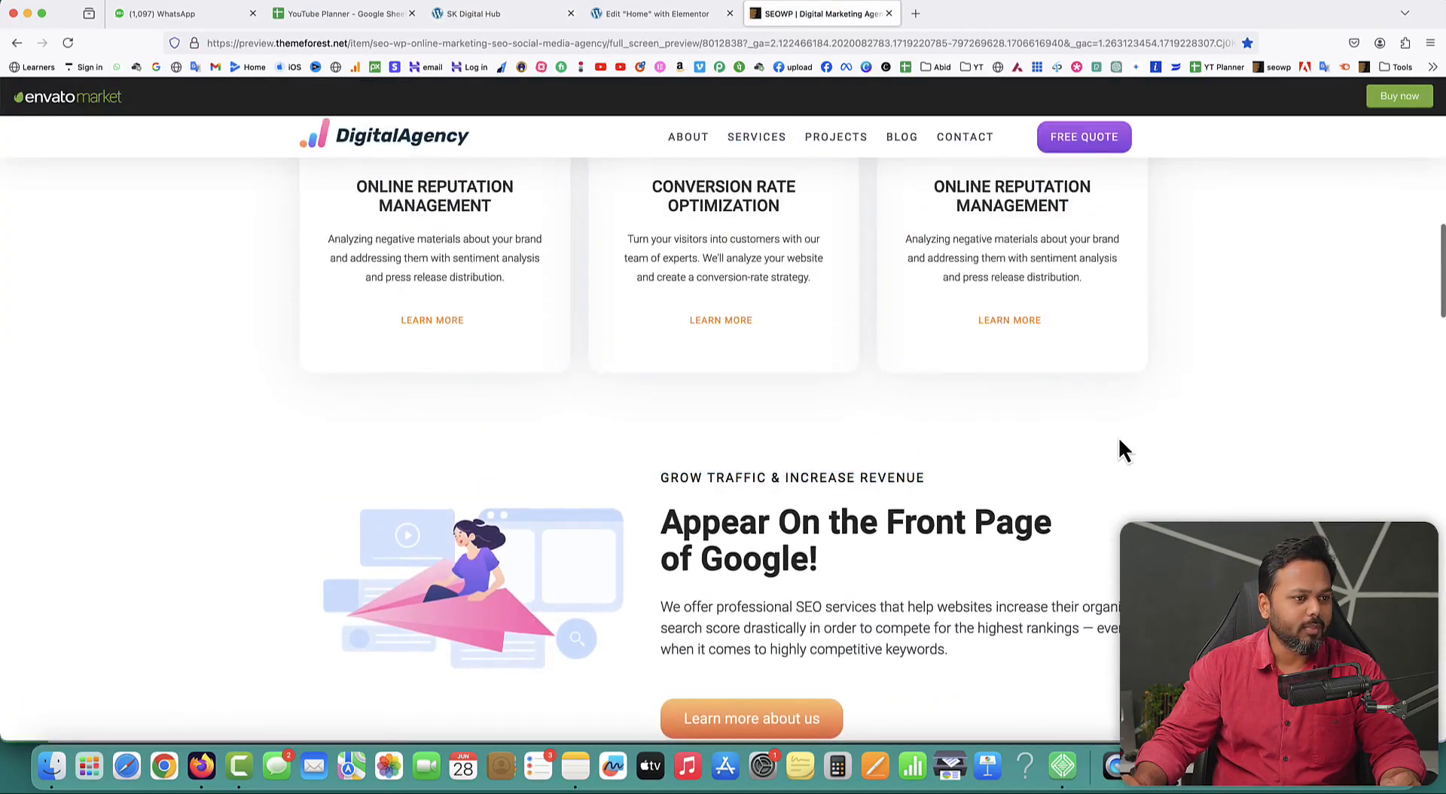
pyautogui.scroll(3, 1122, 448)
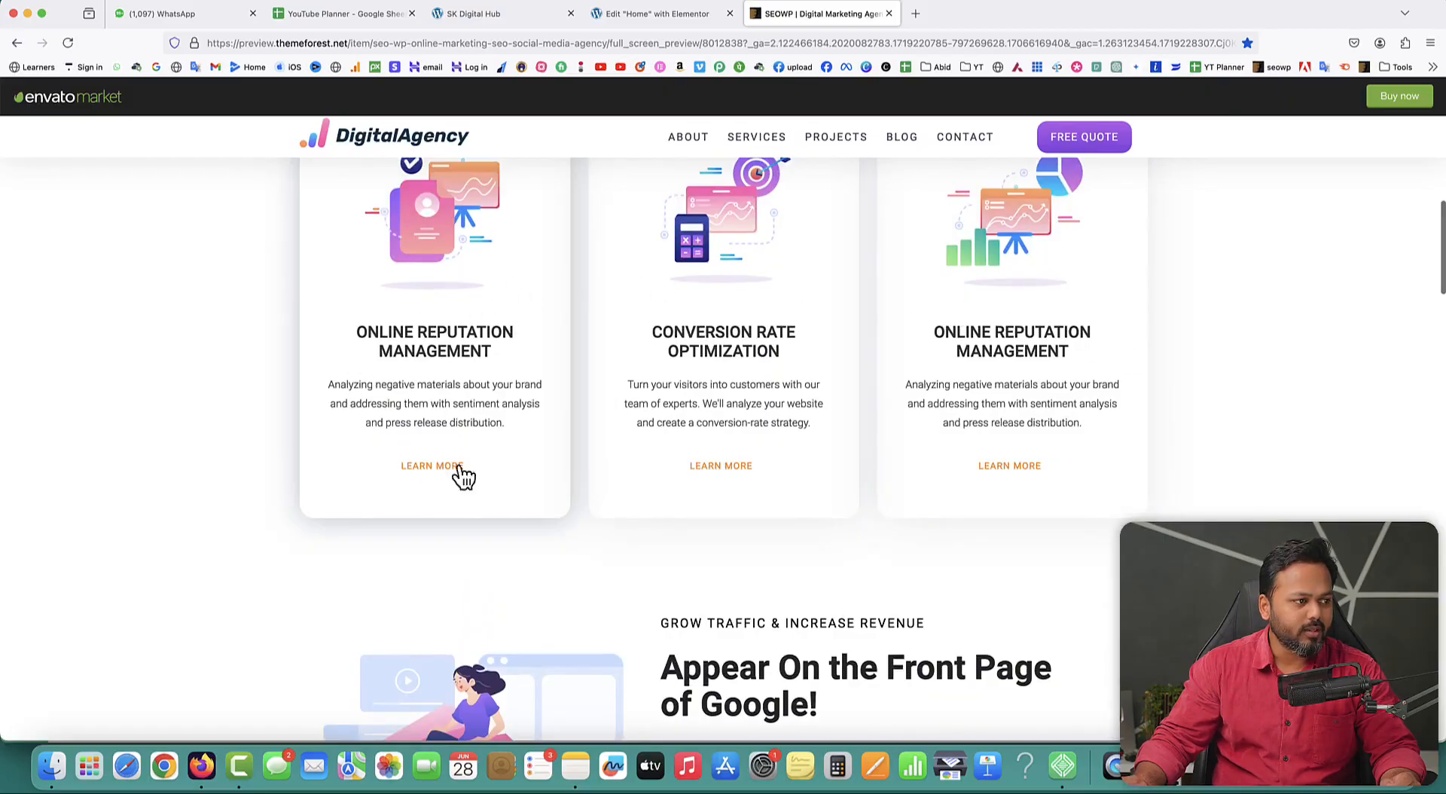
pyautogui.scroll(-5, 648, 361)
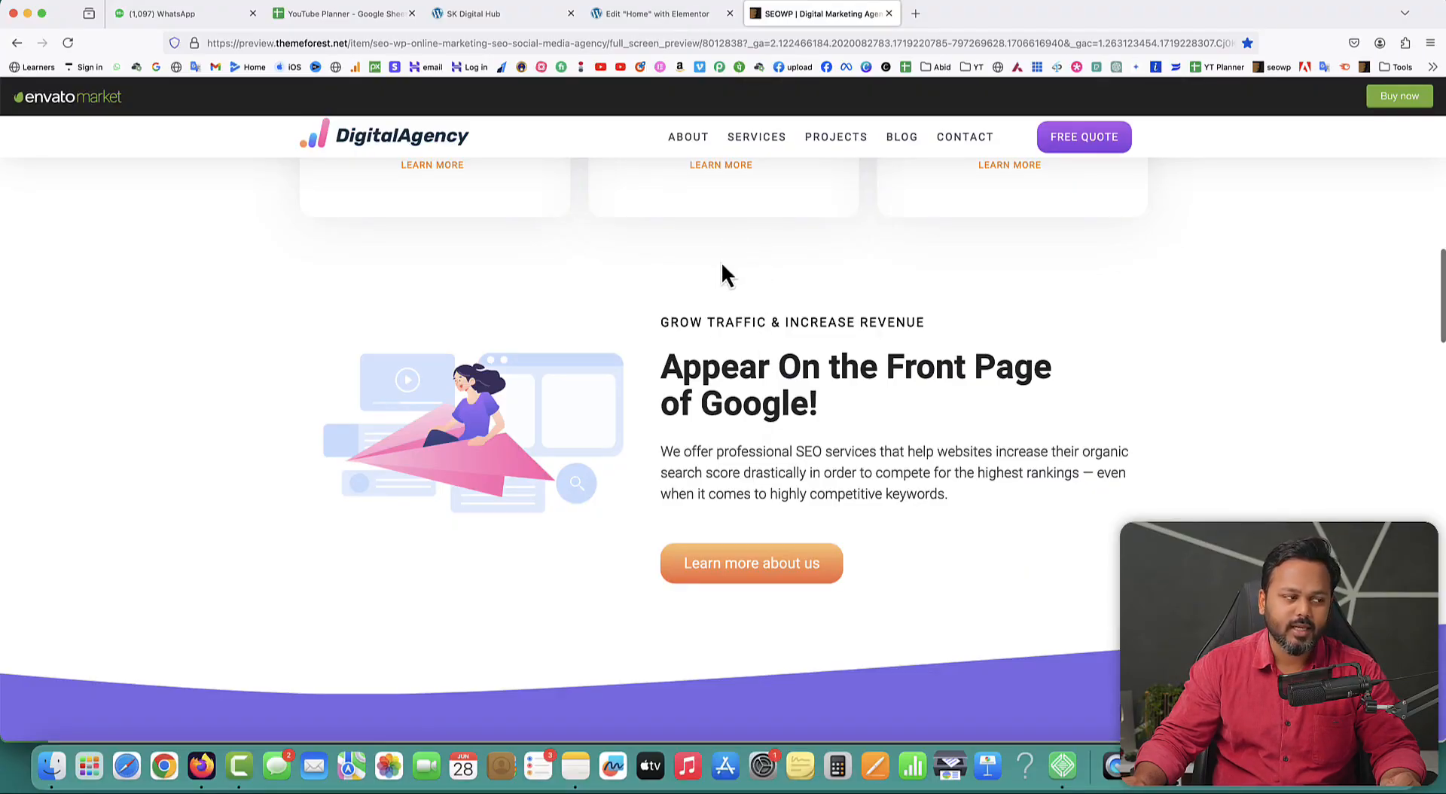
pyautogui.click(494, 14)
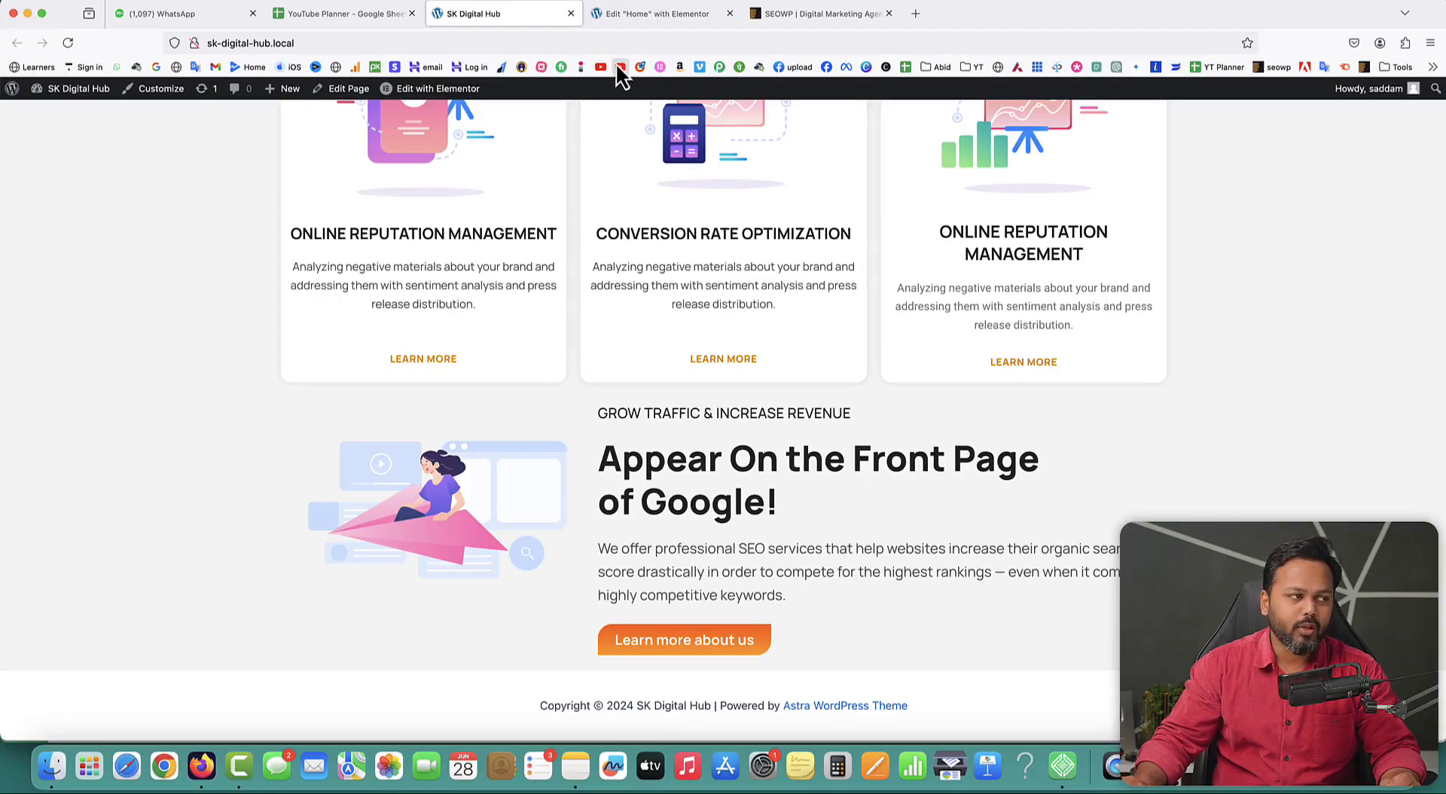
# Step: Unlink the margins of the container holding the "Appear On the Front Page of Google!" section and set its top margin to 80 px
pyautogui.click(640, 15)
pyautogui.scroll(1, 854, 349)
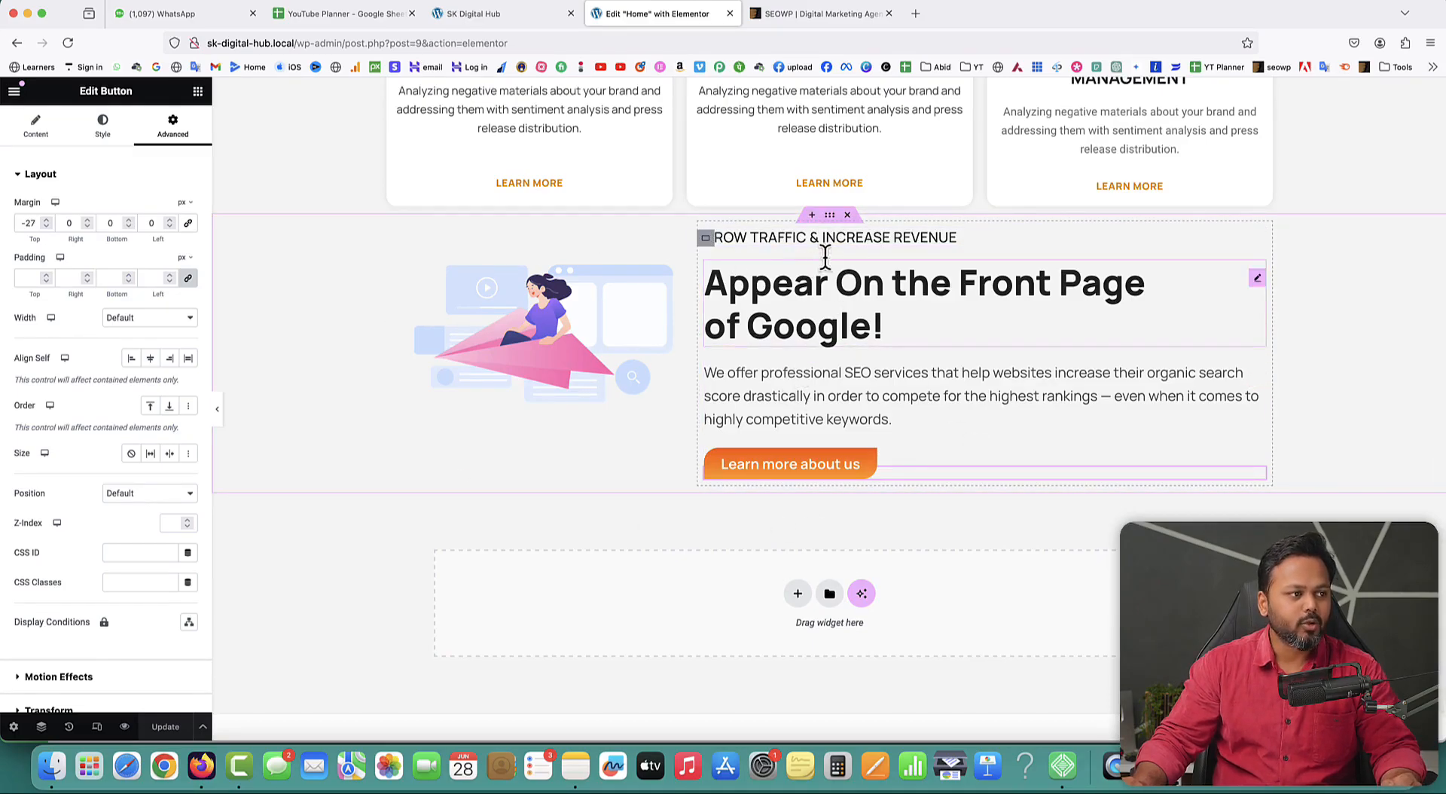
pyautogui.click(830, 216)
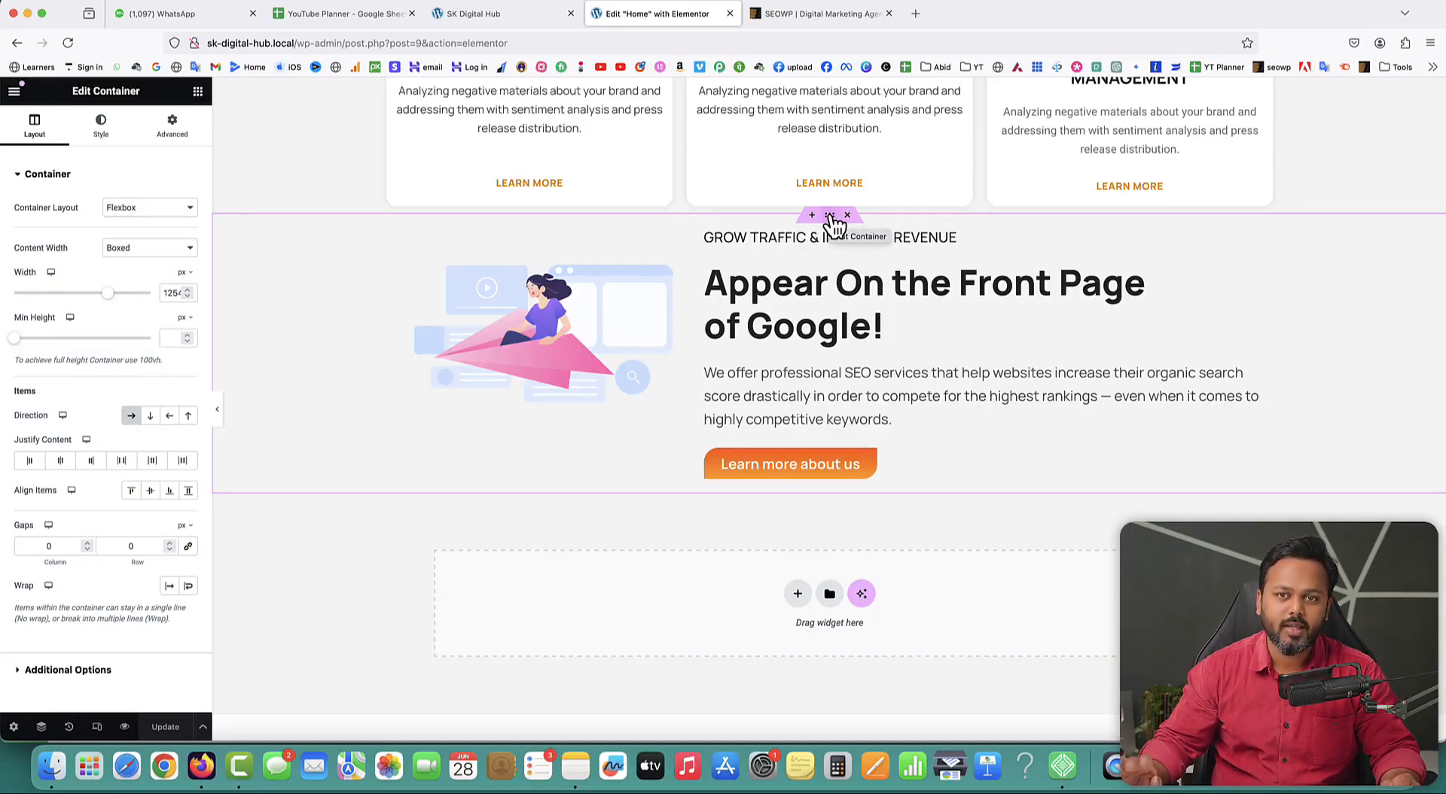
pyautogui.rightClick(831, 216)
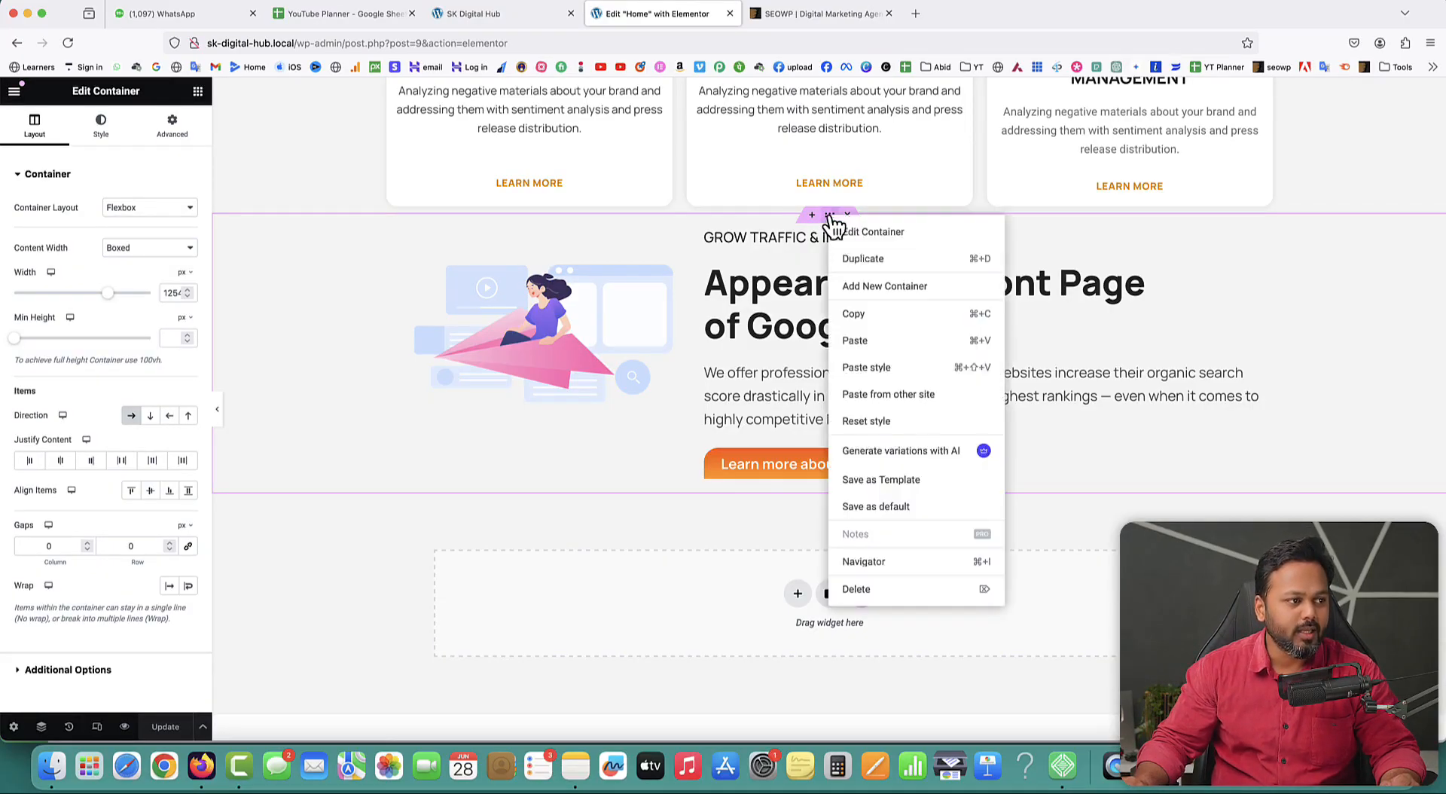
pyautogui.click(848, 232)
pyautogui.click(172, 125)
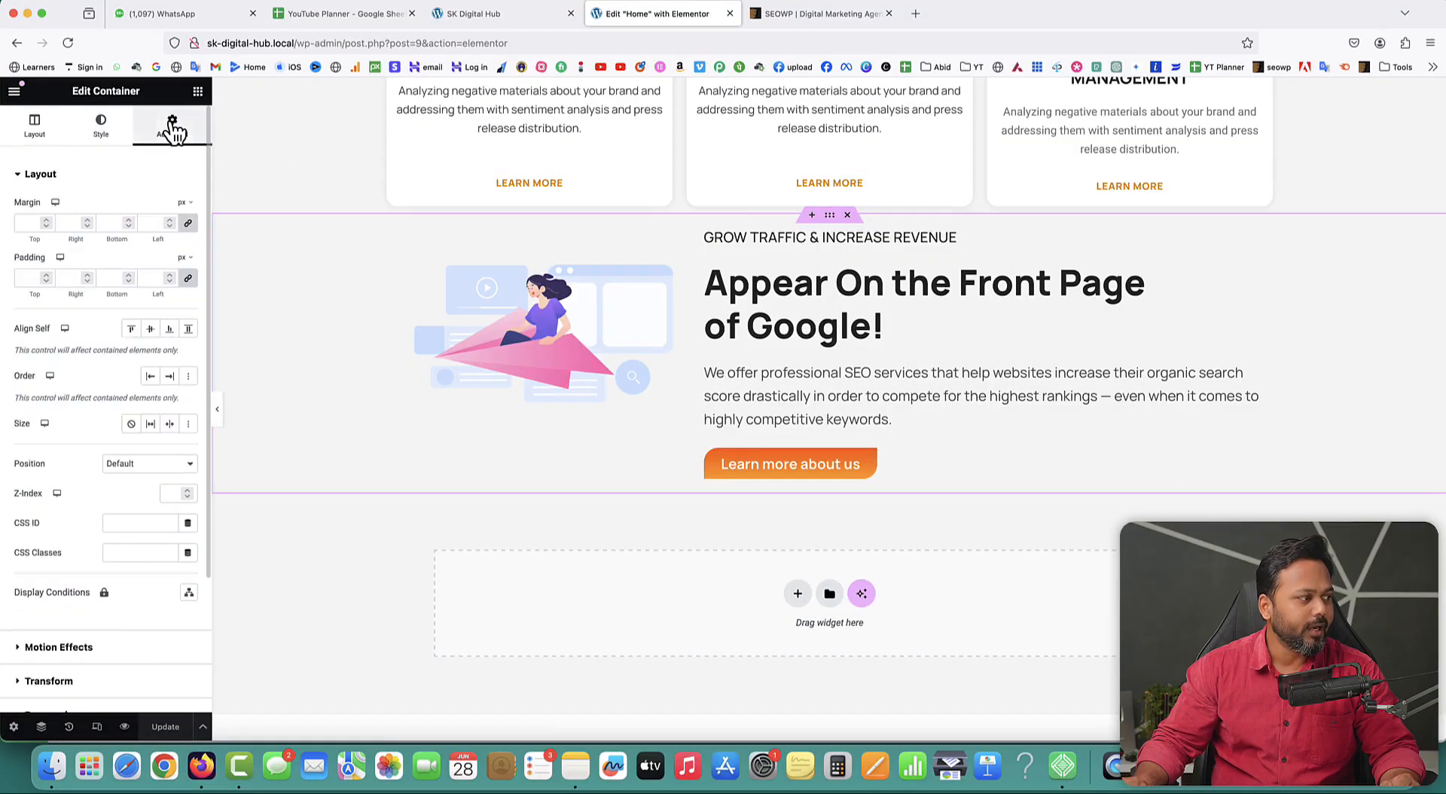
pyautogui.click(189, 225)
pyautogui.moveTo(47, 220); pyautogui.dragTo(48, 220)
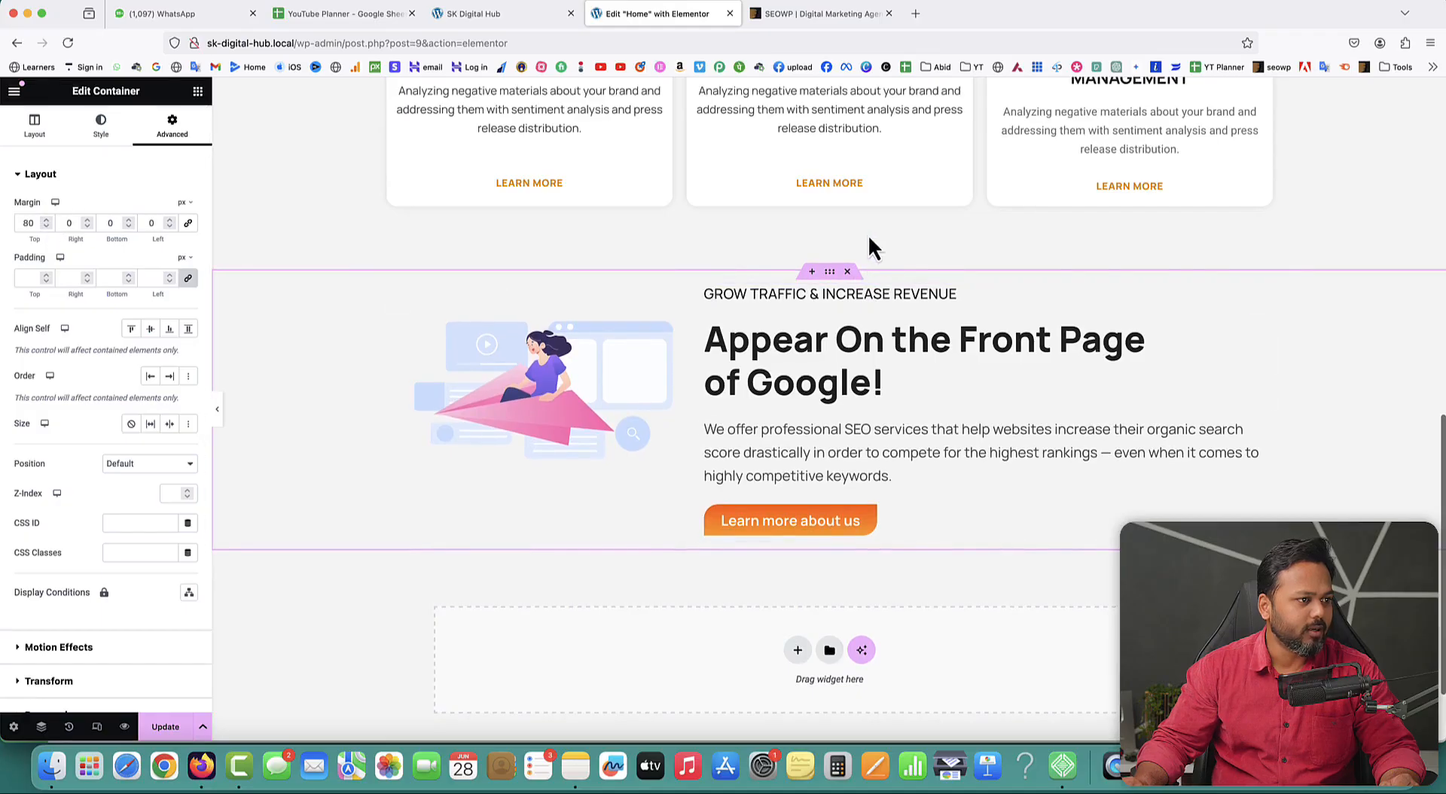
# Step: Update the page, reload the live site, and compare the section's illustration and spacing with the SEOWP reference
pyautogui.click(179, 726)
pyautogui.click(531, 14)
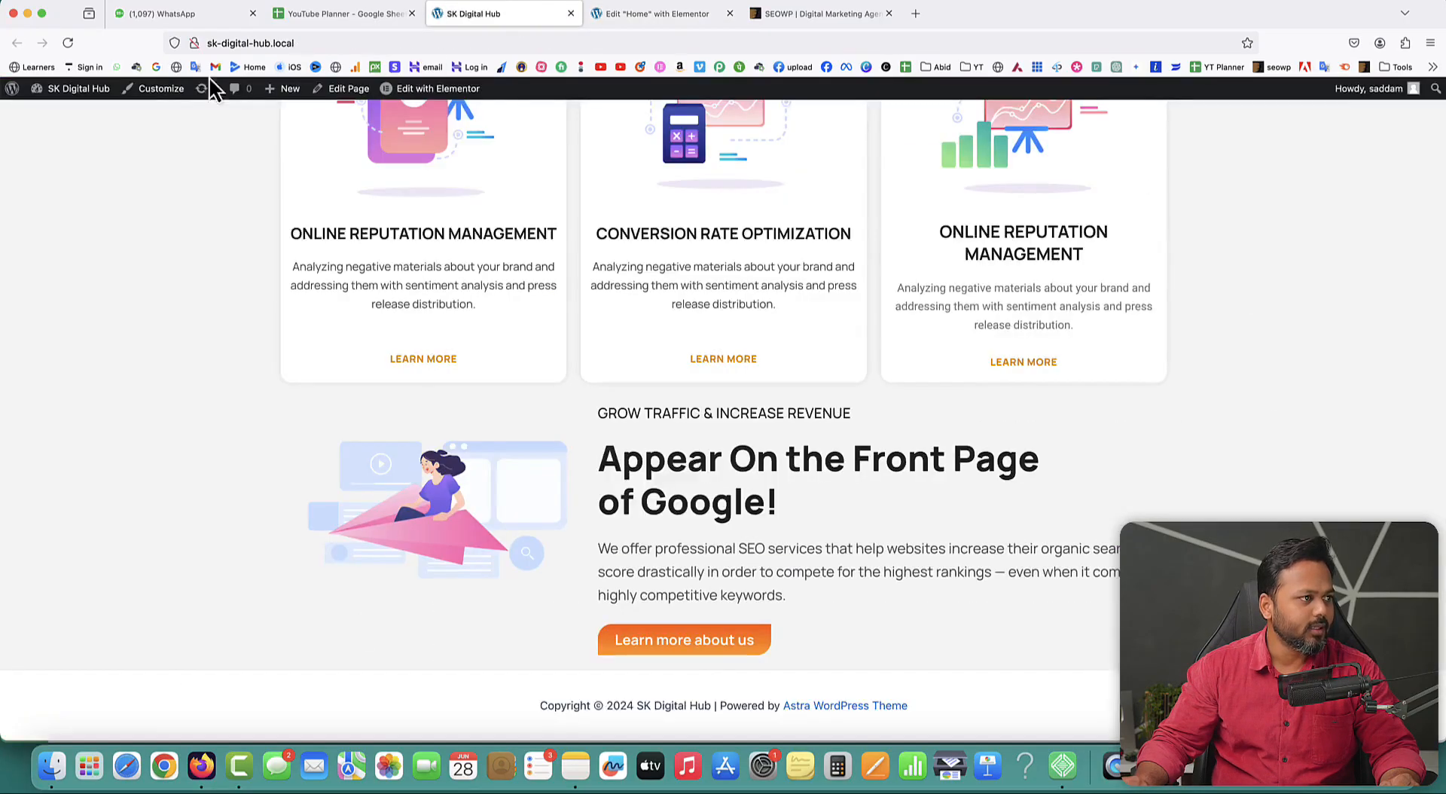
pyautogui.click(75, 44)
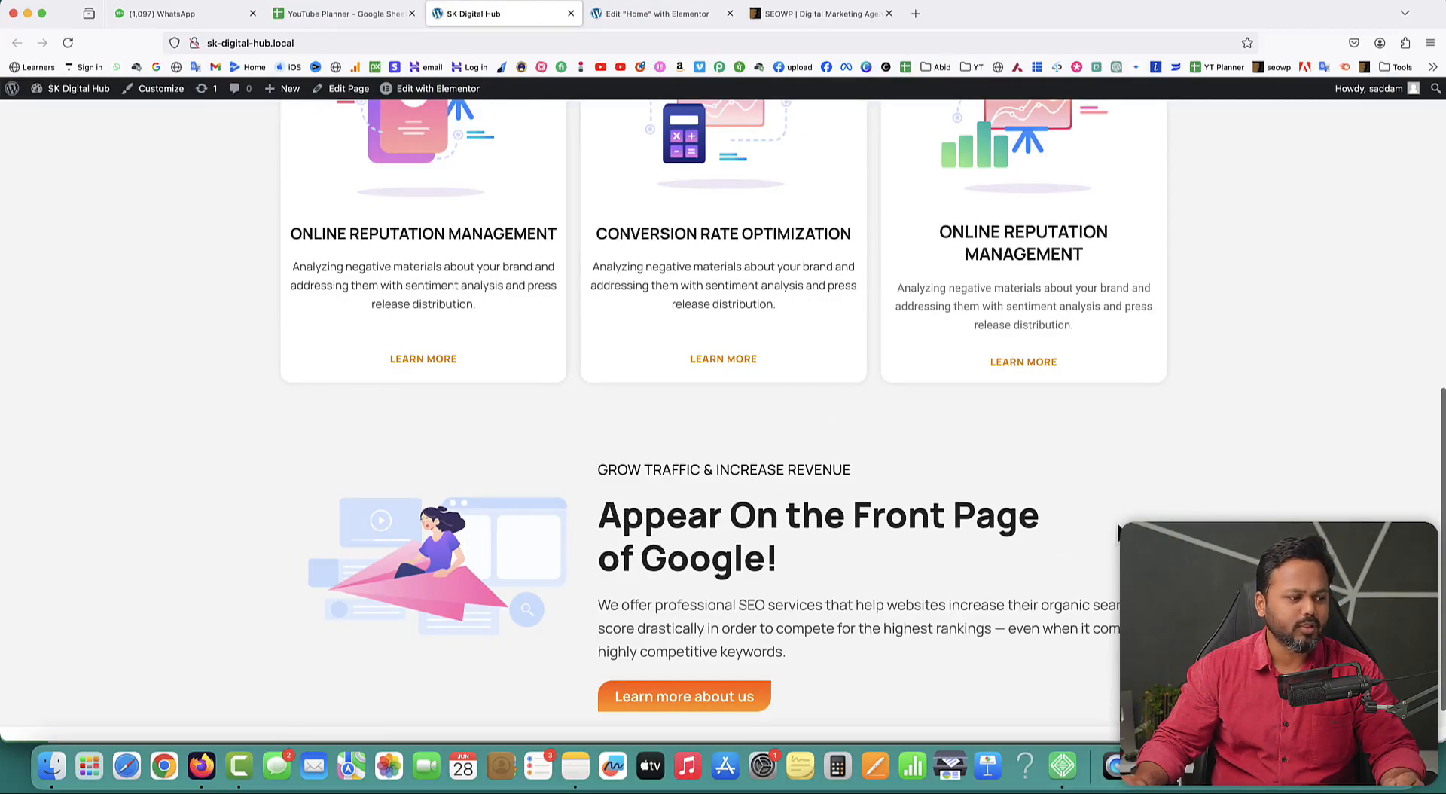
pyautogui.click(783, 38)
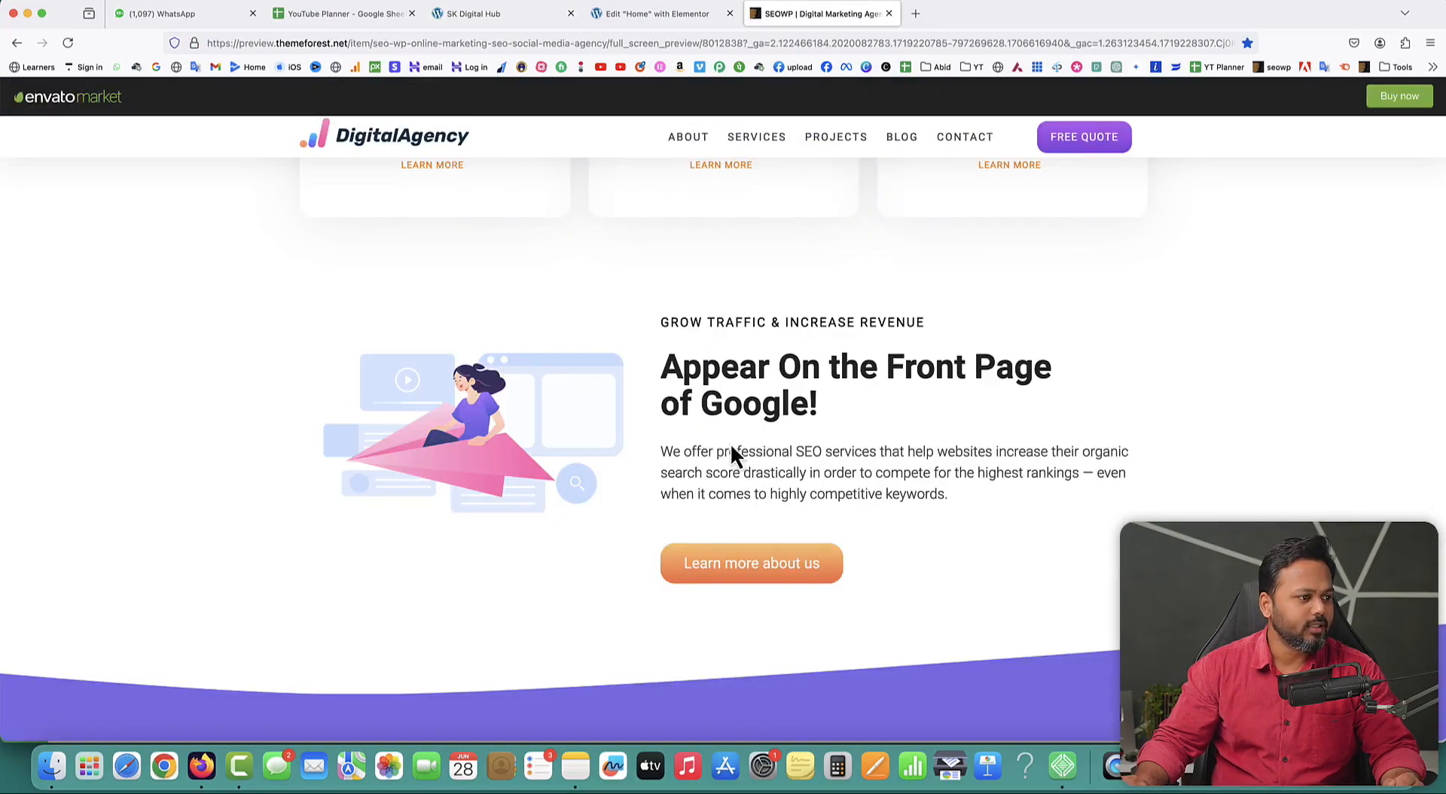
pyautogui.scroll(-1, 595, 354)
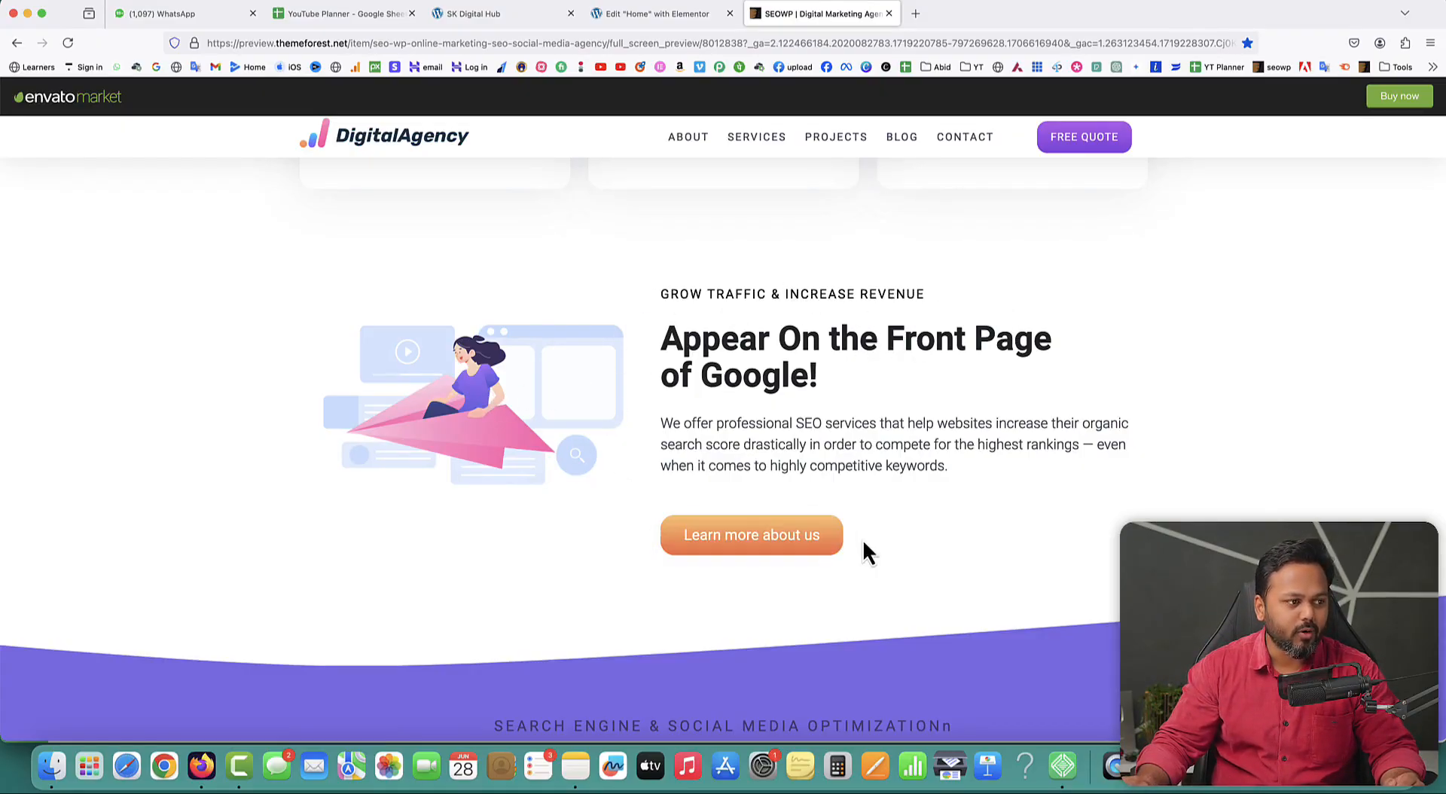
pyautogui.click(530, 22)
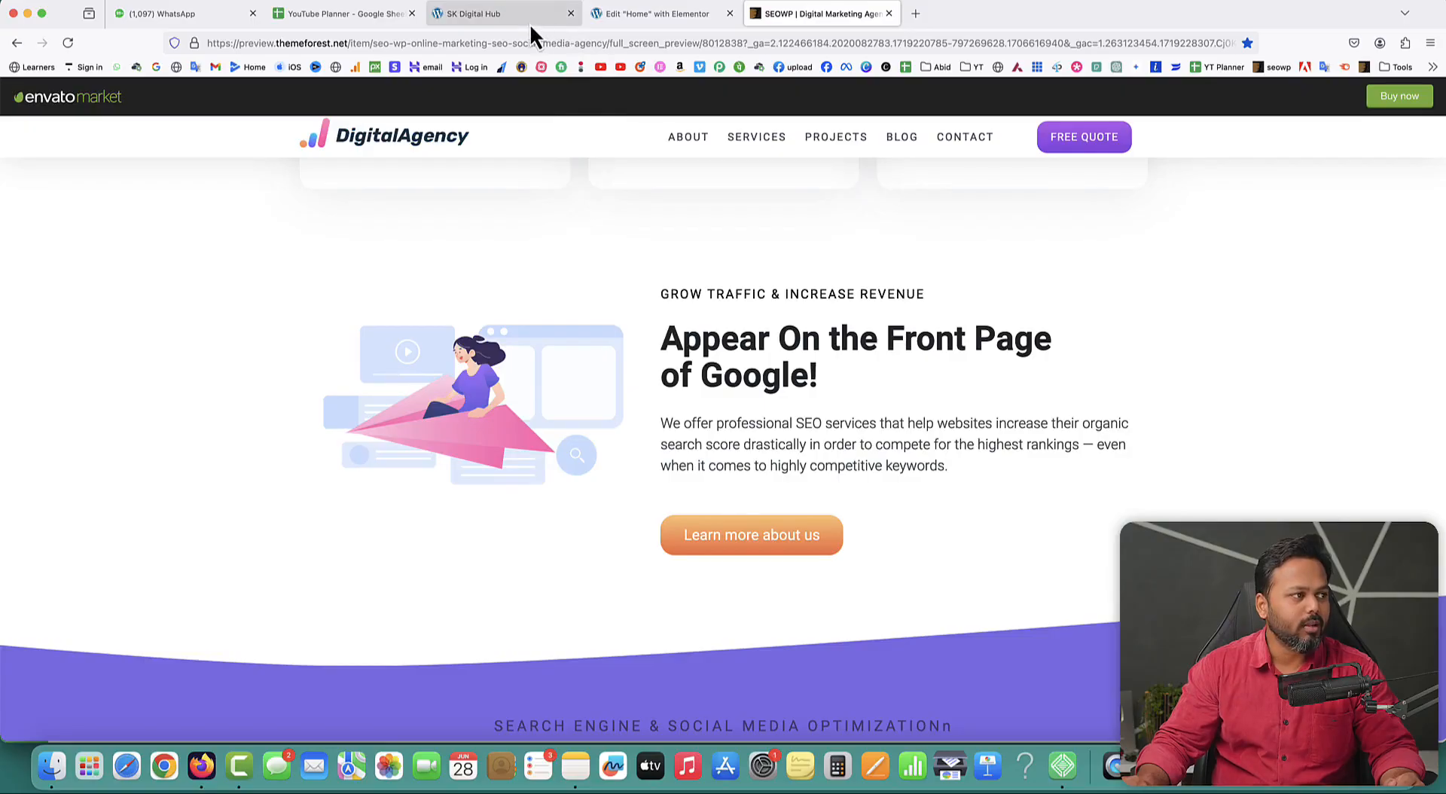
pyautogui.scroll(-2, 572, 444)
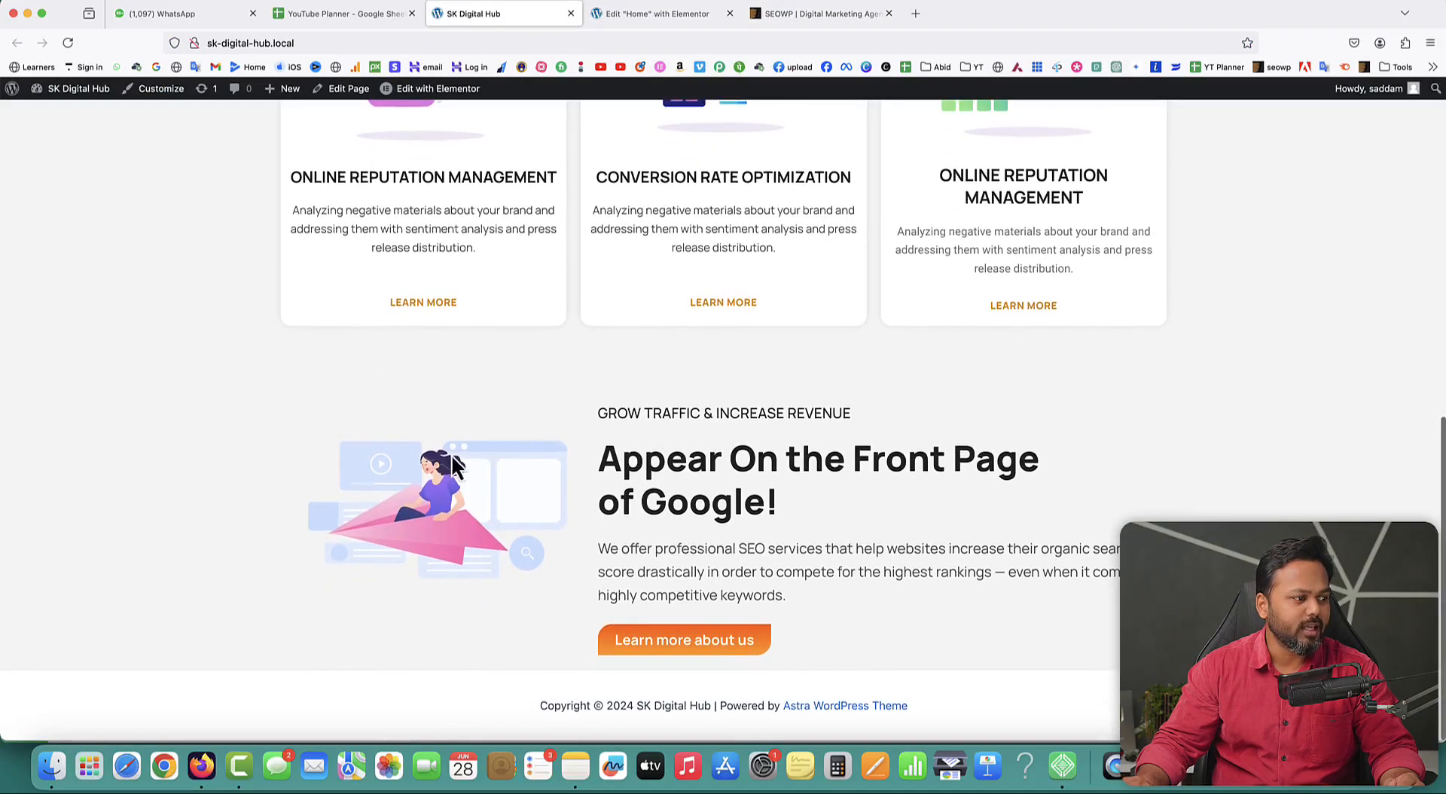
# Step: Centre the content of the illustration's container vertically in the "Appear On the Front Page of Google!" section of the Elementor page
pyautogui.click(649, 15)
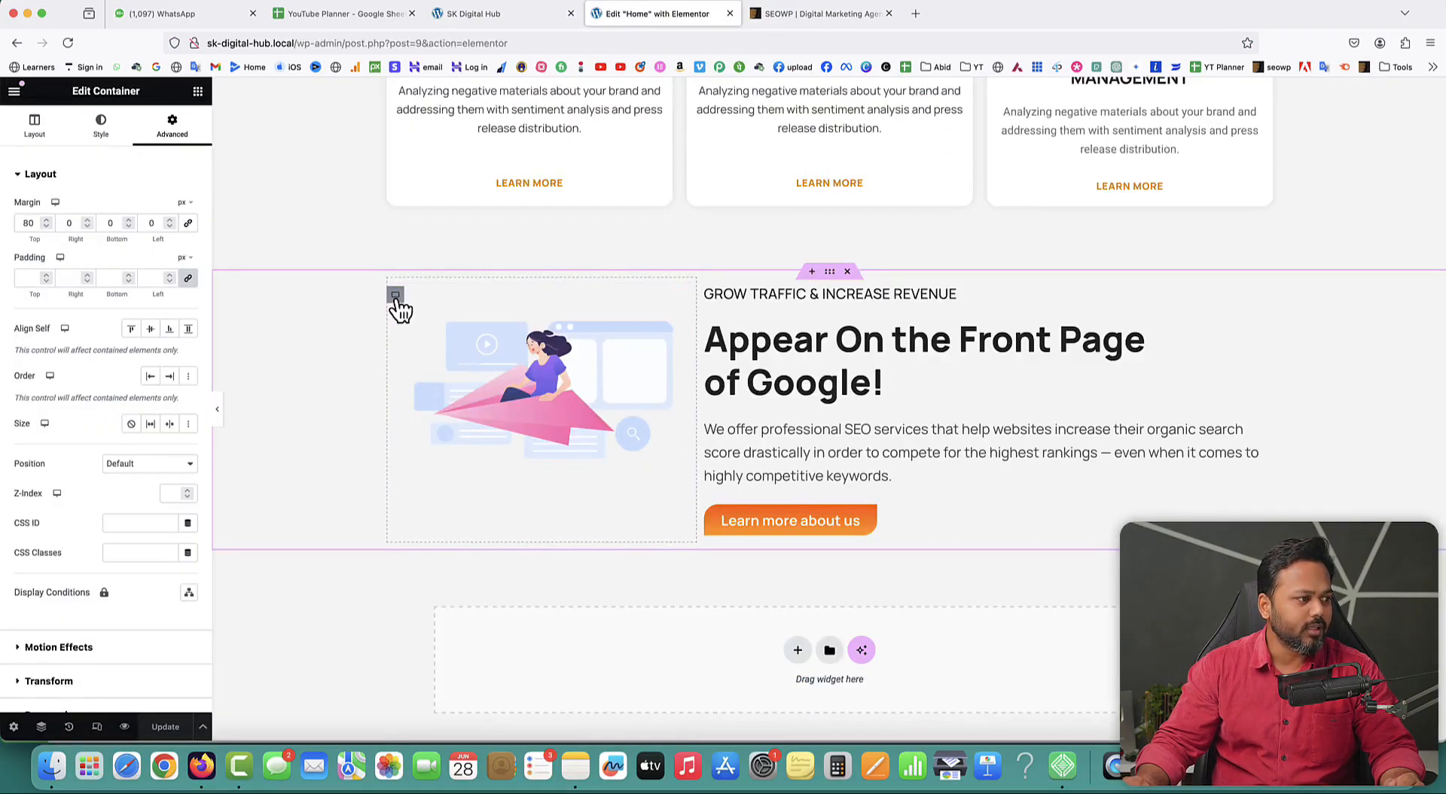
pyautogui.click(397, 298)
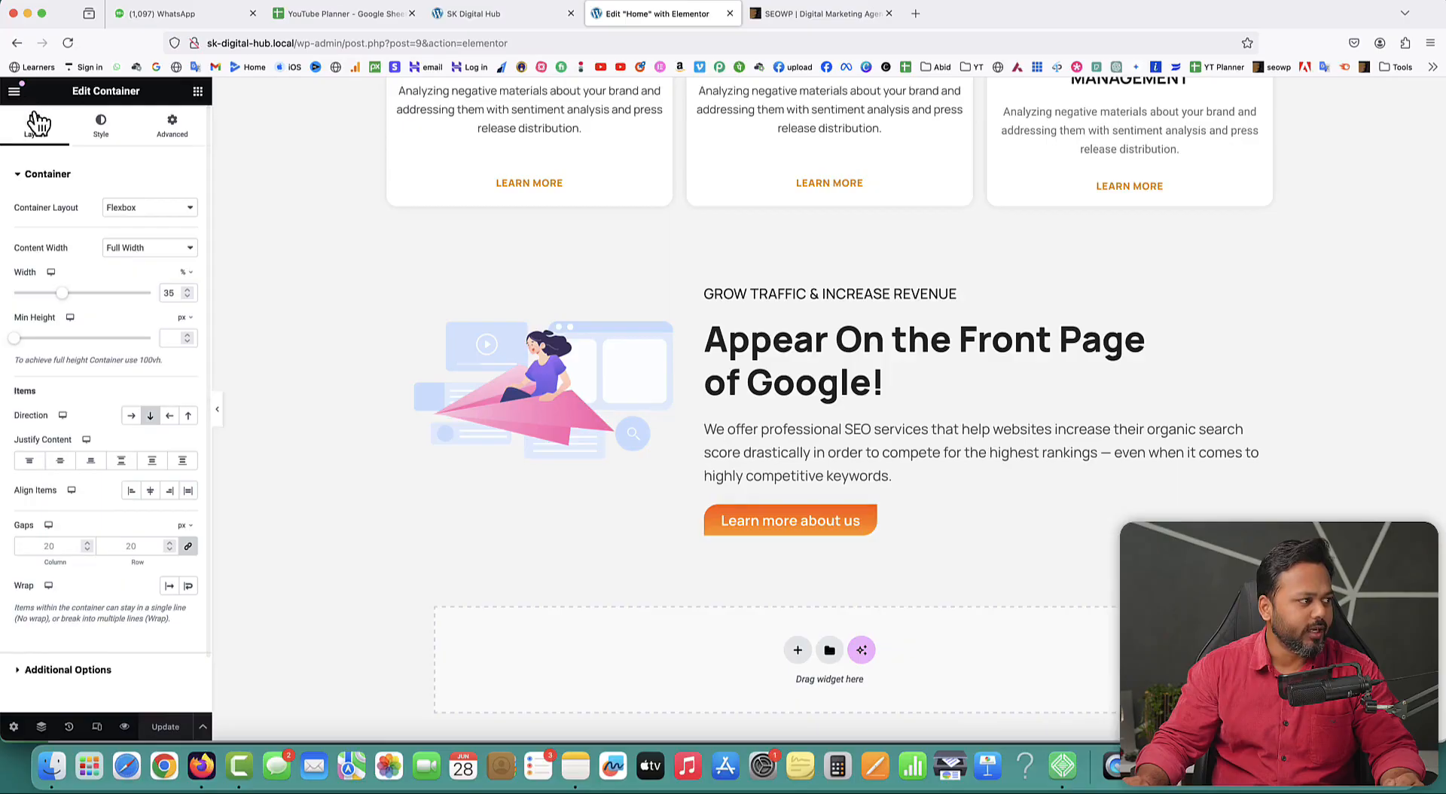
pyautogui.click(64, 460)
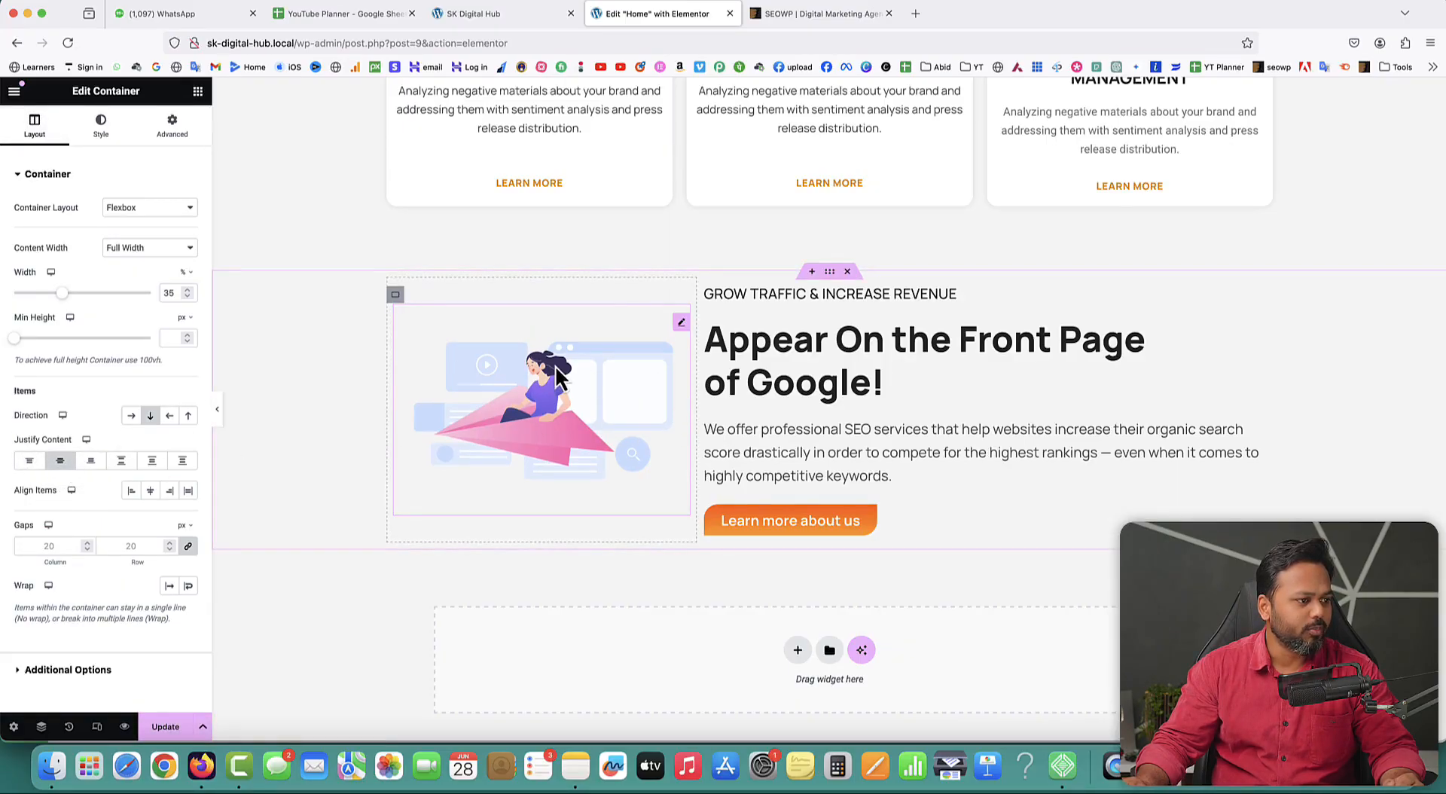
# Step: Update the page, reload the live site, and examine the illustration's alignment and the text spacing inside the service cards
pyautogui.click(164, 728)
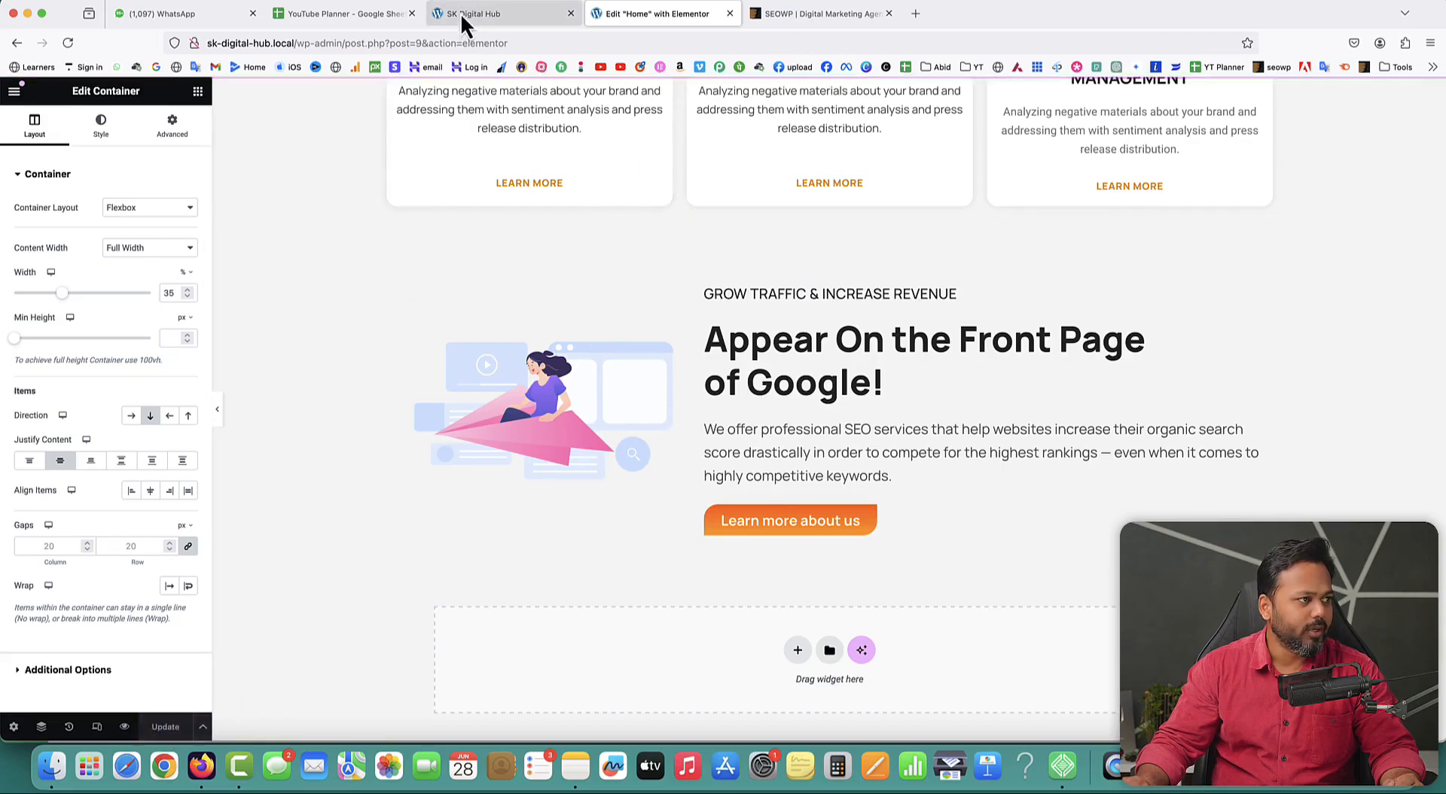
pyautogui.click(463, 13)
pyautogui.click(68, 43)
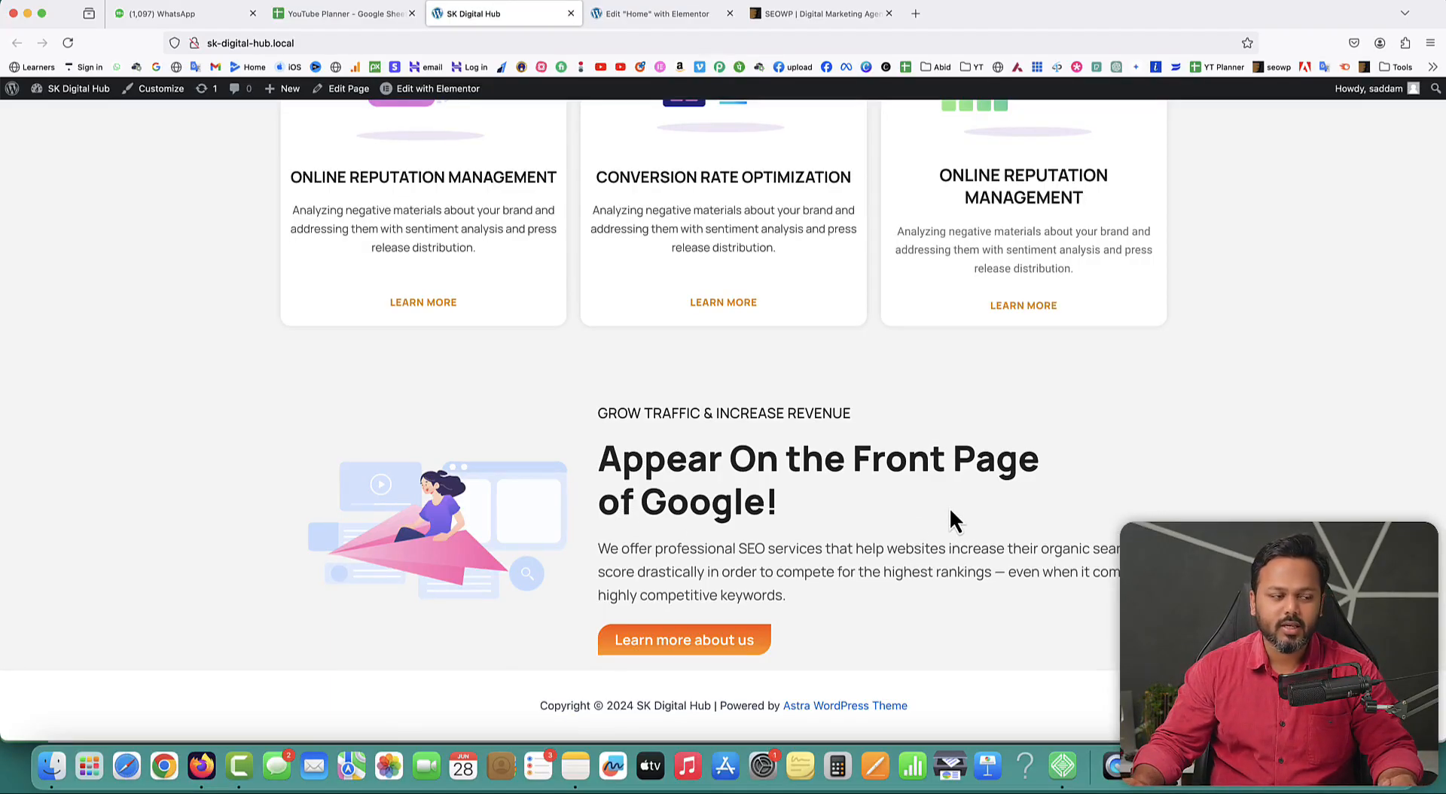
pyautogui.scroll(1, 950, 519)
pyautogui.scroll(8, 950, 511)
pyautogui.scroll(-8, 950, 515)
pyautogui.scroll(3, 695, 286)
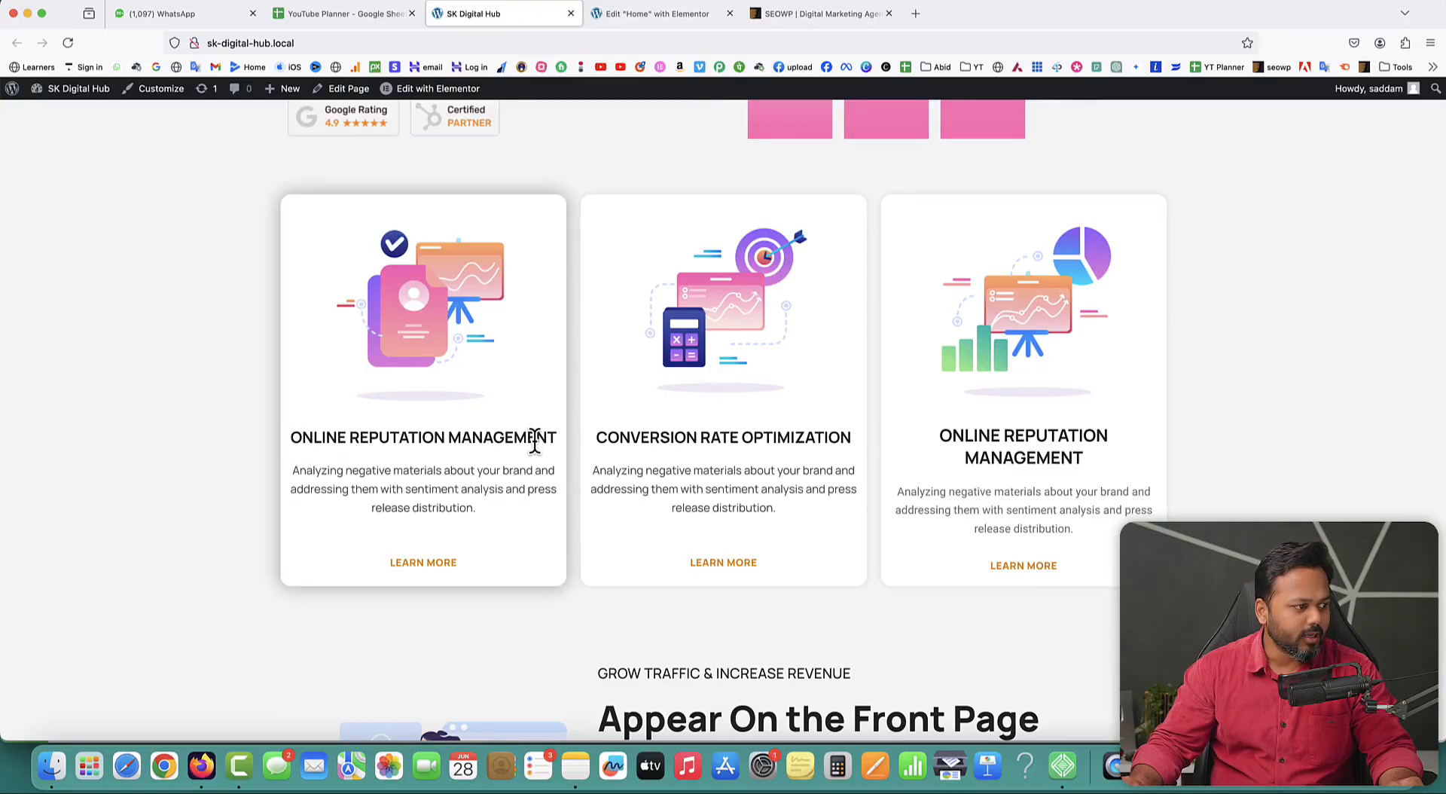
pyautogui.moveTo(299, 476); pyautogui.dragTo(314, 488)
pyautogui.click(287, 444)
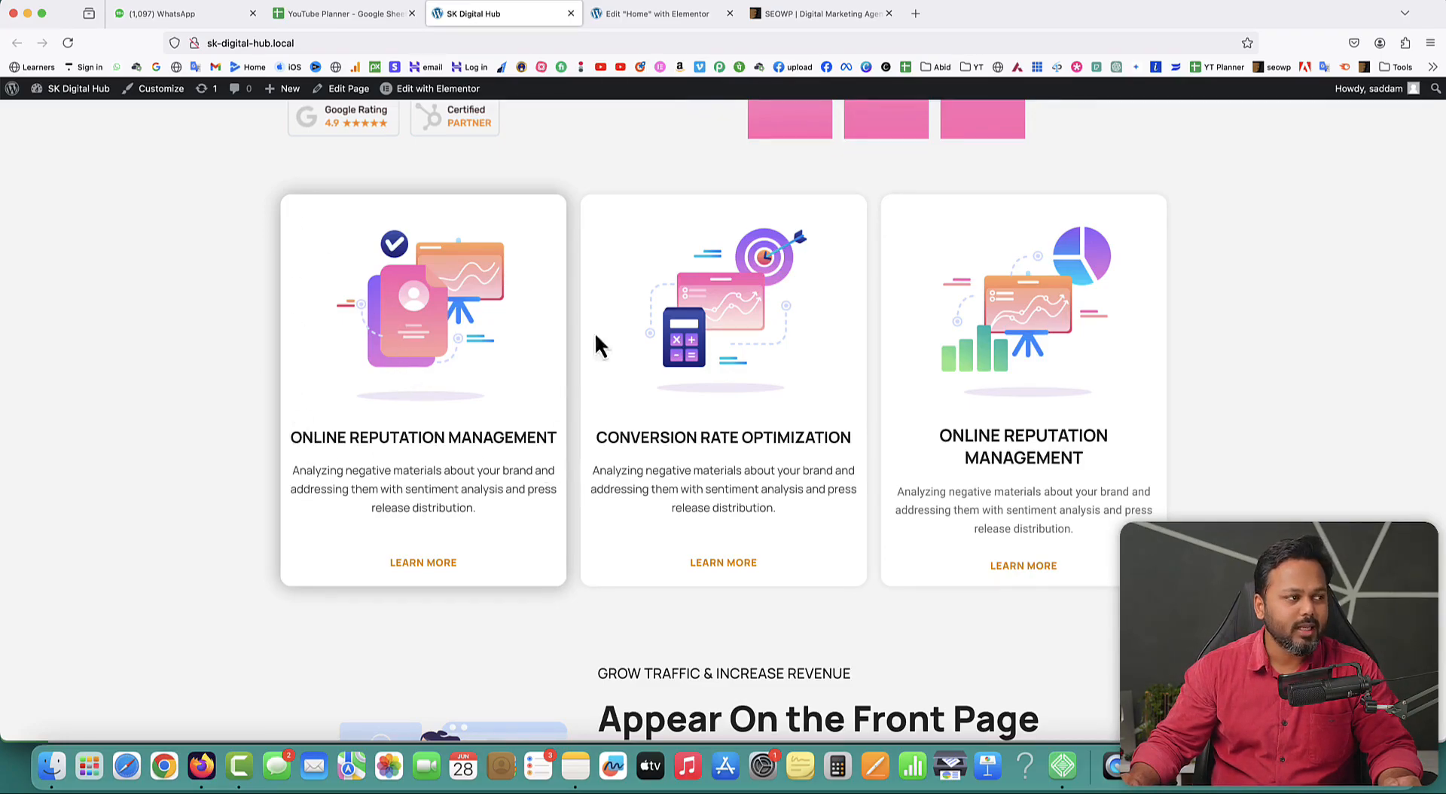
# Step: In Elementor, unlink the padding of the first "Online Reputation Management" card's container and set its left padding to 40 px
pyautogui.click(639, 19)
pyautogui.scroll(4, 603, 293)
pyautogui.scroll(2, 591, 301)
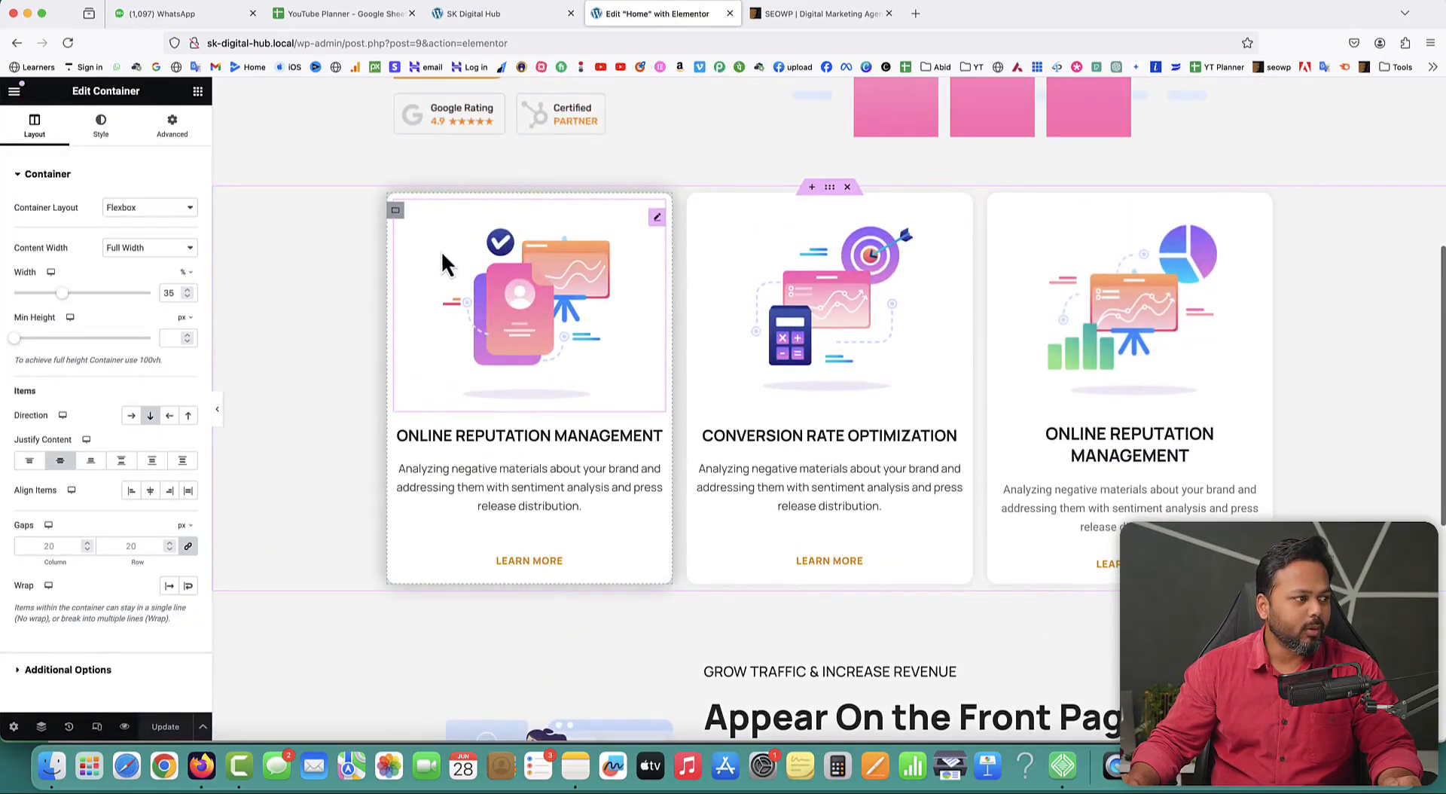
pyautogui.rightClick(395, 212)
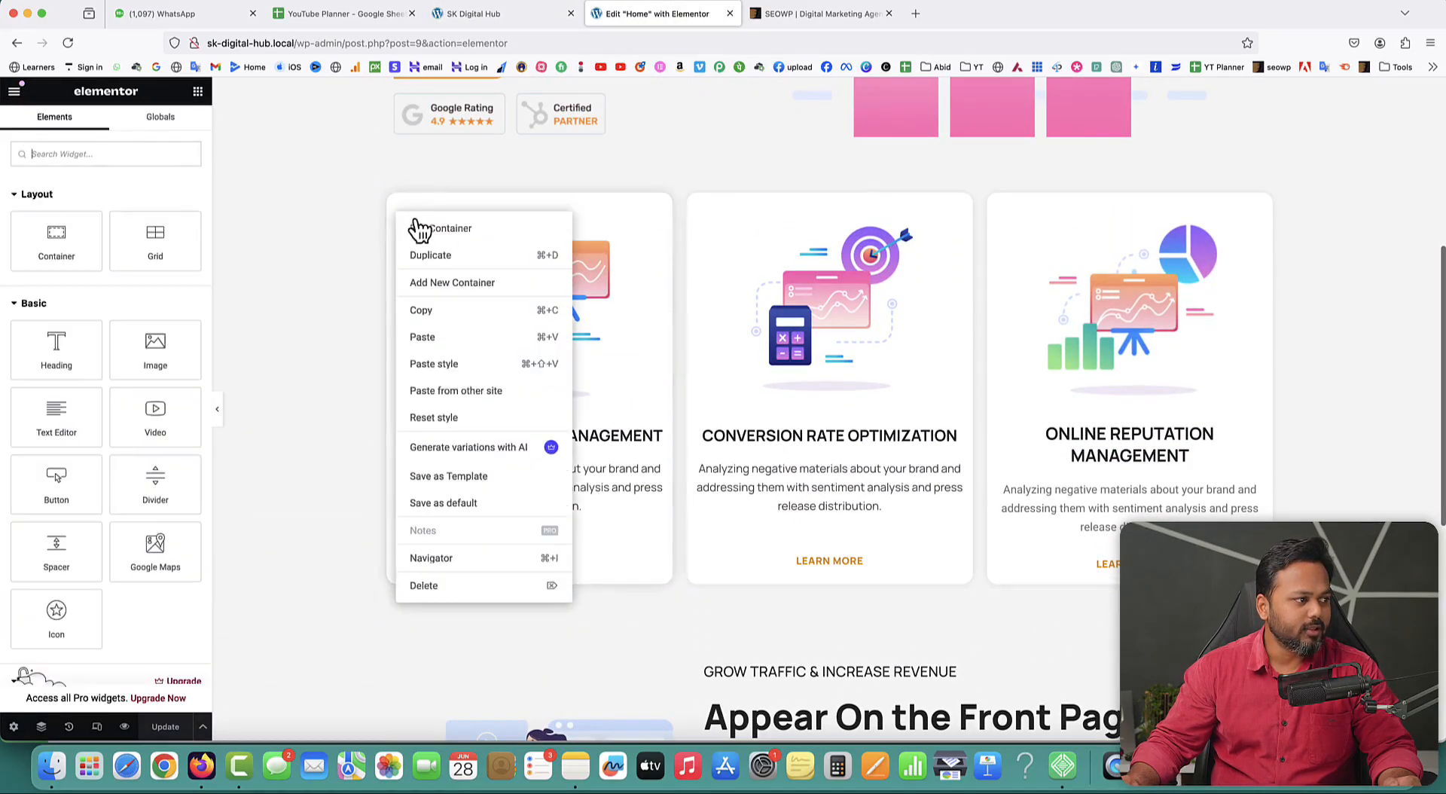
pyautogui.click(418, 225)
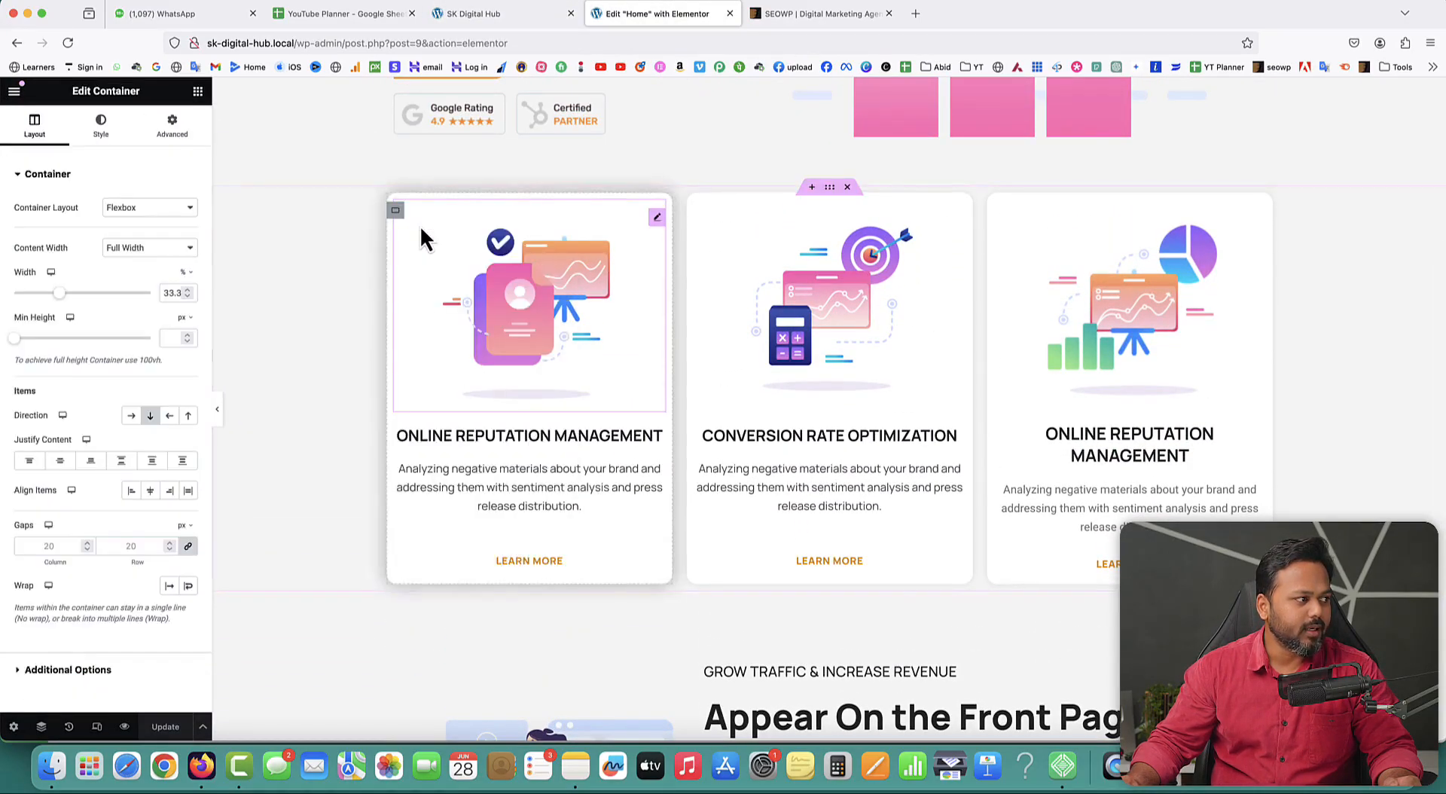
pyautogui.click(171, 127)
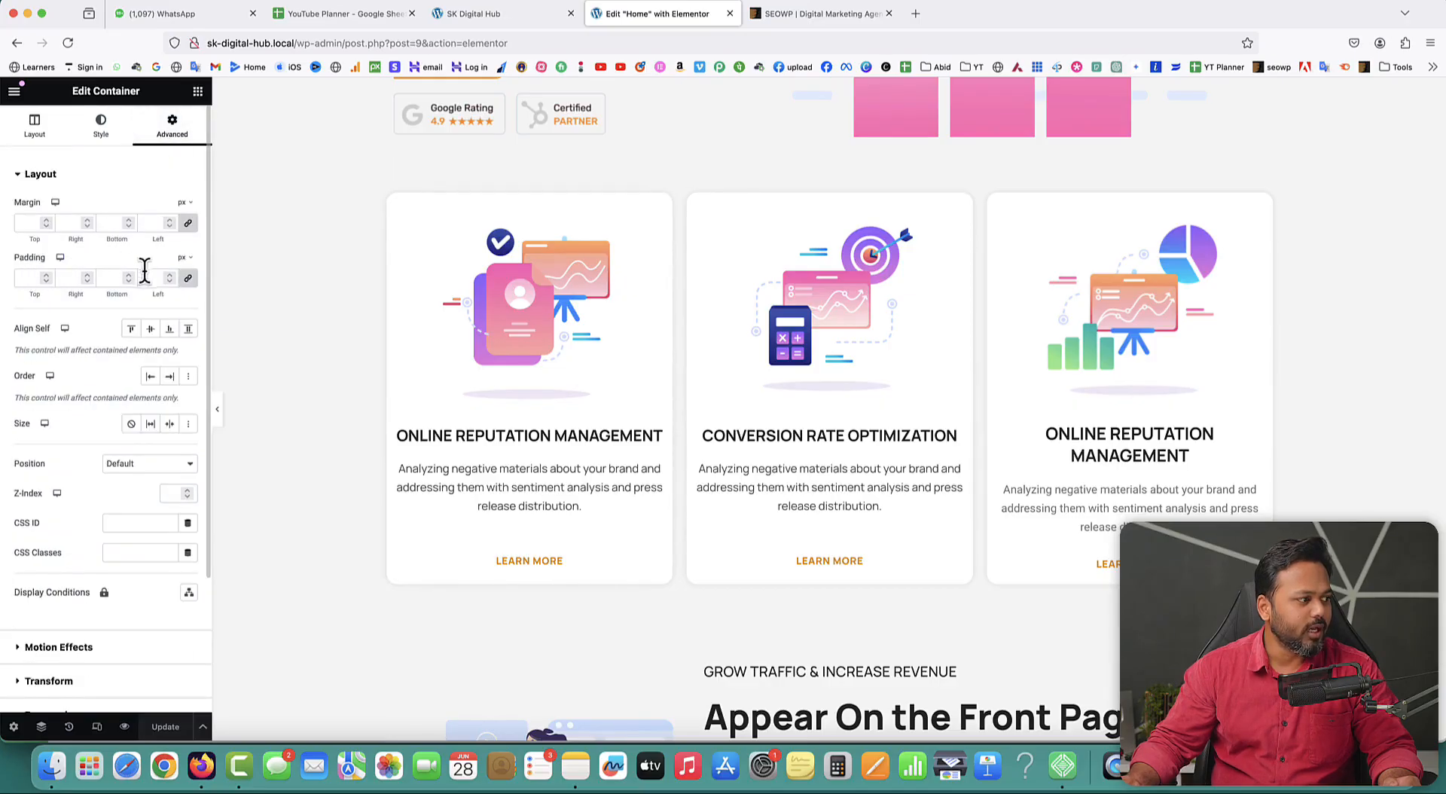
pyautogui.click(188, 279)
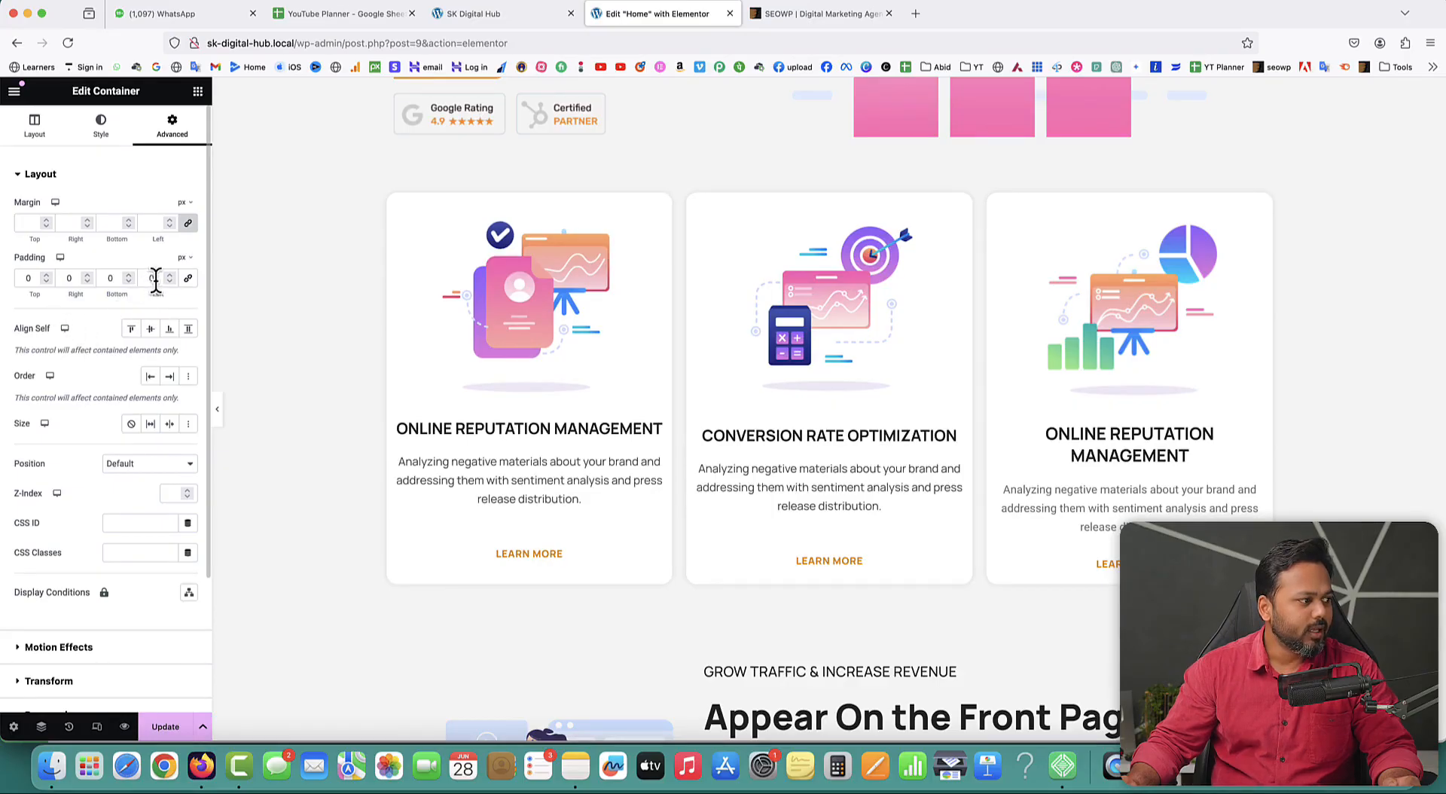
pyautogui.write('20')
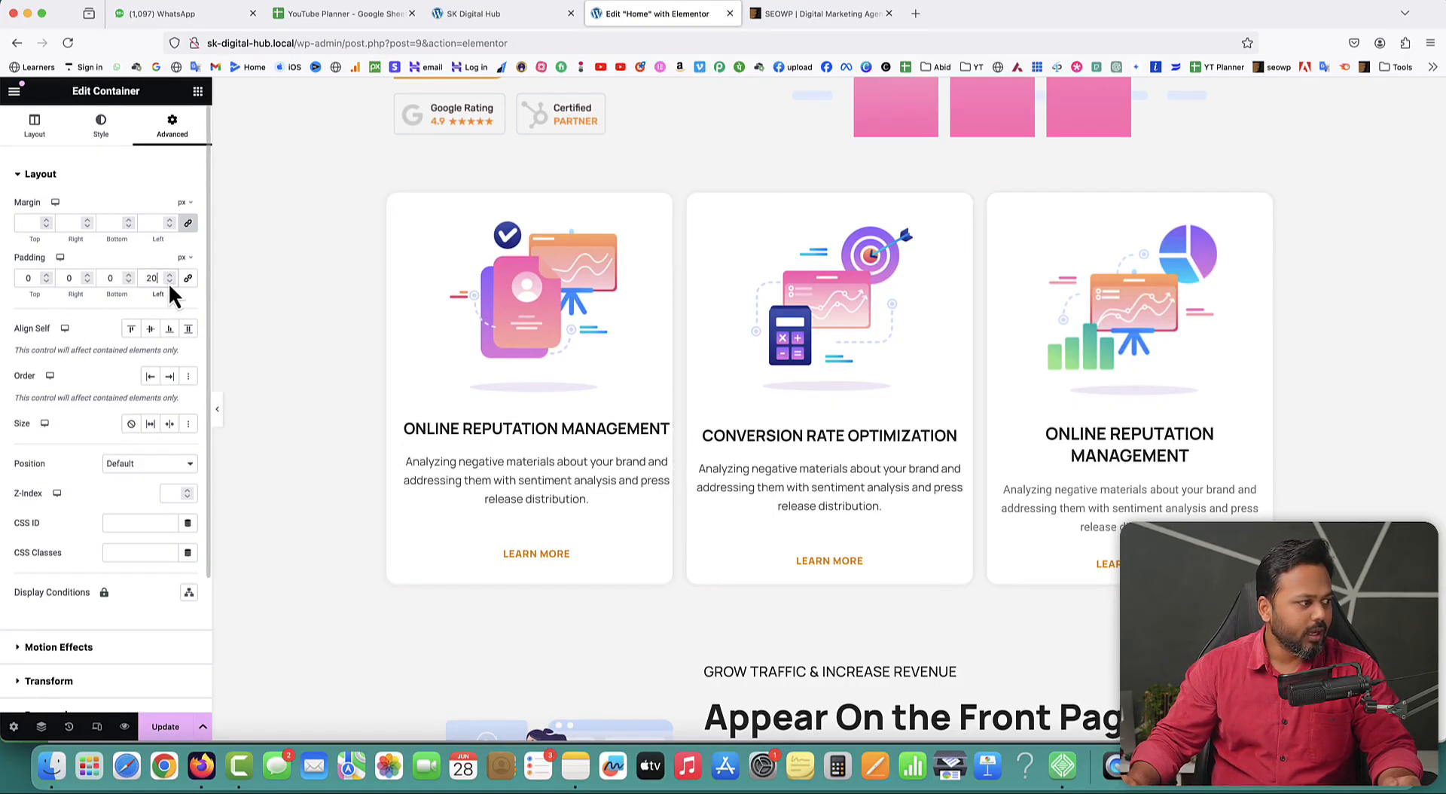
pyautogui.moveTo(169, 276); pyautogui.dragTo(169, 277)
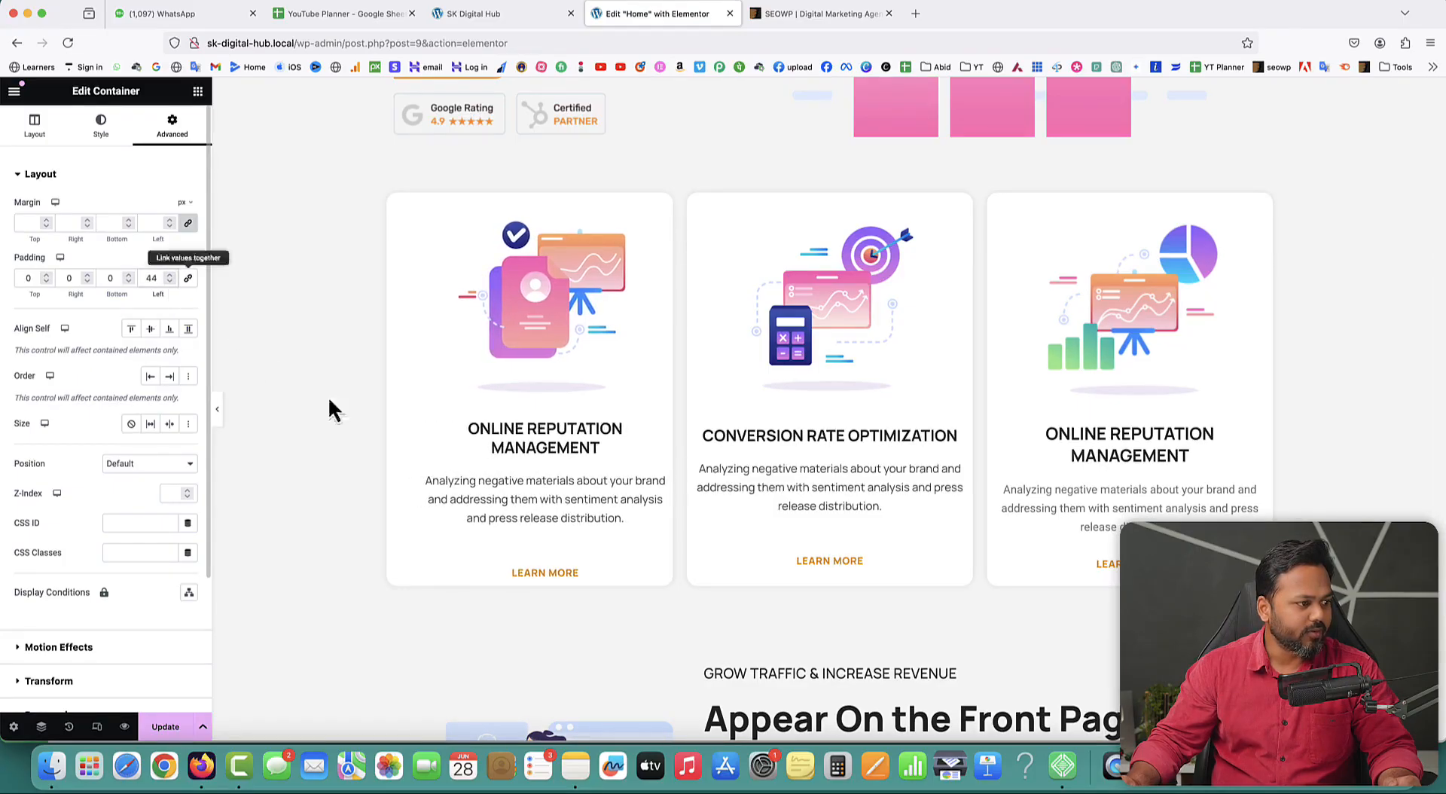
pyautogui.click(170, 281)
pyautogui.click(169, 282)
pyautogui.click(170, 281)
pyautogui.click(169, 282)
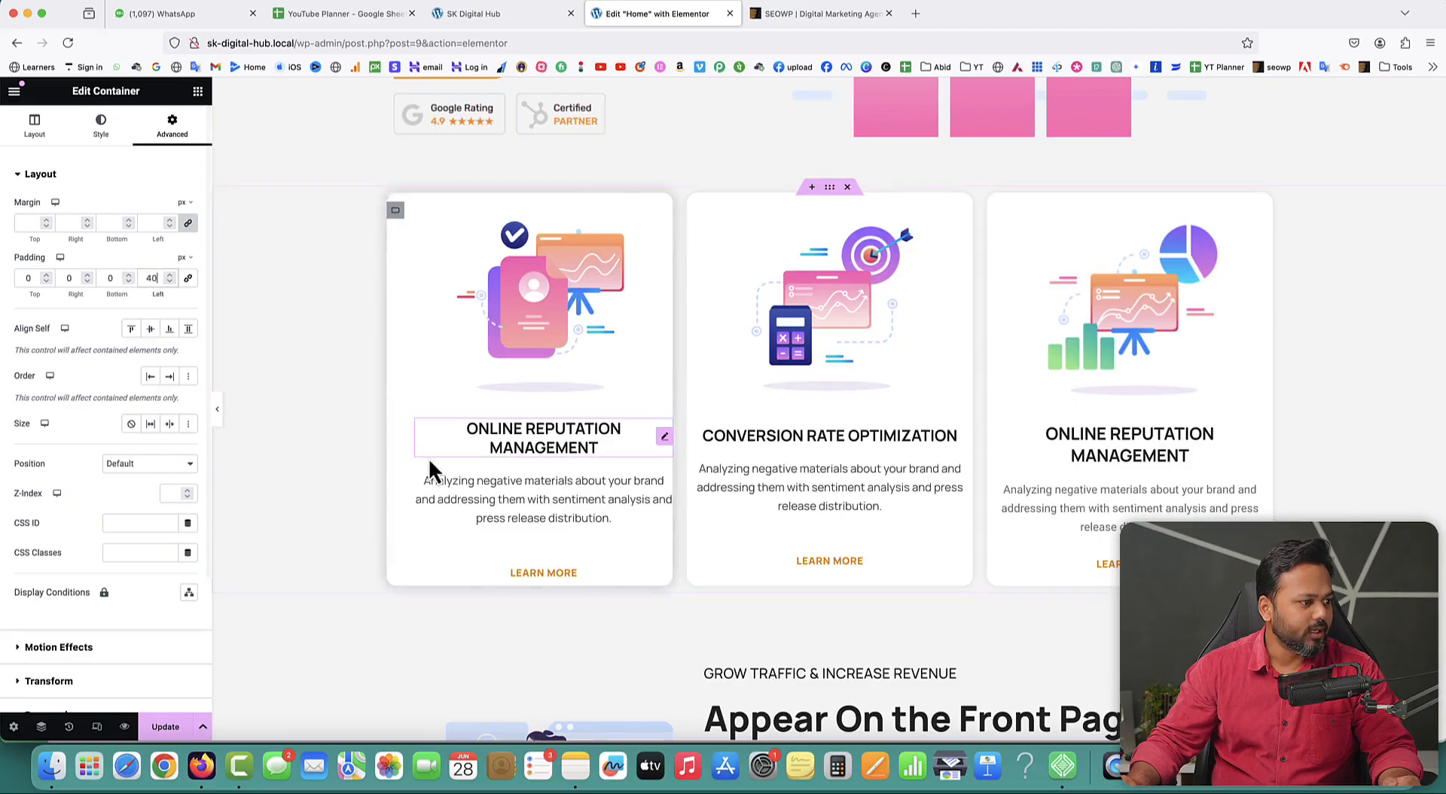
# Step: Set the first card's right padding to 40 px and its top and bottom padding to 20 px
pyautogui.click(63, 278)
pyautogui.write('40')
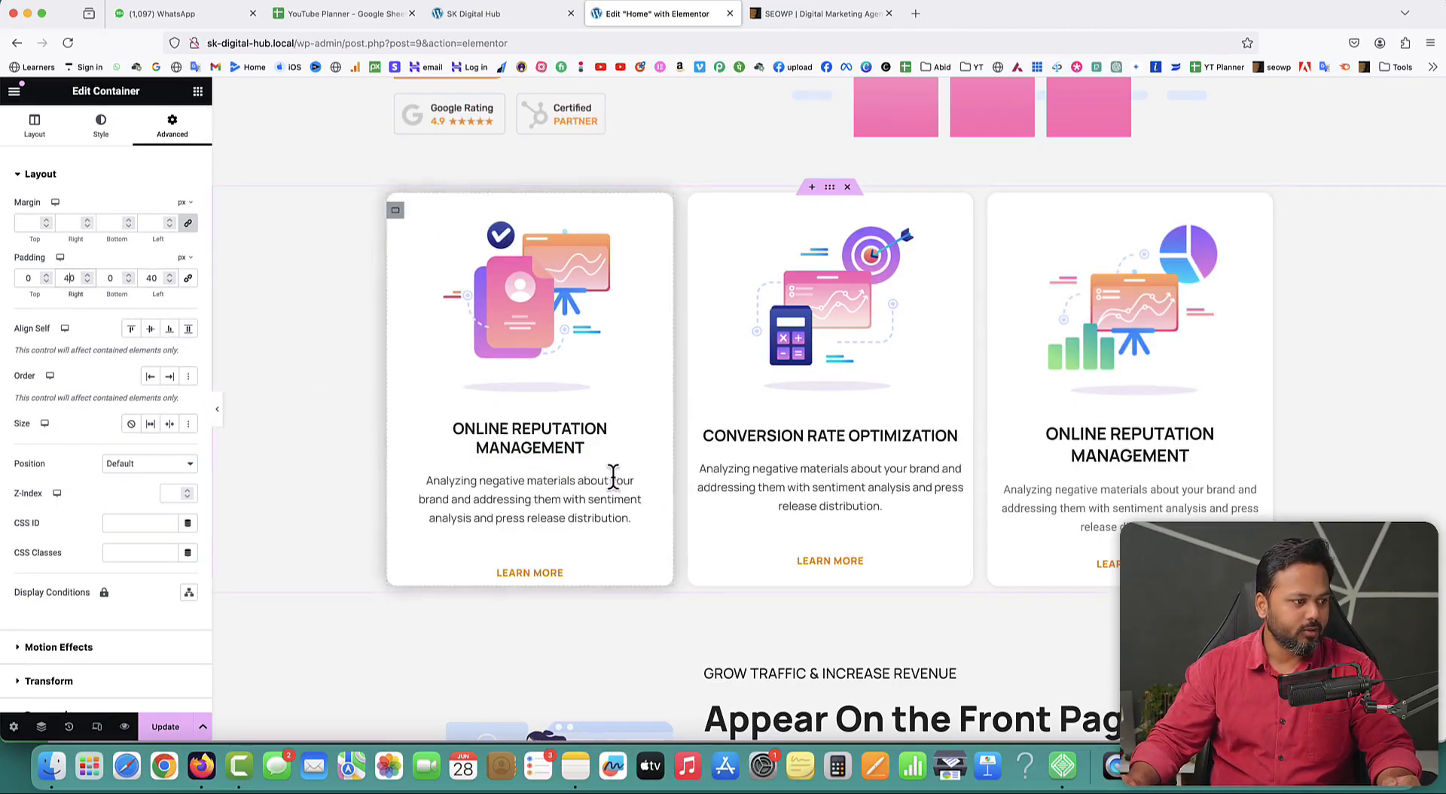
pyautogui.click(105, 277)
pyautogui.write('4')
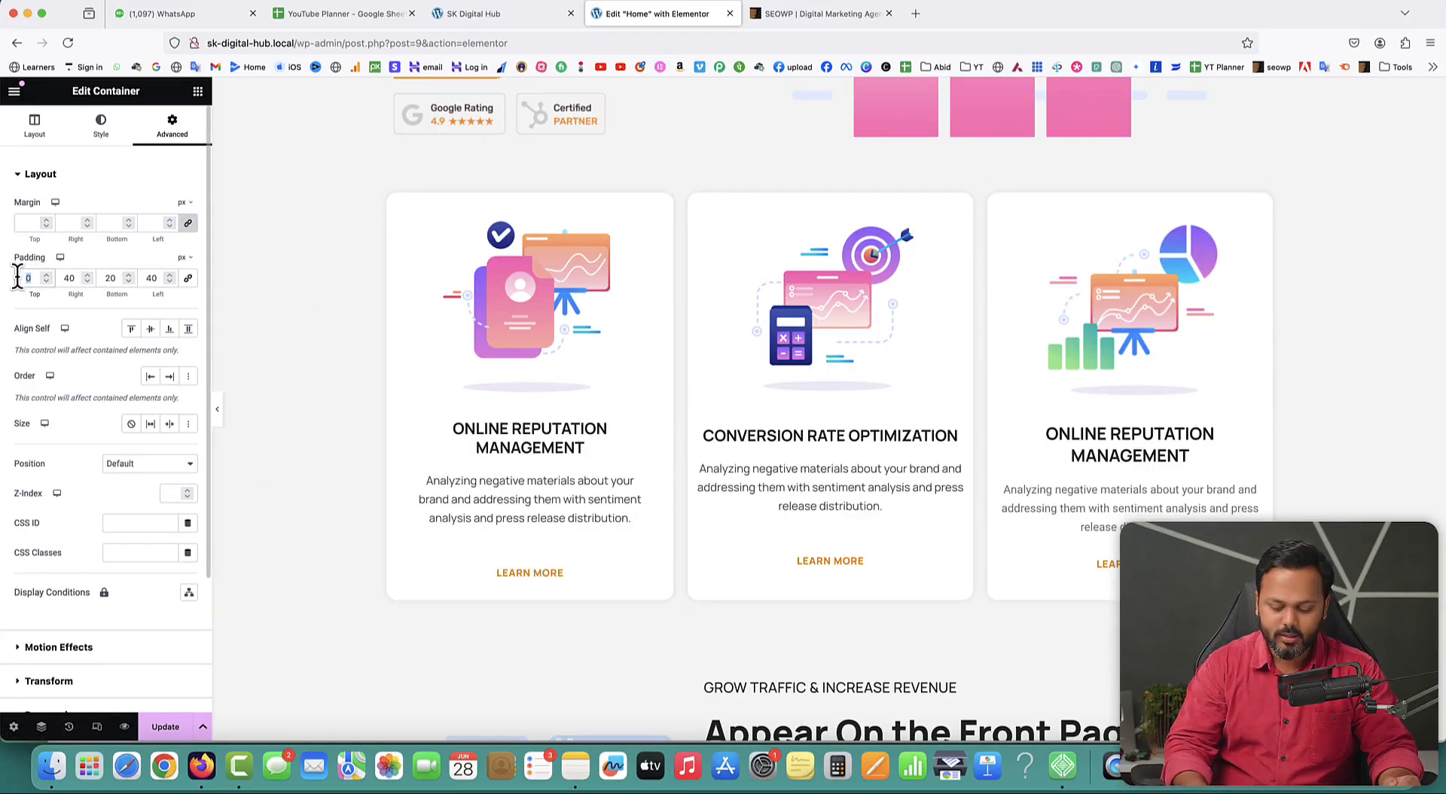
pyautogui.write('20')
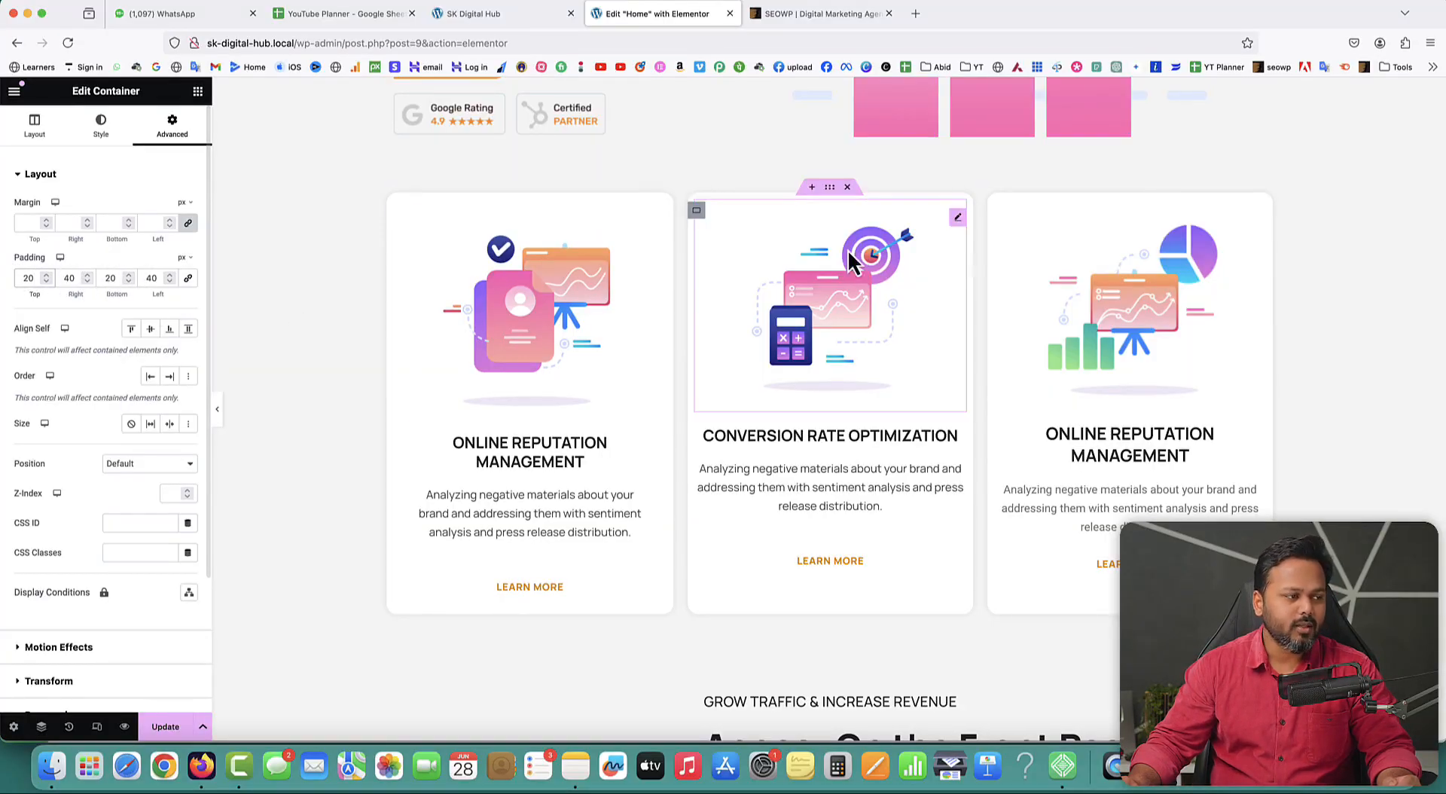
# Step: Unlink the "Conversion Rate Optimization" card's padding and set it to 20 px top and bottom and 40 px right and left
pyautogui.click(697, 211)
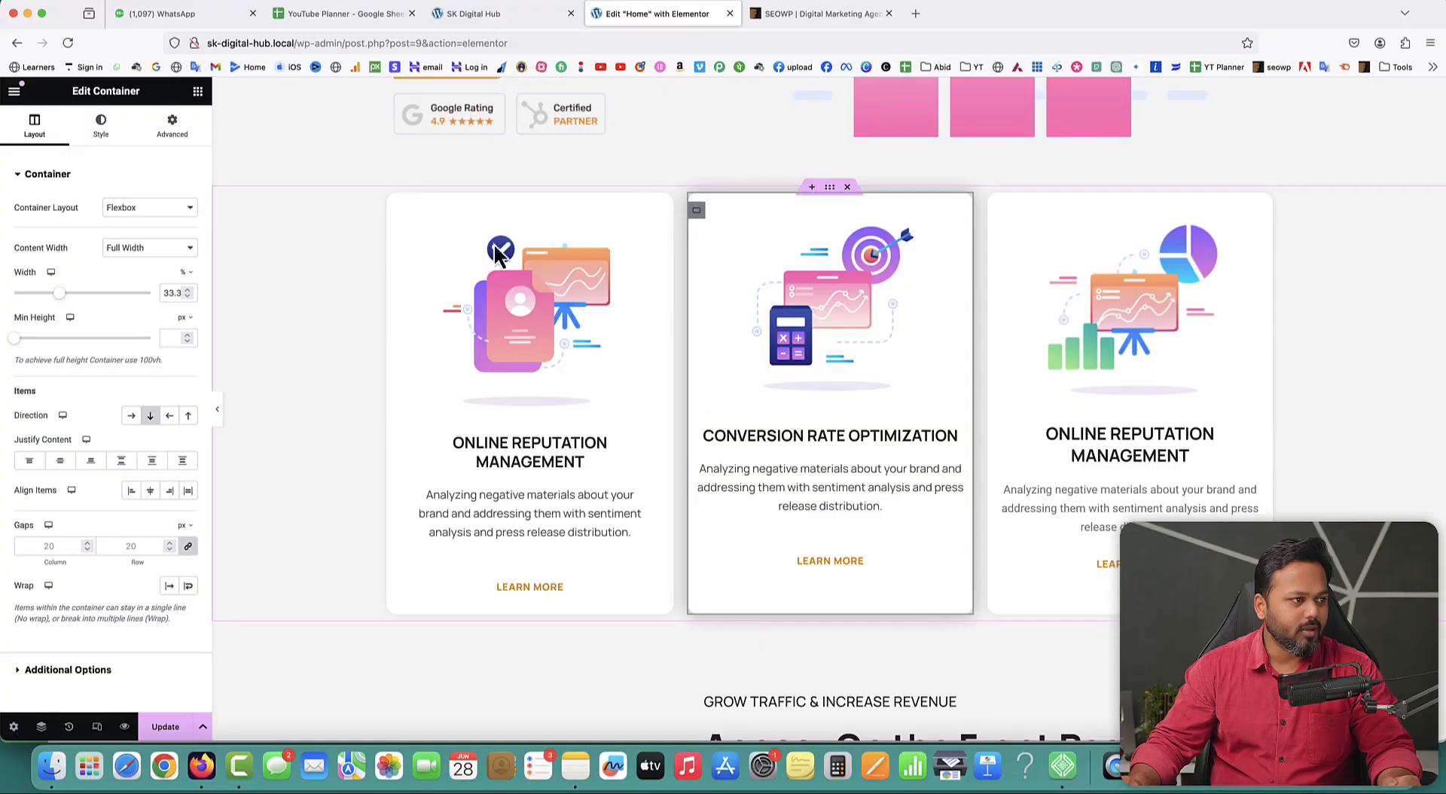
pyautogui.click(172, 124)
pyautogui.click(188, 278)
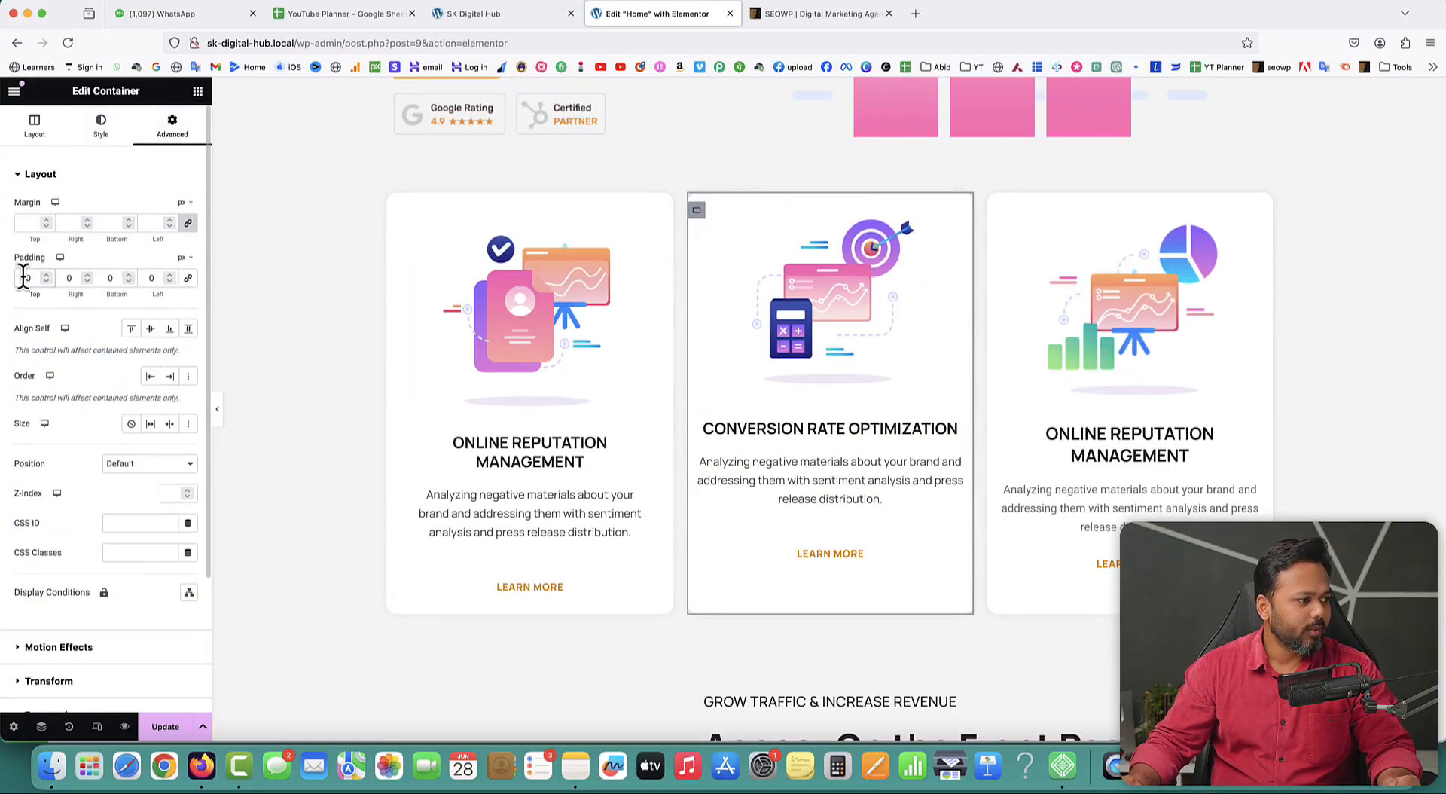
pyautogui.write('200')
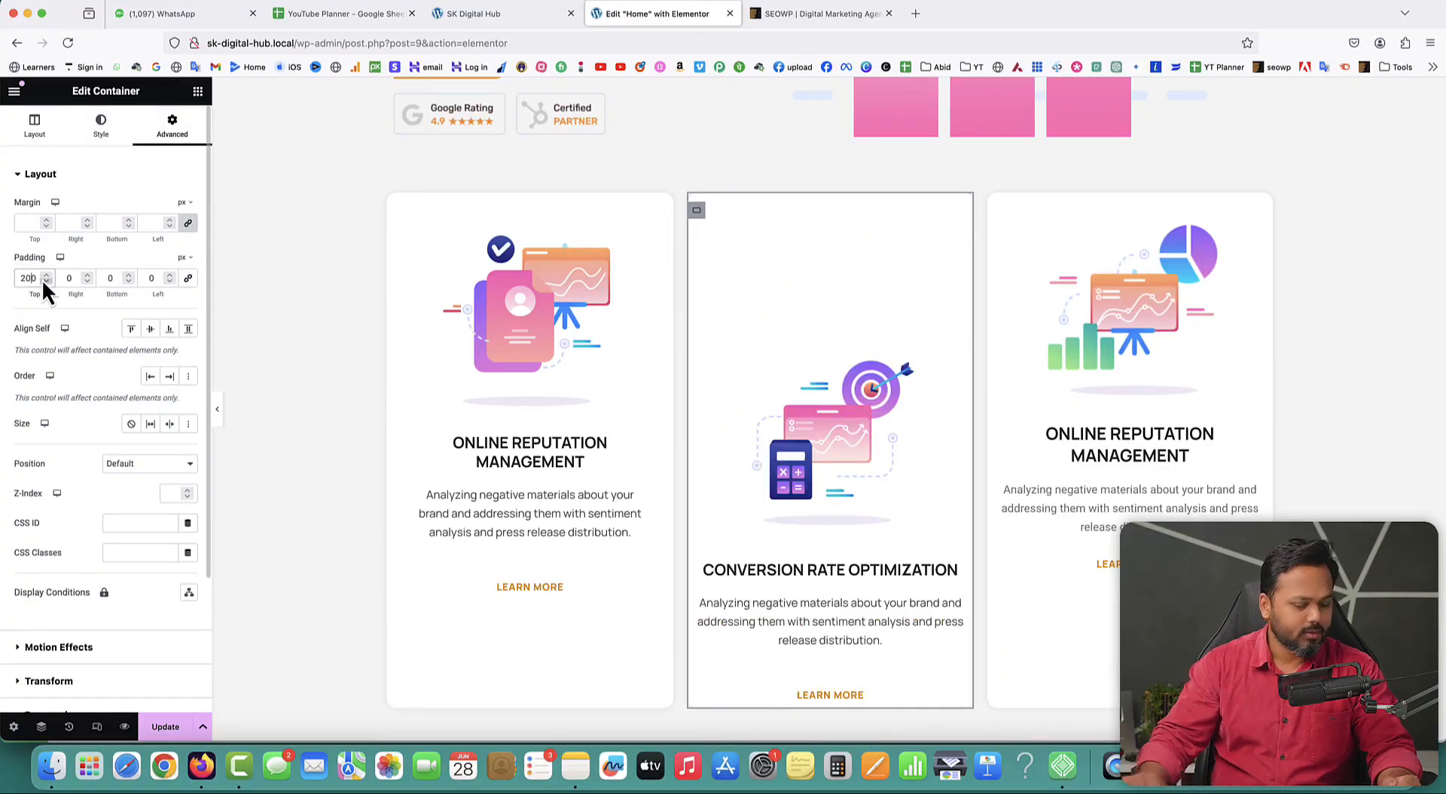
pyautogui.press('BackSpace')
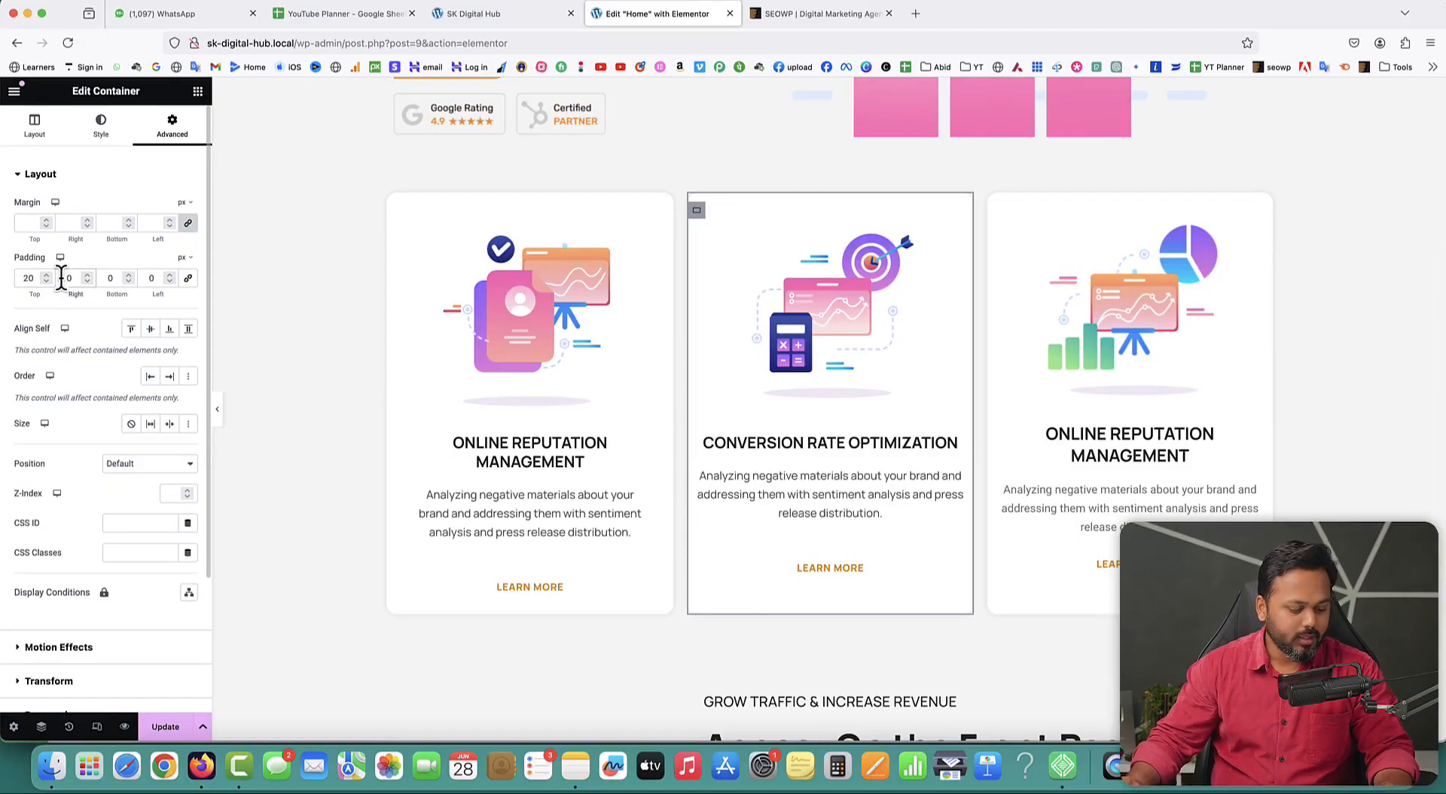
pyautogui.click(61, 277)
pyautogui.write('4')
pyautogui.click(106, 278)
pyautogui.write('2')
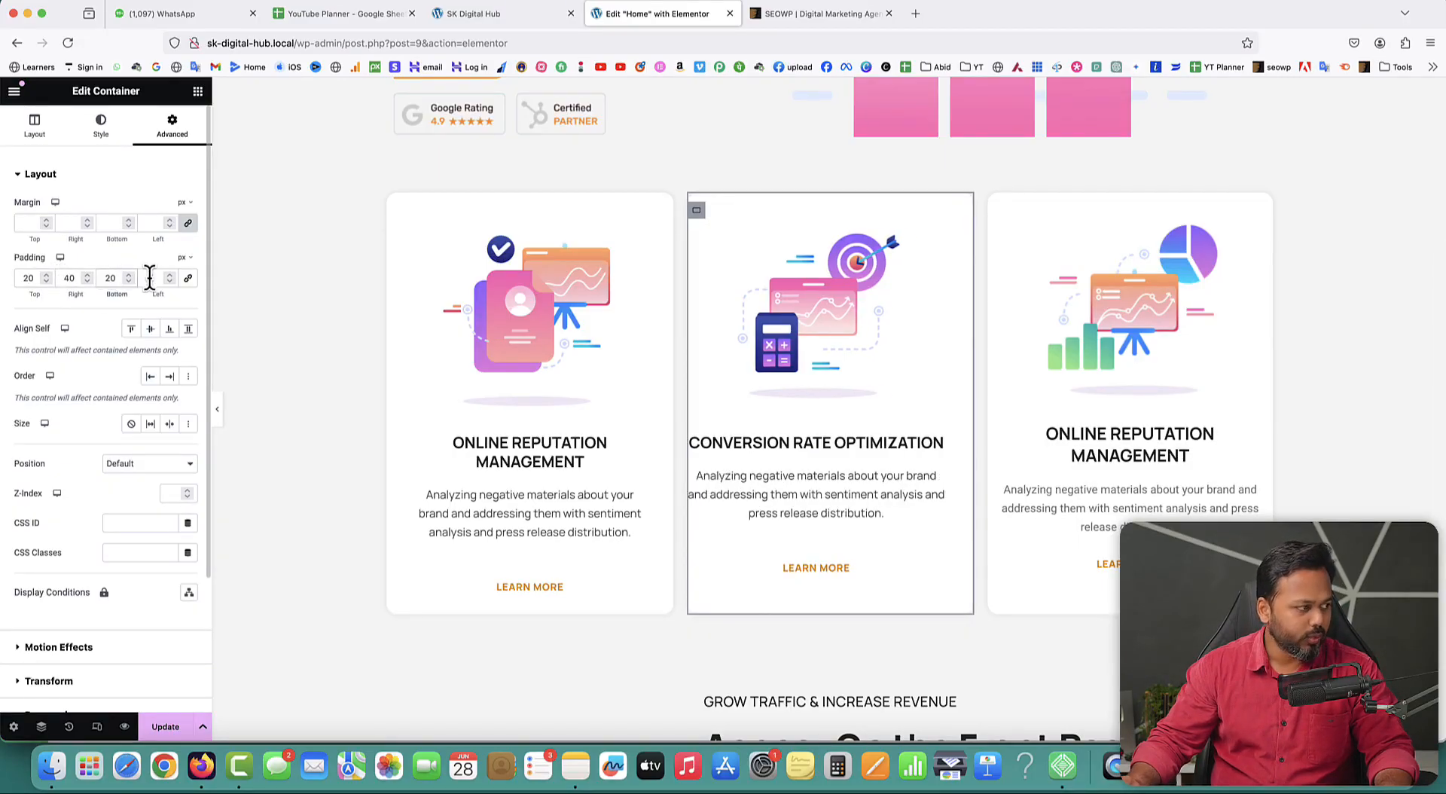
pyautogui.click(148, 278)
pyautogui.write('40')
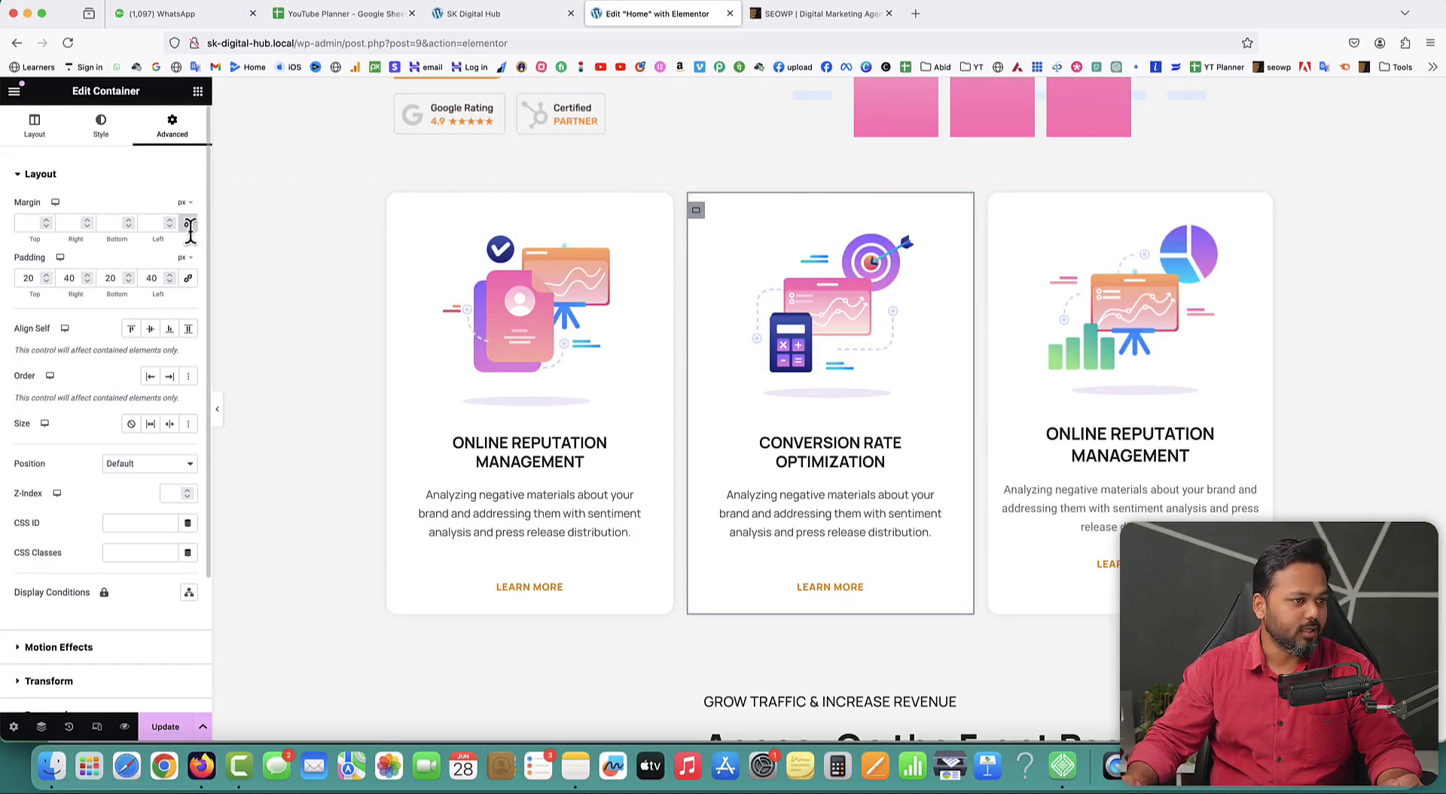
# Step: Unlink the third service card's padding and set it to 20 px top and bottom and 40 px right and left
pyautogui.click(997, 213)
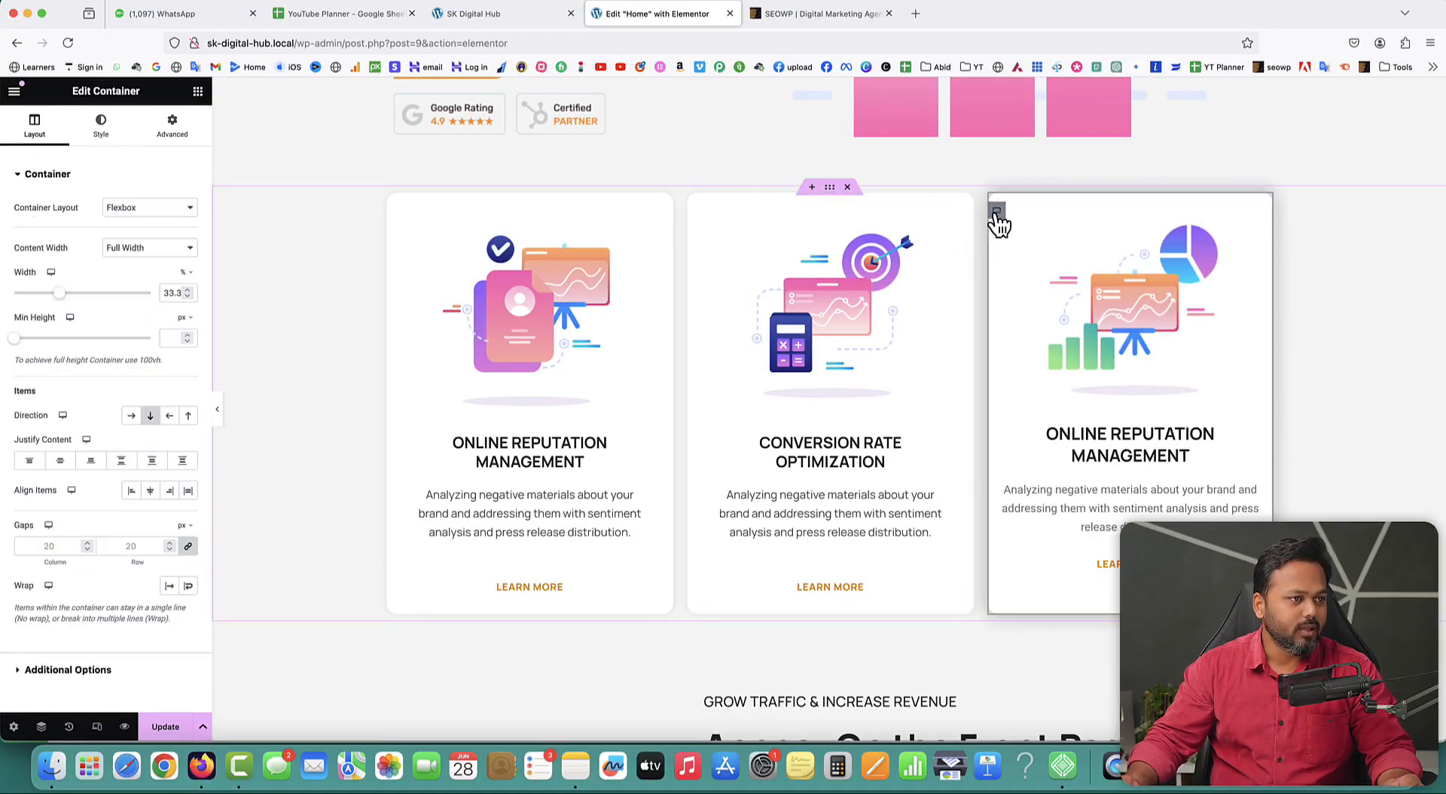
pyautogui.click(155, 135)
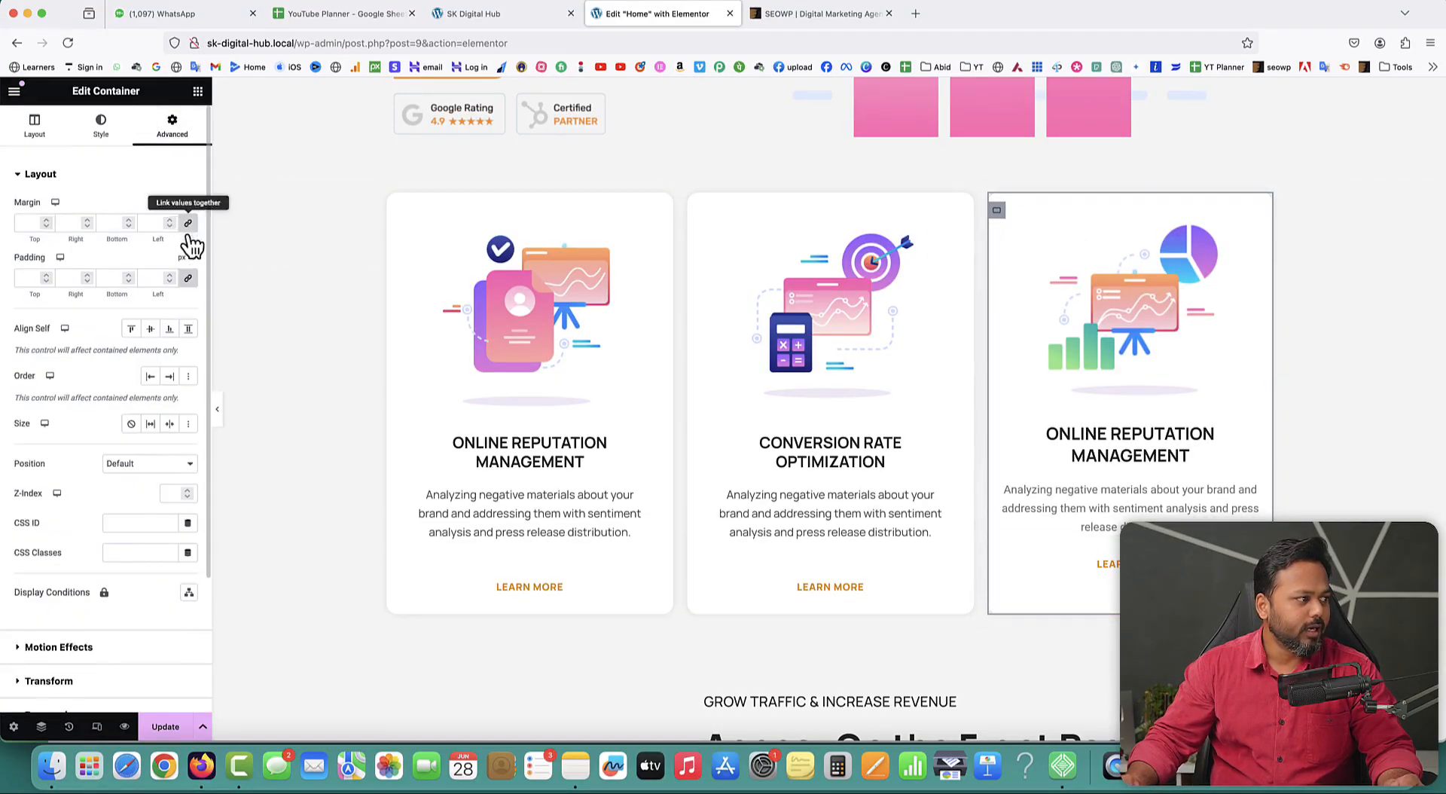
pyautogui.click(22, 278)
pyautogui.write('20')
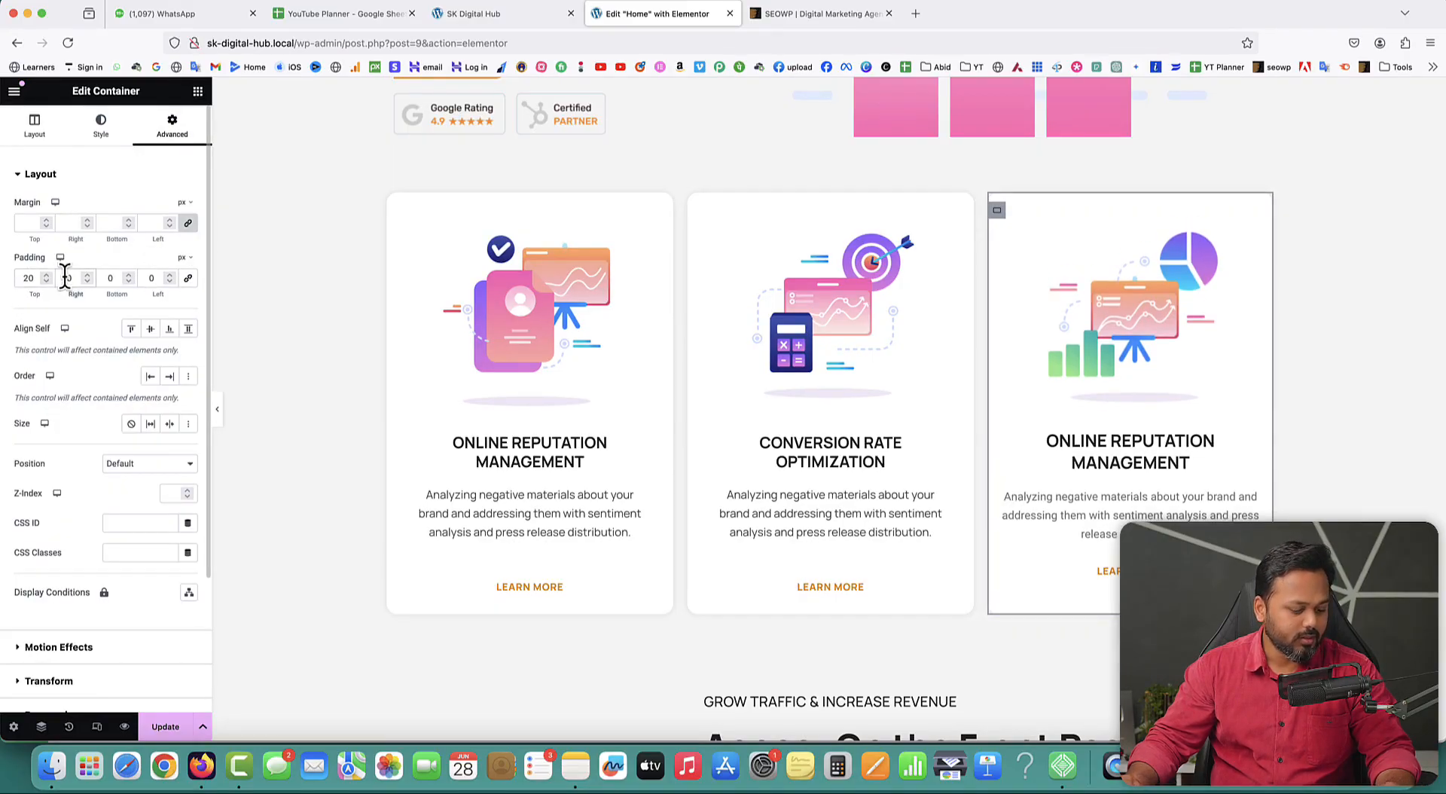
pyautogui.click(66, 278)
pyautogui.write('40')
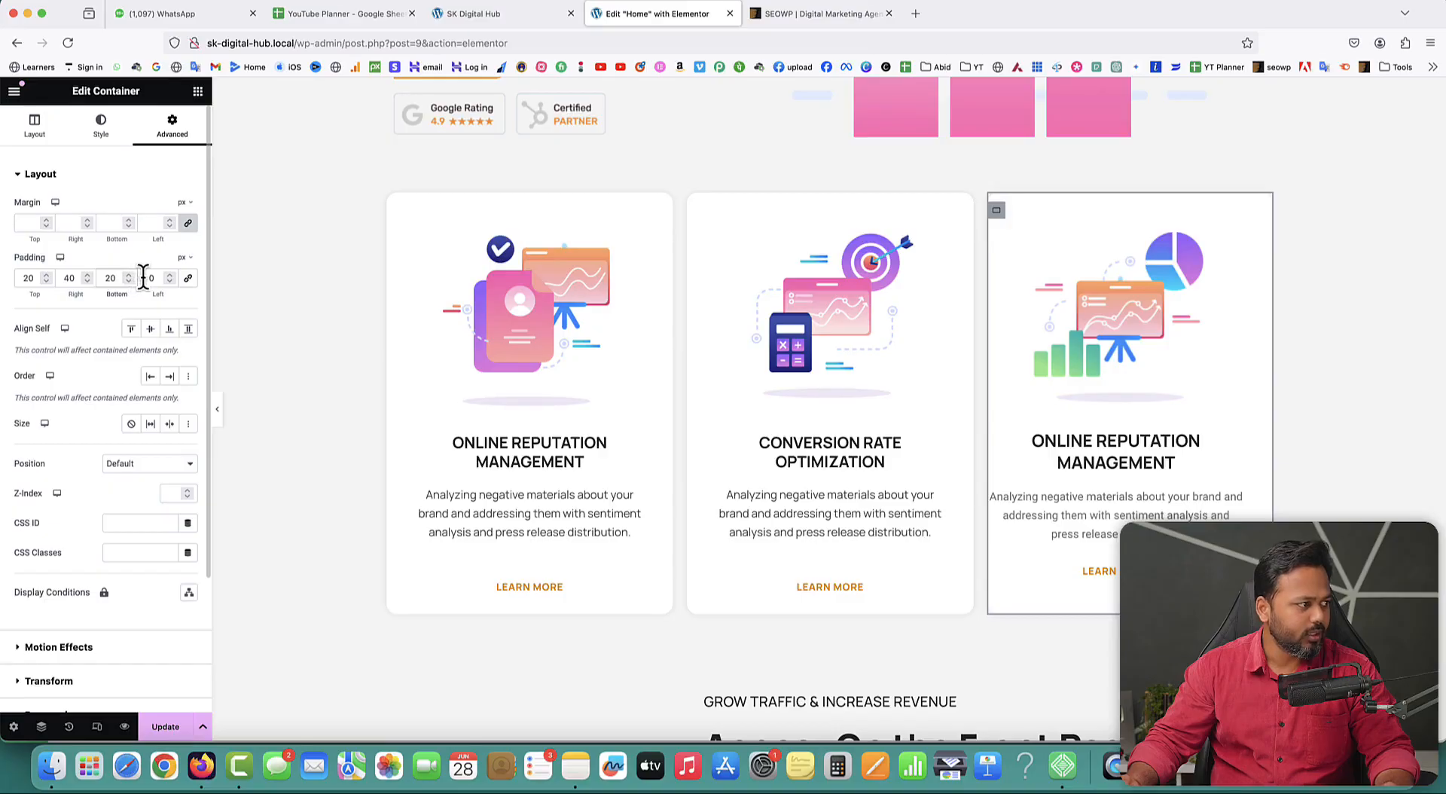
pyautogui.click(149, 278)
pyautogui.write('40')
# Step: Update the page, reload the live site, and review the service cards and the section below them
pyautogui.click(165, 726)
pyautogui.click(450, 17)
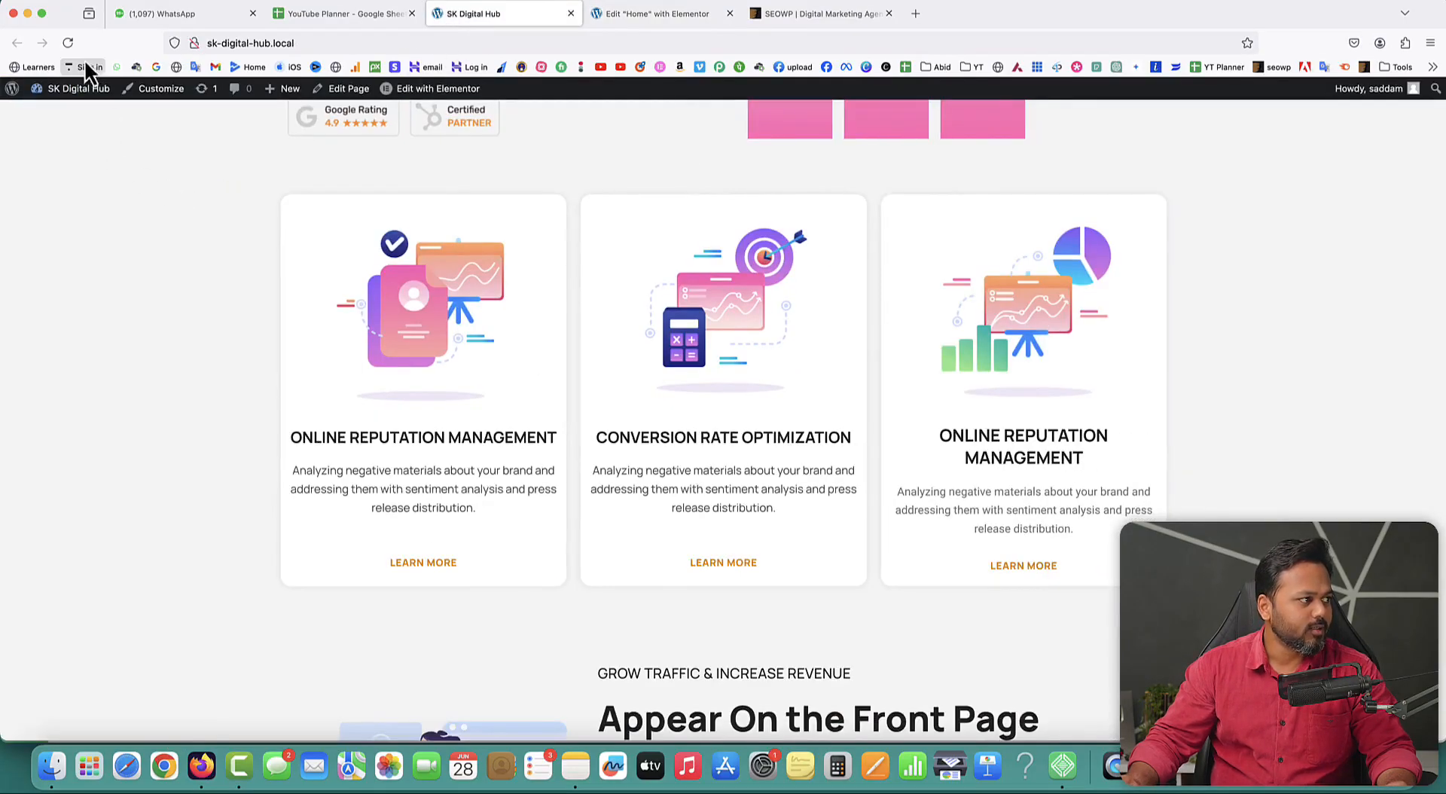
pyautogui.click(70, 43)
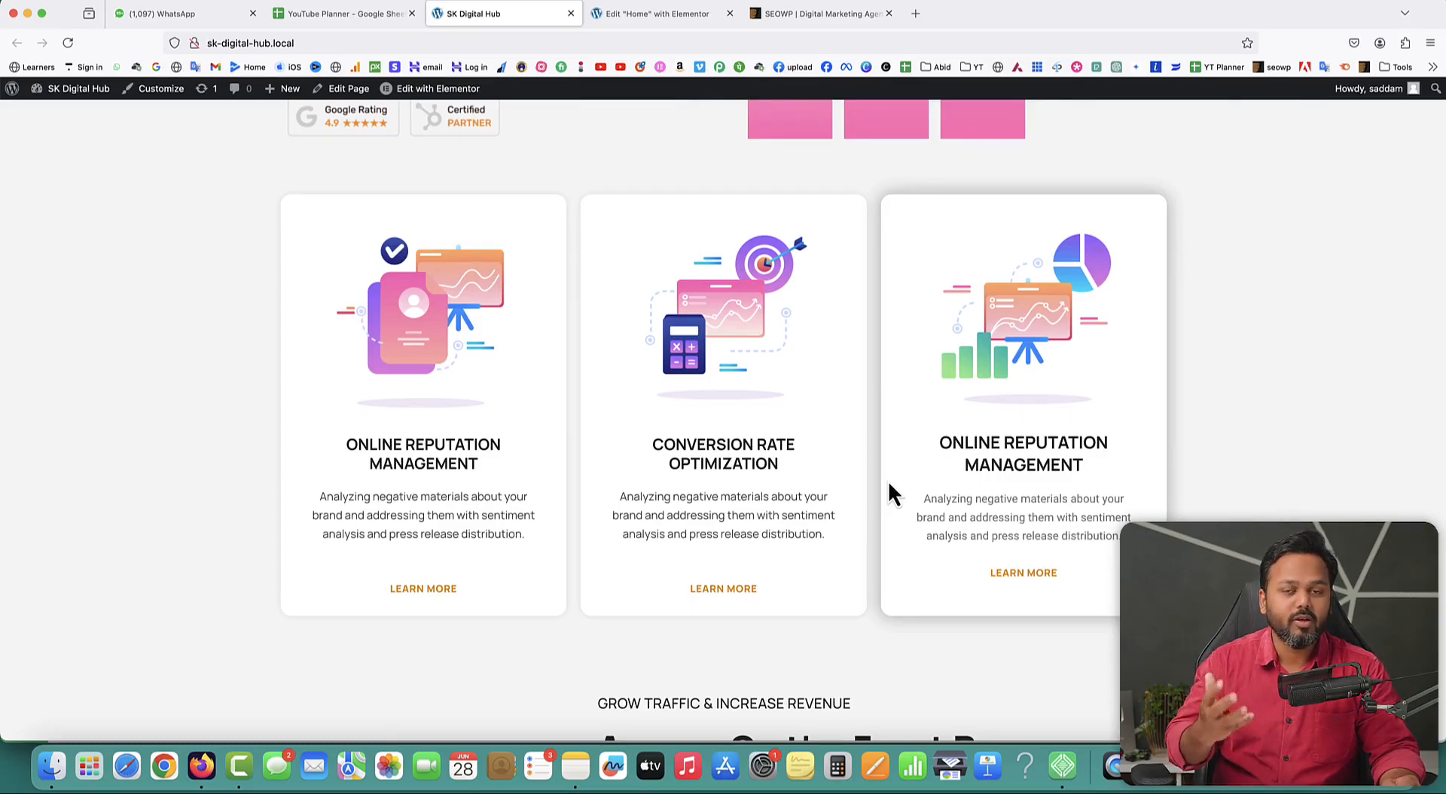
pyautogui.scroll(-5, 889, 486)
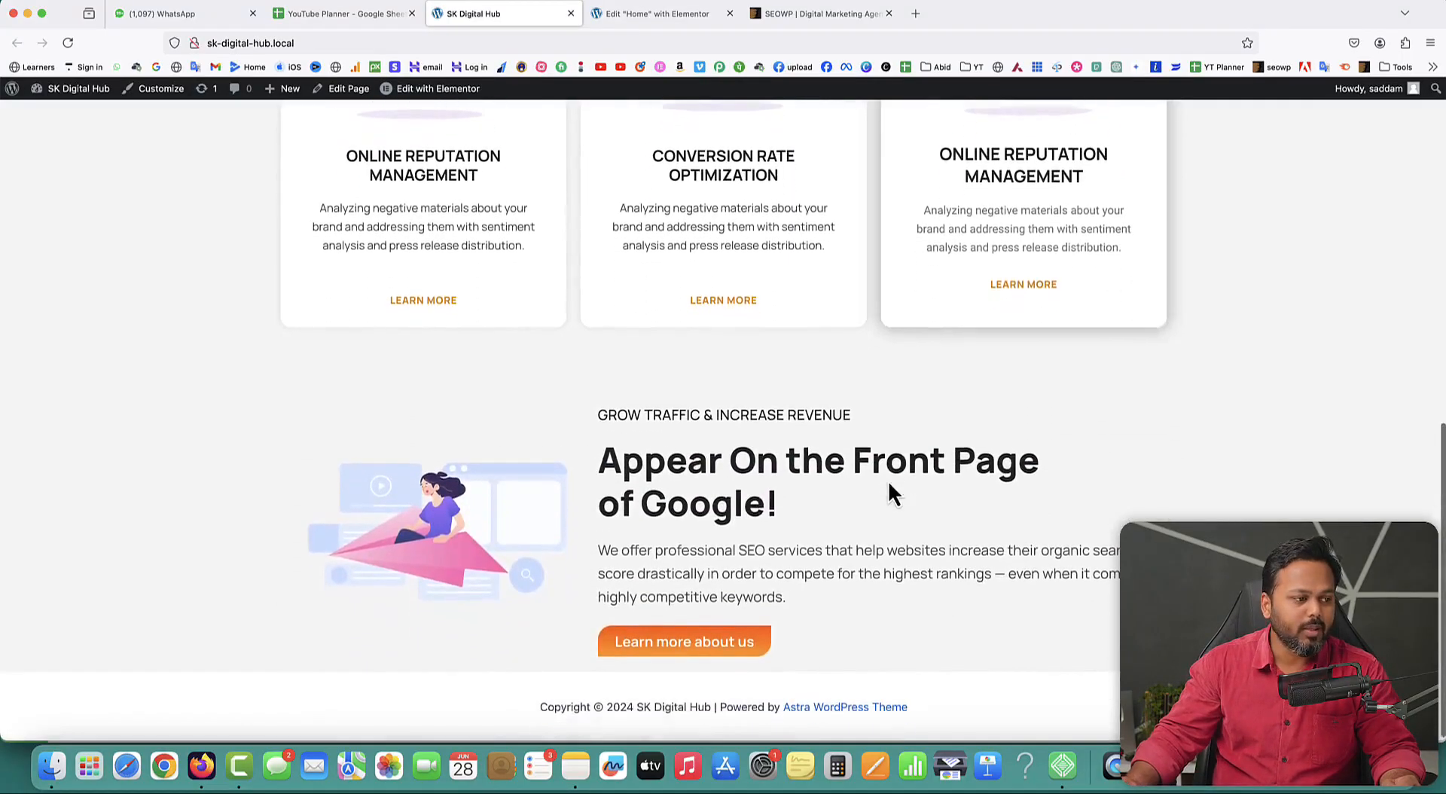
# Step: Examine the "Full Service Digital Marketing Agency" section with its four service cards on the SEOWP reference site
pyautogui.click(822, 13)
pyautogui.scroll(-3, 896, 357)
pyautogui.scroll(-3, 902, 357)
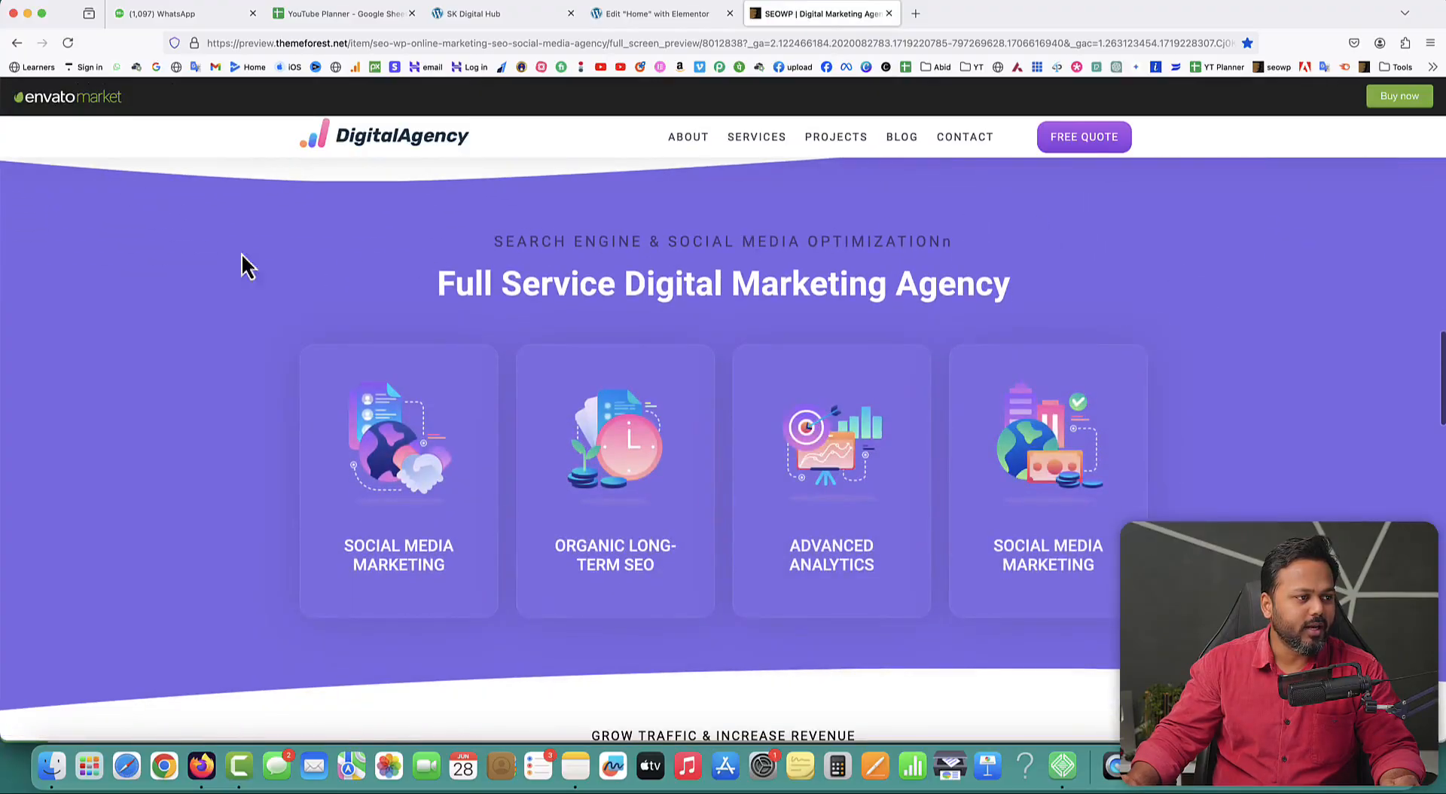